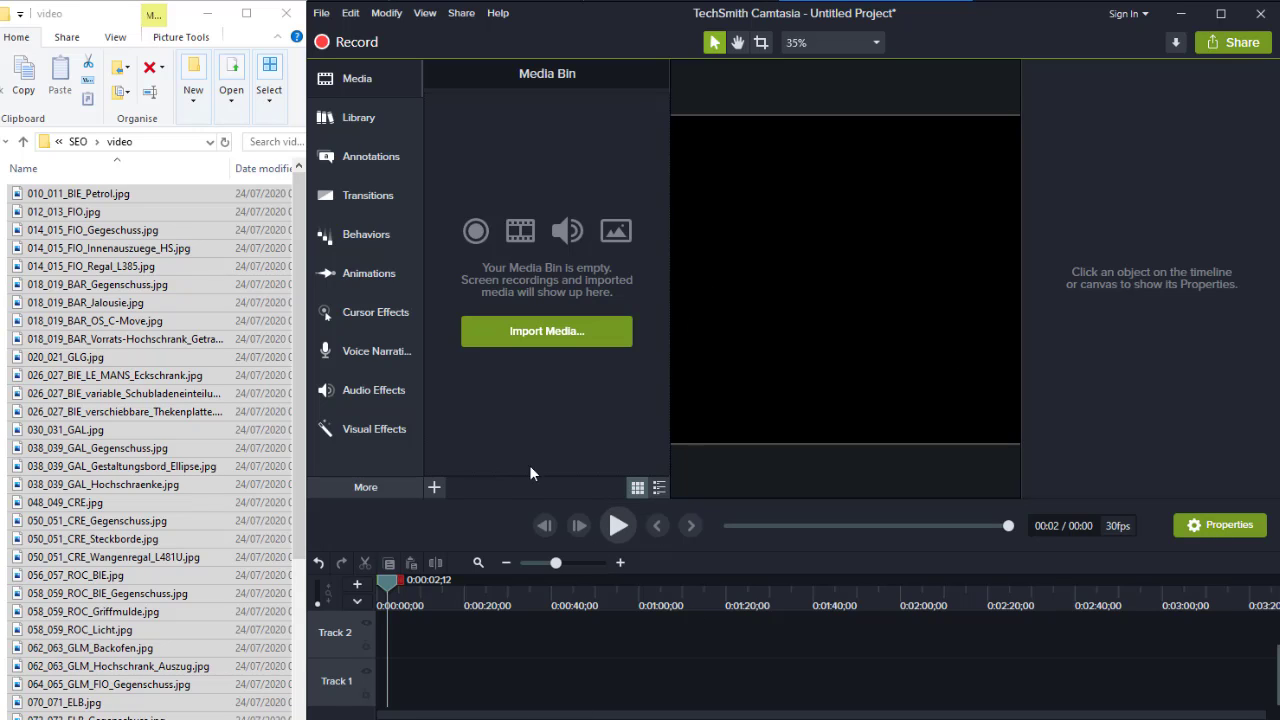
# - Set the default image duration to 7 seconds in the program's timing preferences
pyautogui.click(322, 13)
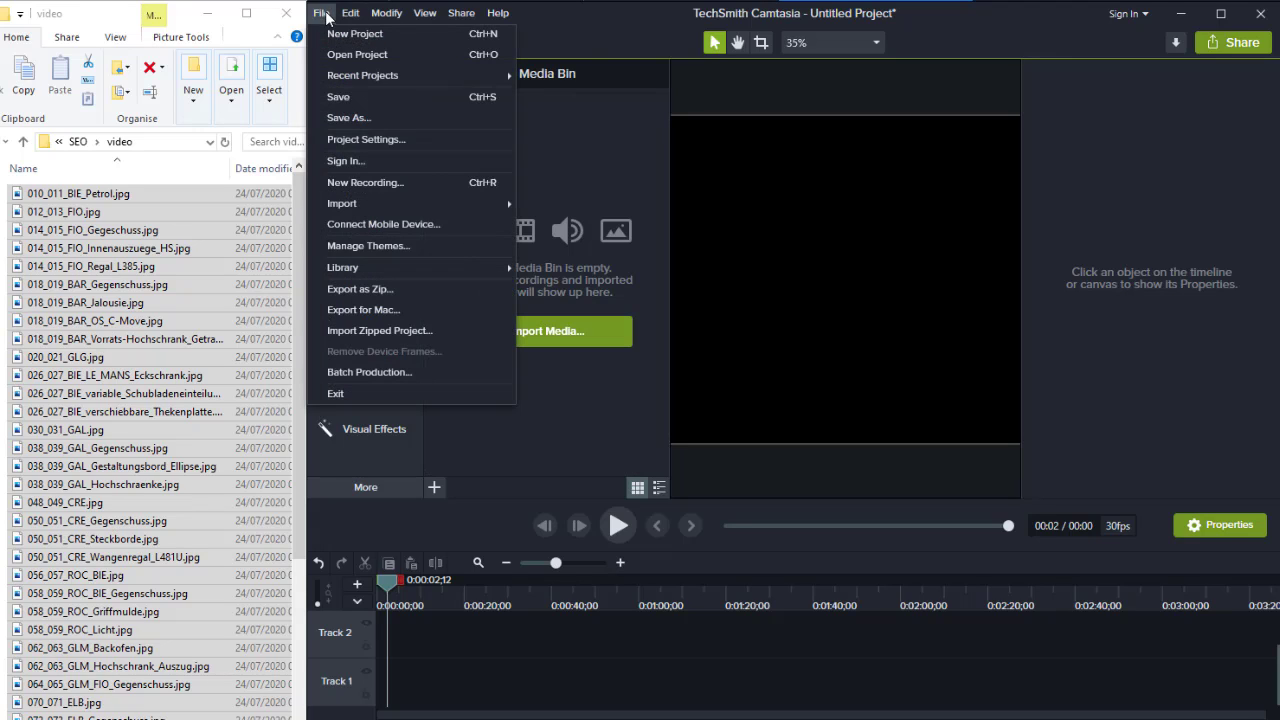
pyautogui.moveTo(347, 12)
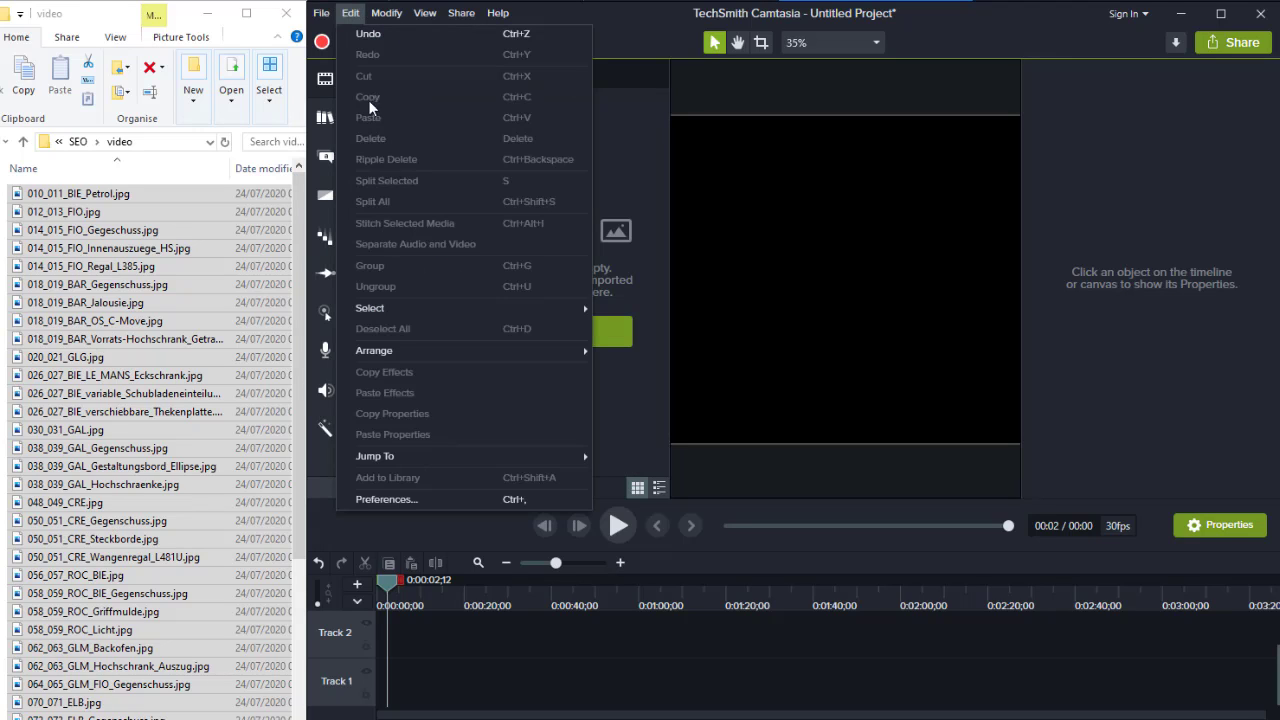
pyautogui.click(437, 494)
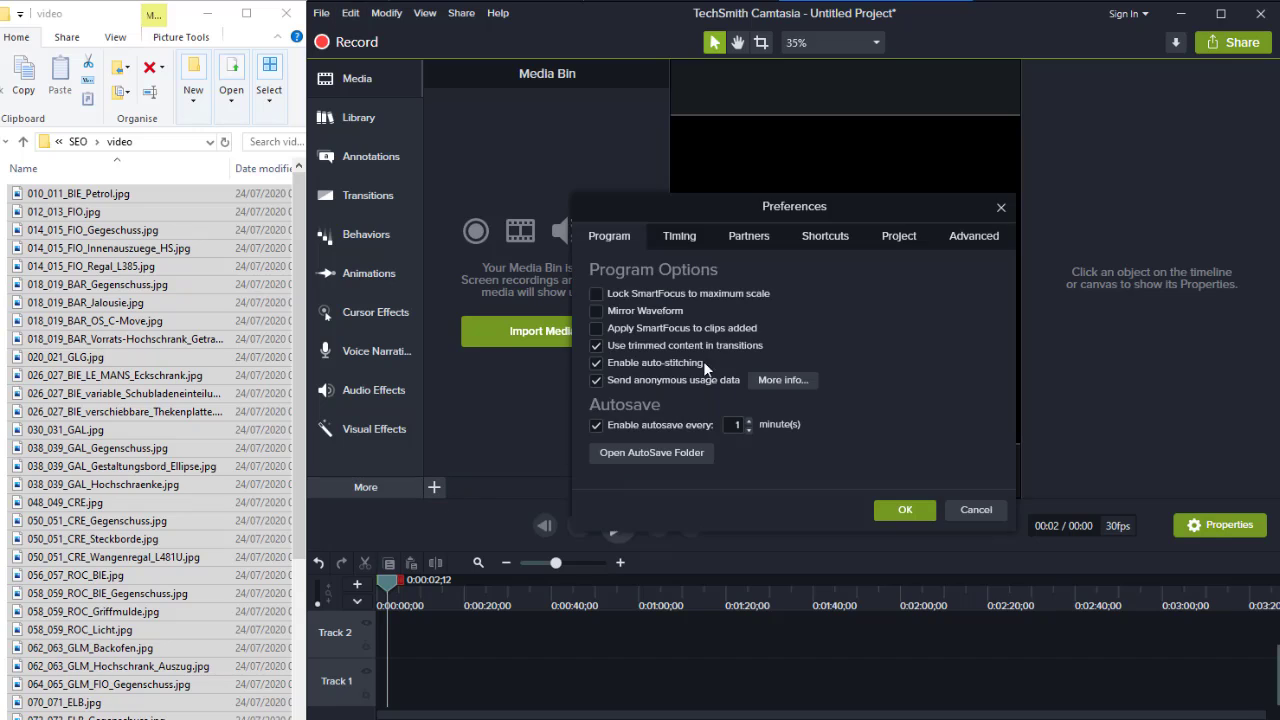
pyautogui.click(688, 232)
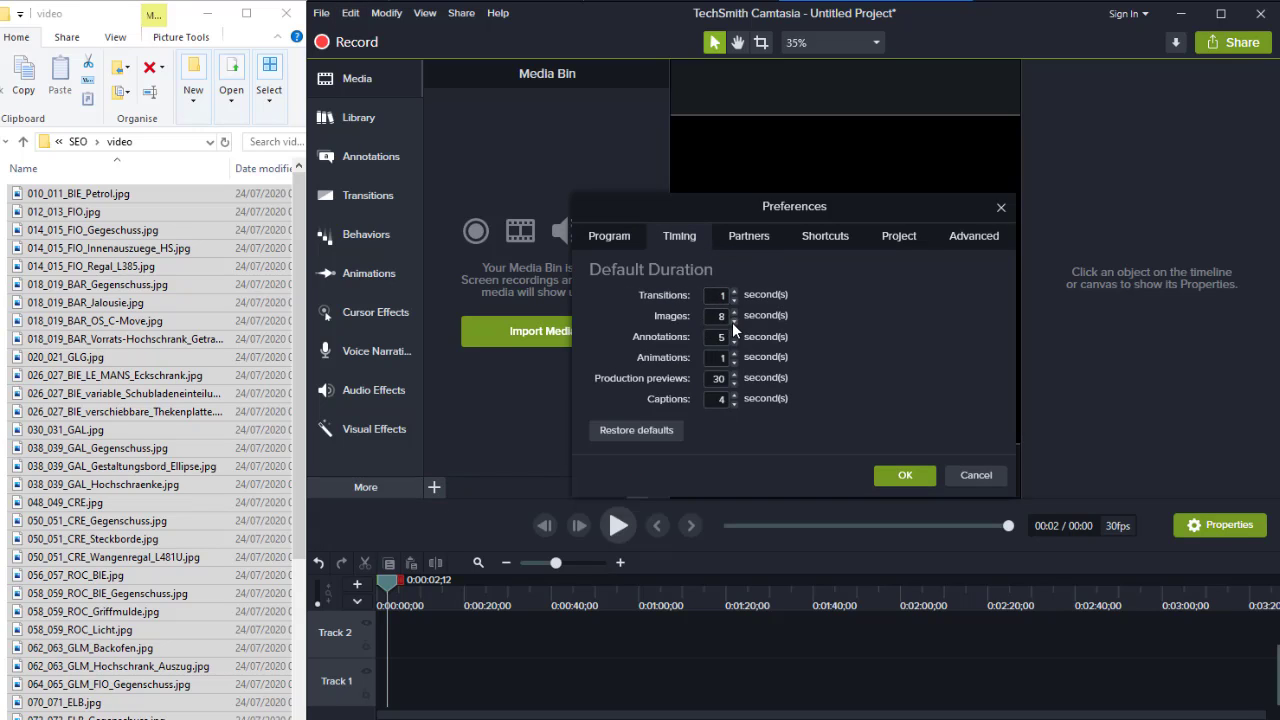
pyautogui.click(907, 473)
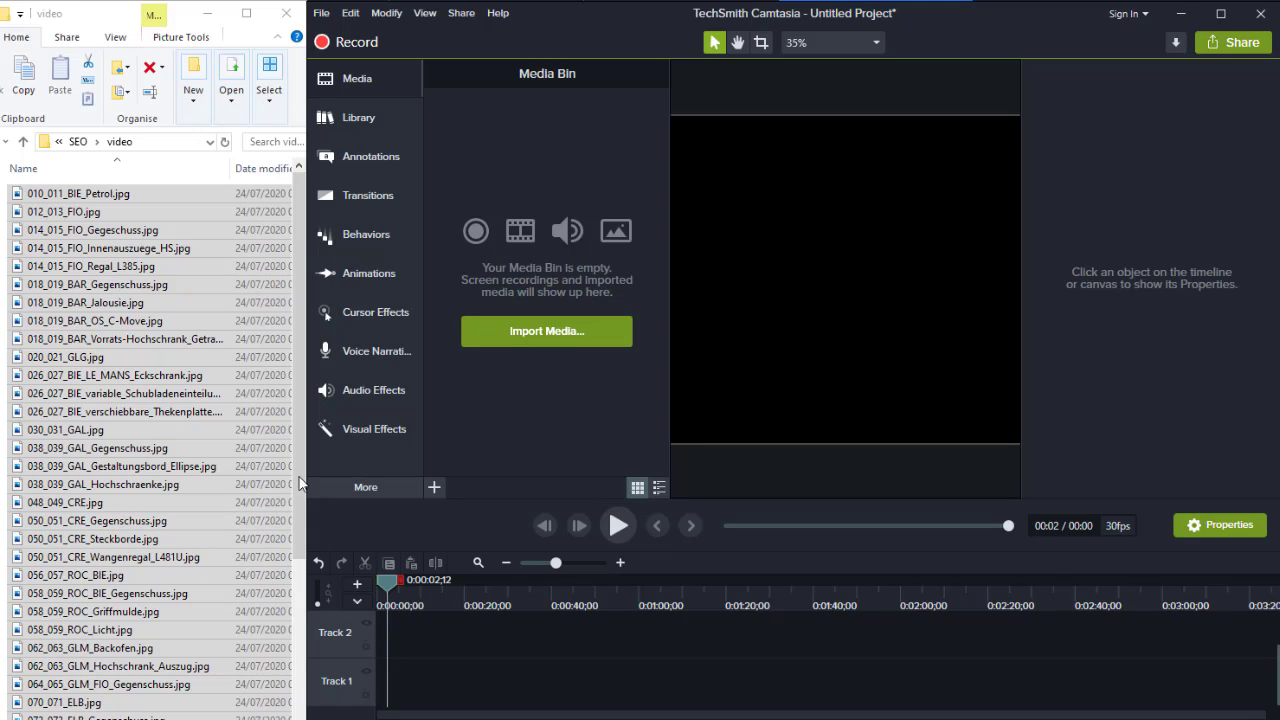
# - Add all images from the video folder to the timeline and line them up on Track 2 from 0:00
pyautogui.moveTo(387, 586); pyautogui.dragTo(327, 597)
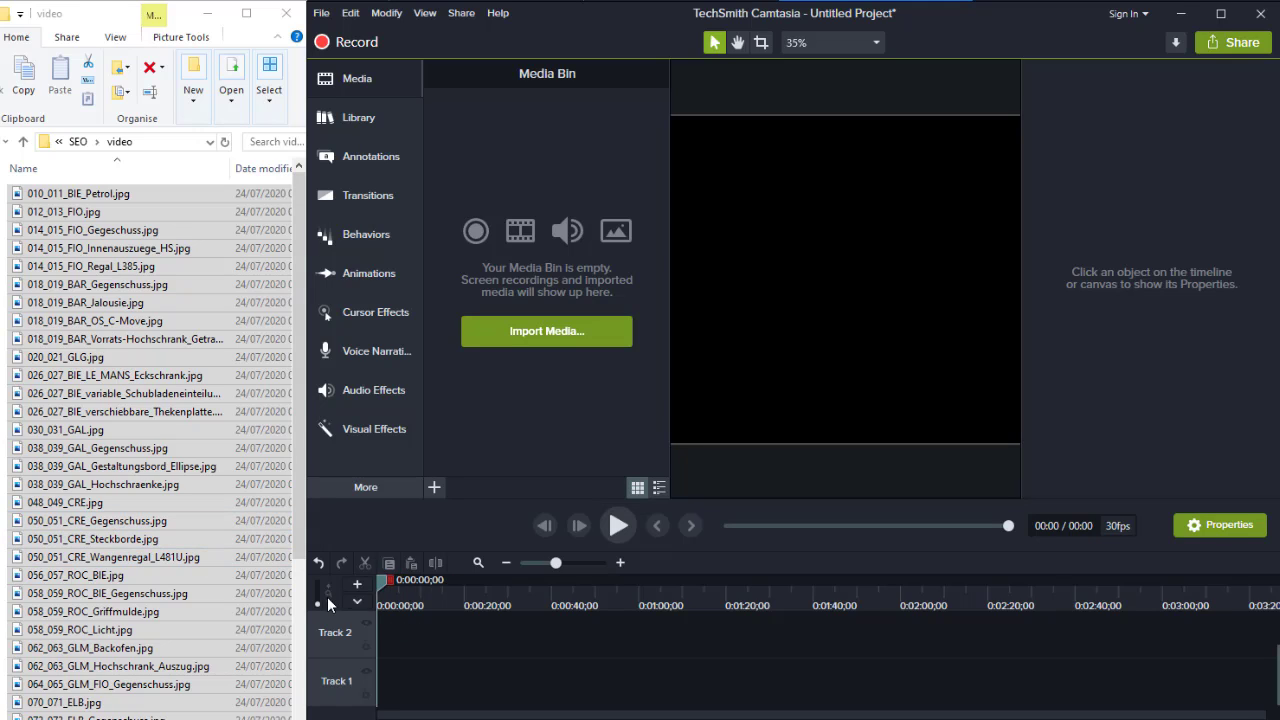
pyautogui.click(126, 322)
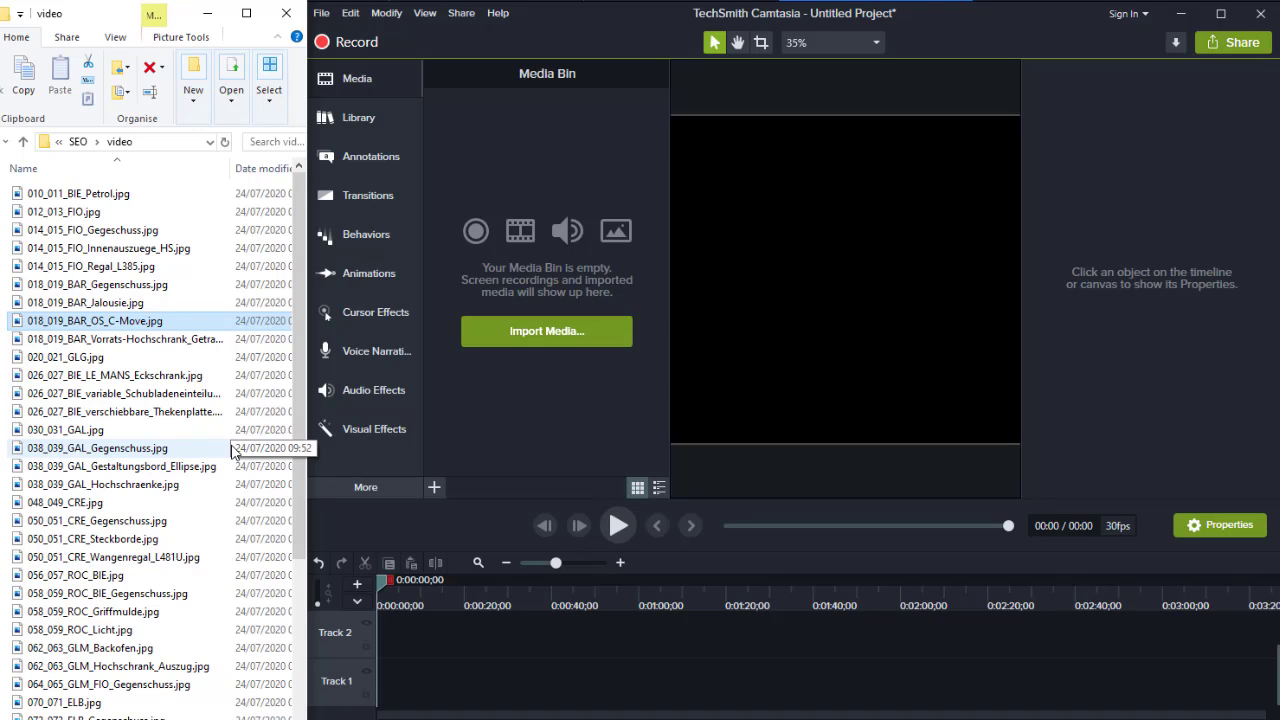
pyautogui.hotkey('ctrl', 'a')
pyautogui.moveTo(232, 450); pyautogui.dragTo(391, 684)
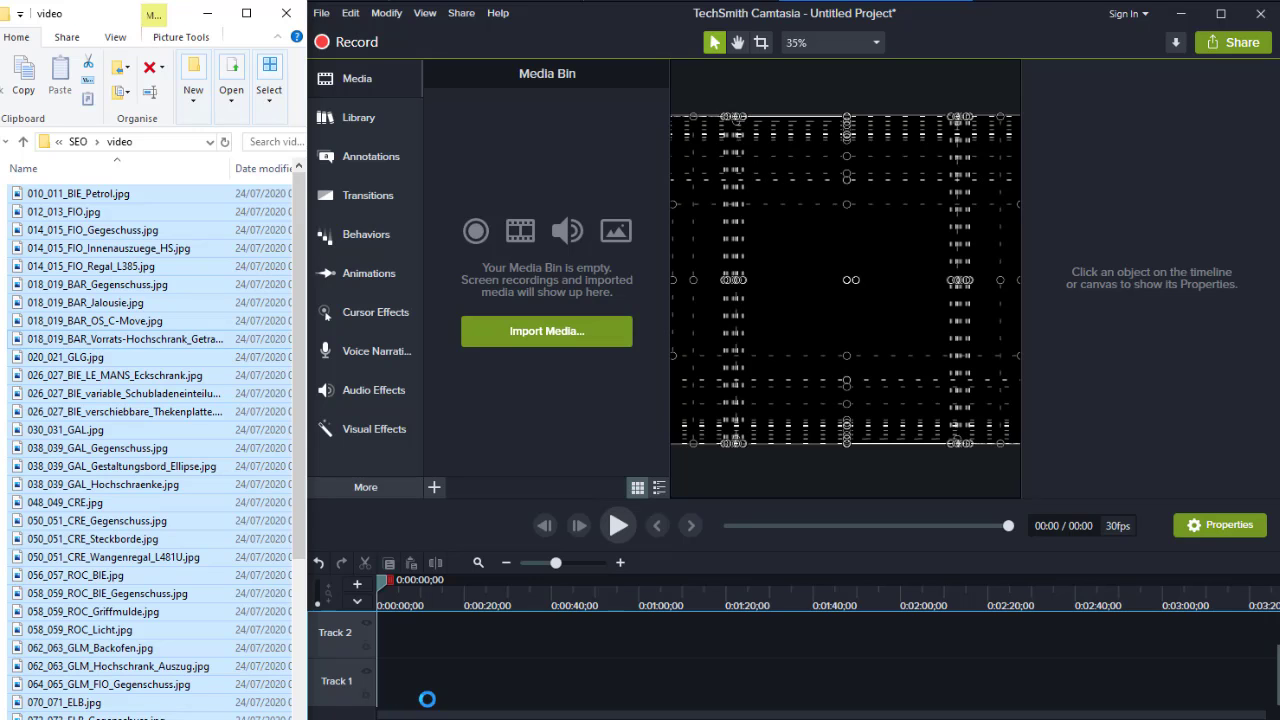
pyautogui.moveTo(711, 712)
pyautogui.mouseDown()
pyautogui.moveTo(780, 712)
pyautogui.moveTo(711, 712)
pyautogui.mouseUp()
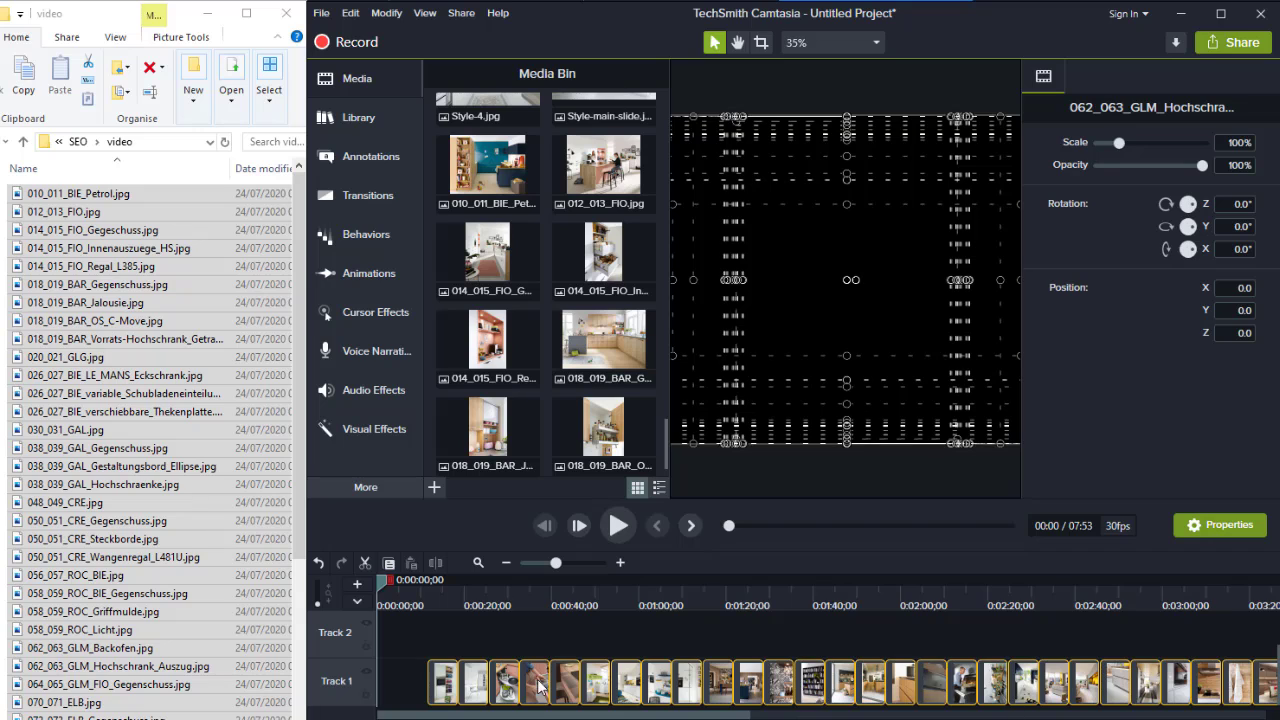
pyautogui.moveTo(445, 683); pyautogui.dragTo(375, 630)
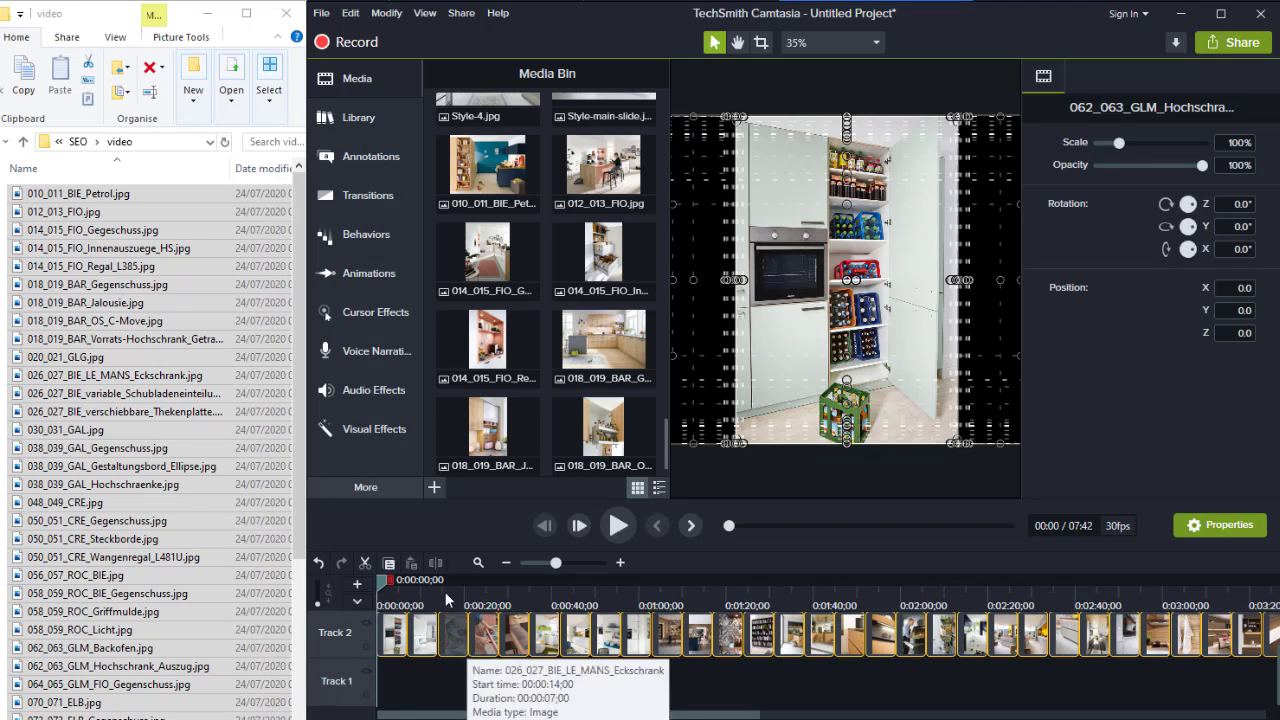
# - Hide the media bin, scale the first clip to 72.1% to fill the canvas width, and move it down to Y -120
pyautogui.click(392, 602)
pyautogui.click(392, 628)
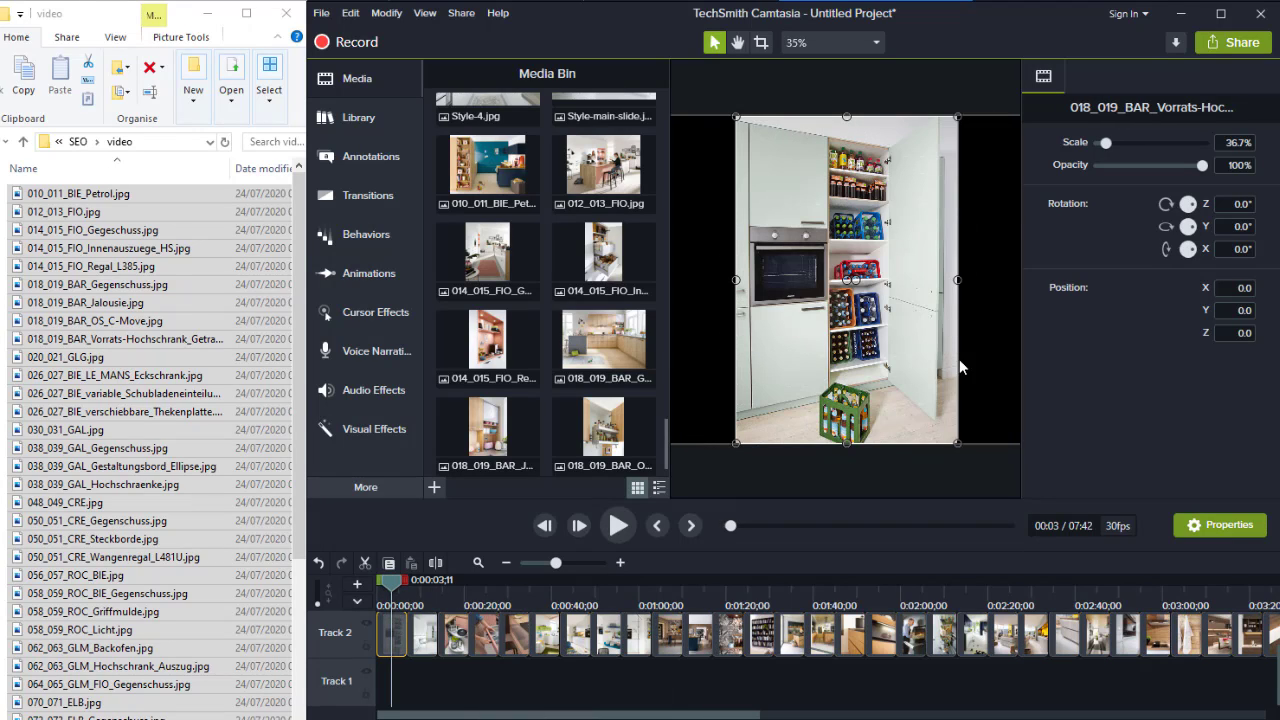
pyautogui.click(381, 81)
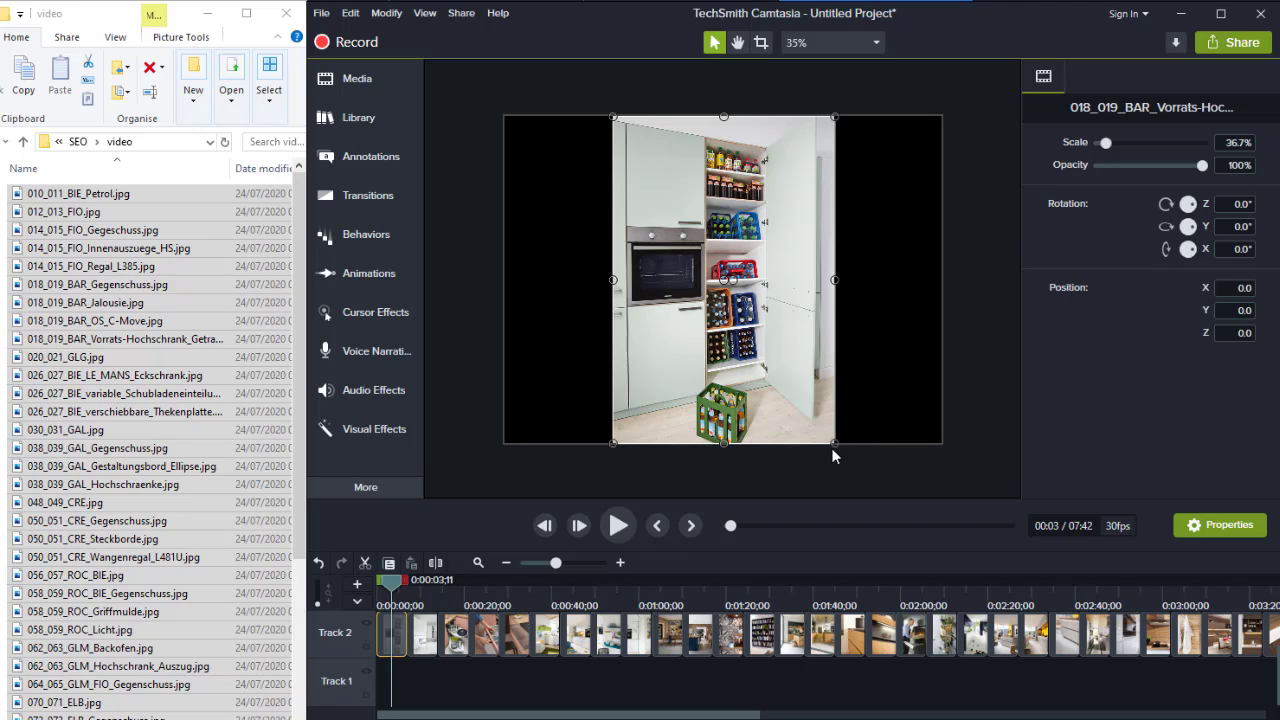
pyautogui.moveTo(836, 443); pyautogui.dragTo(943, 484)
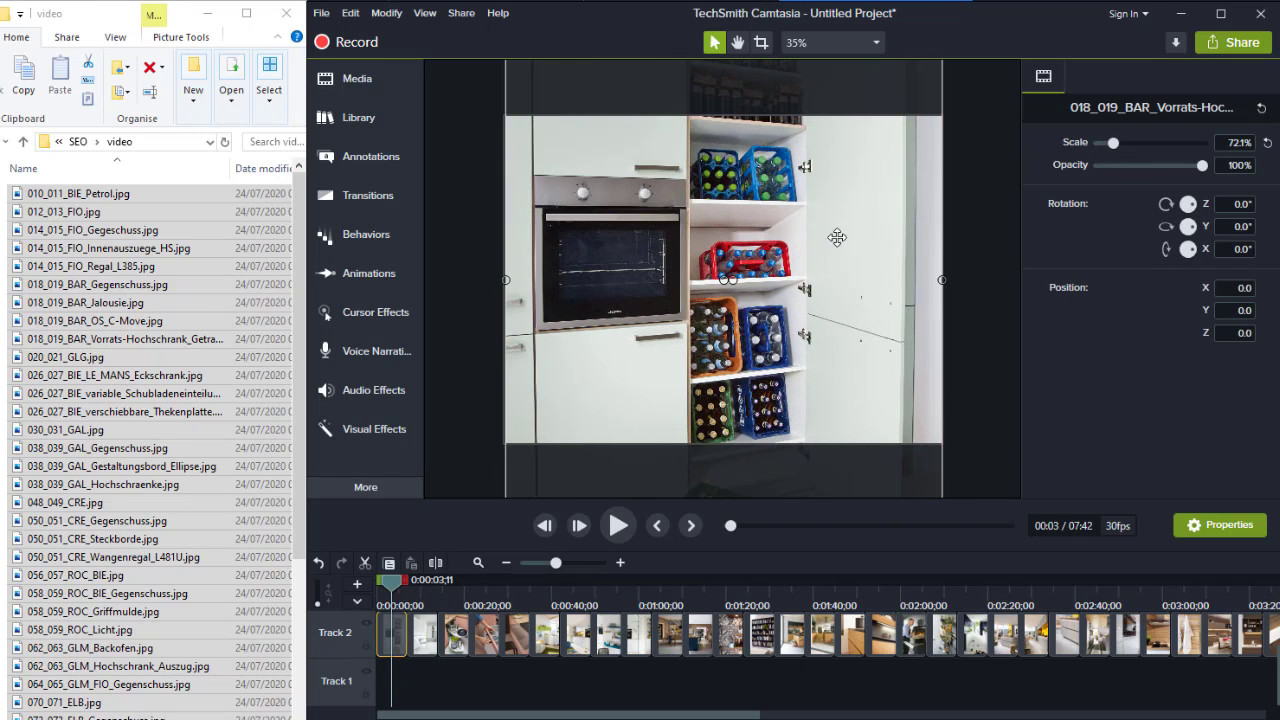
pyautogui.moveTo(843, 213); pyautogui.dragTo(835, 223)
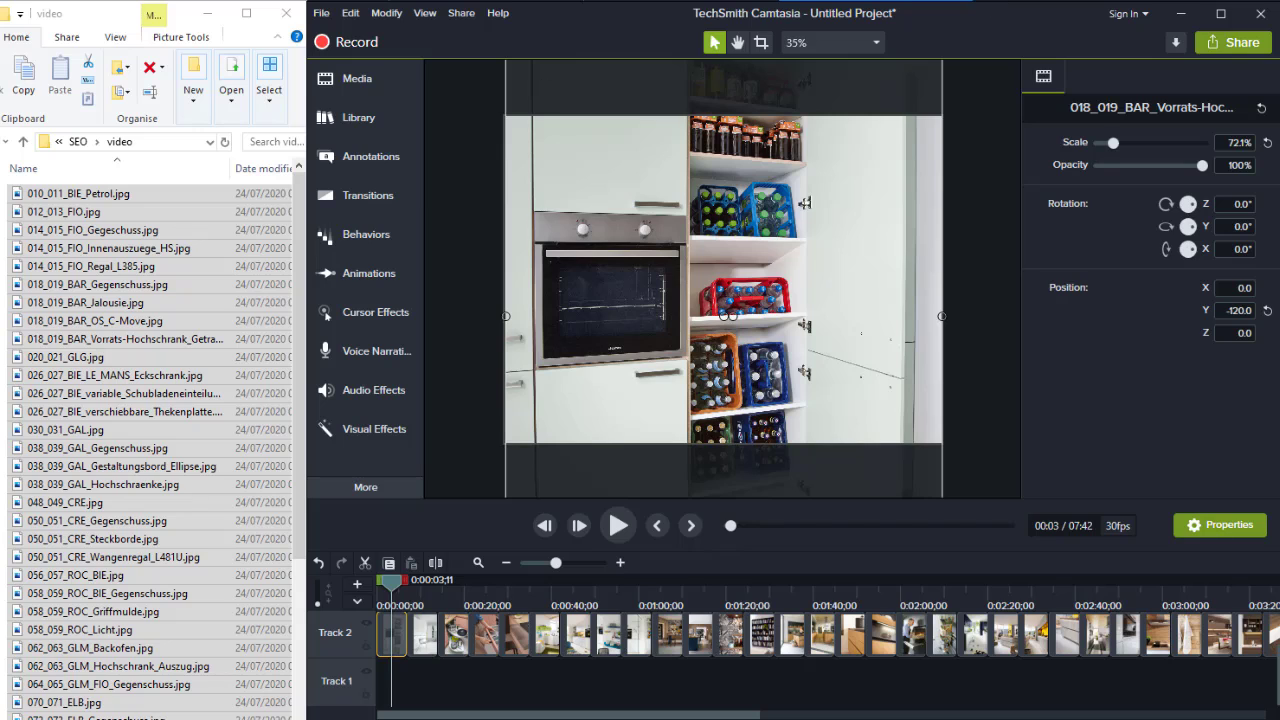
# - Check the second clip's fit, then scale the third clip, the corner cabinet image, to 72.1% and move it down to Y -354.3
pyautogui.click(423, 598)
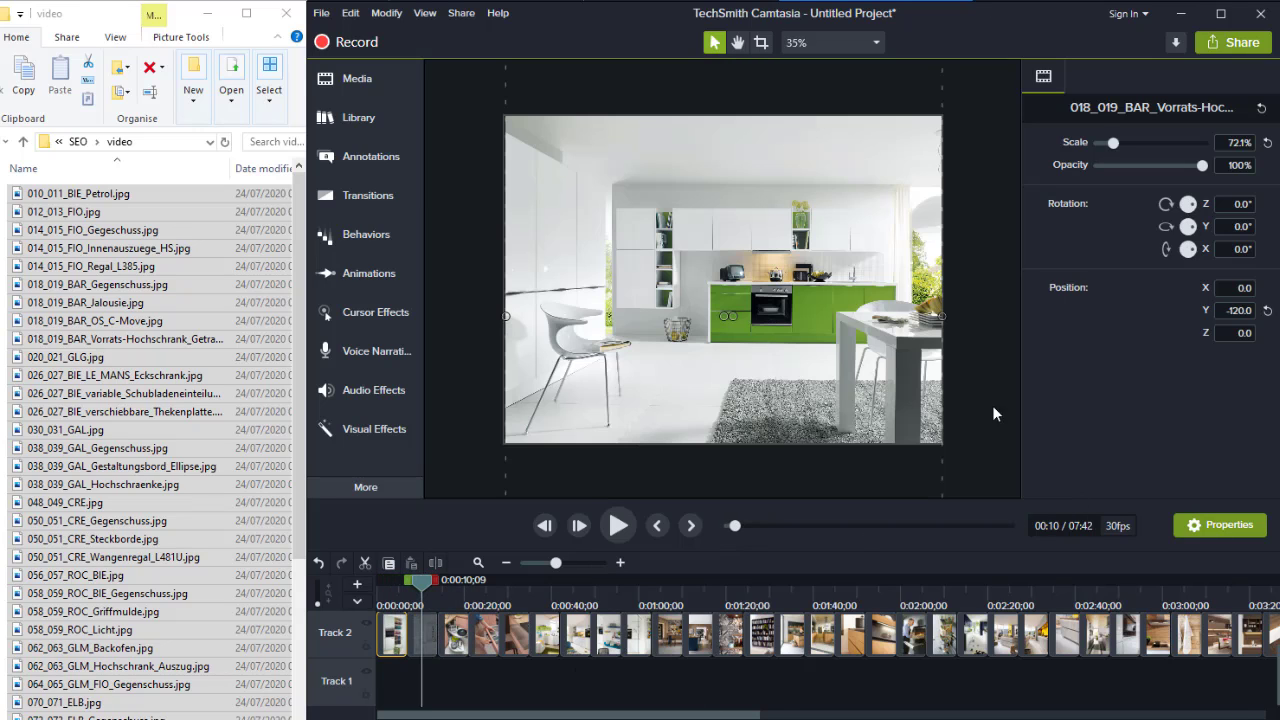
pyautogui.click(846, 343)
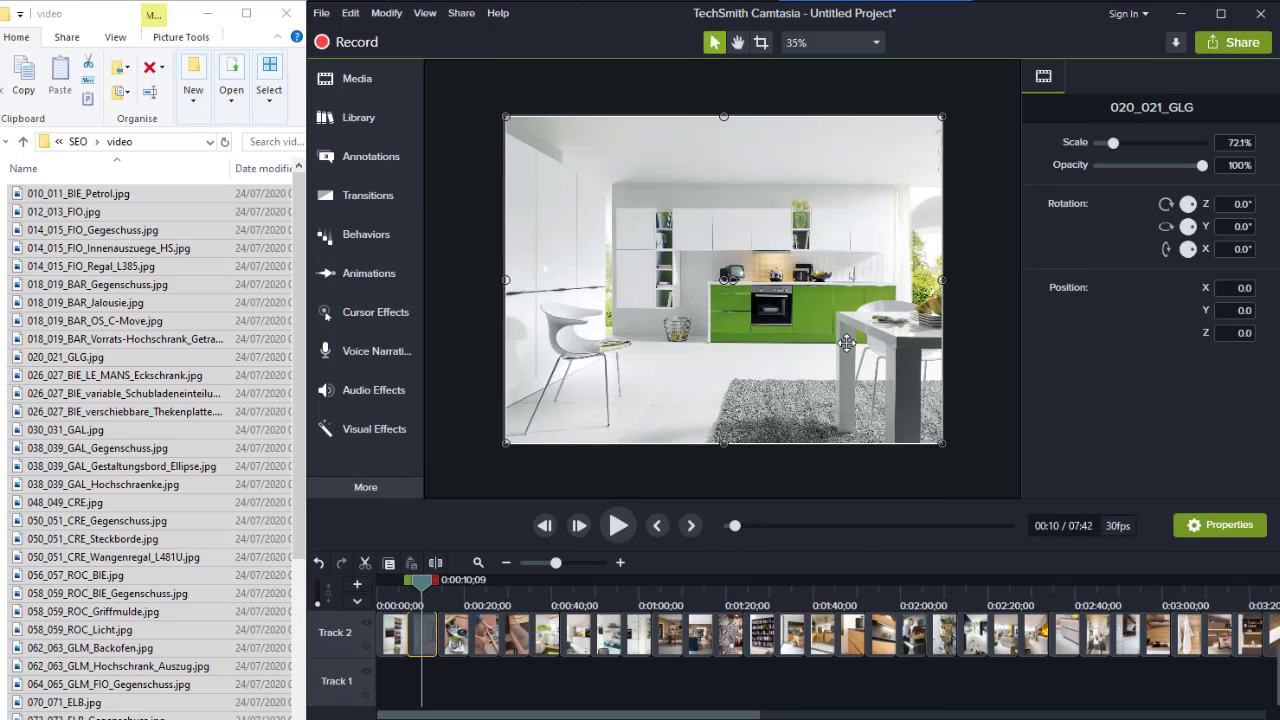
pyautogui.click(455, 604)
pyautogui.click(697, 372)
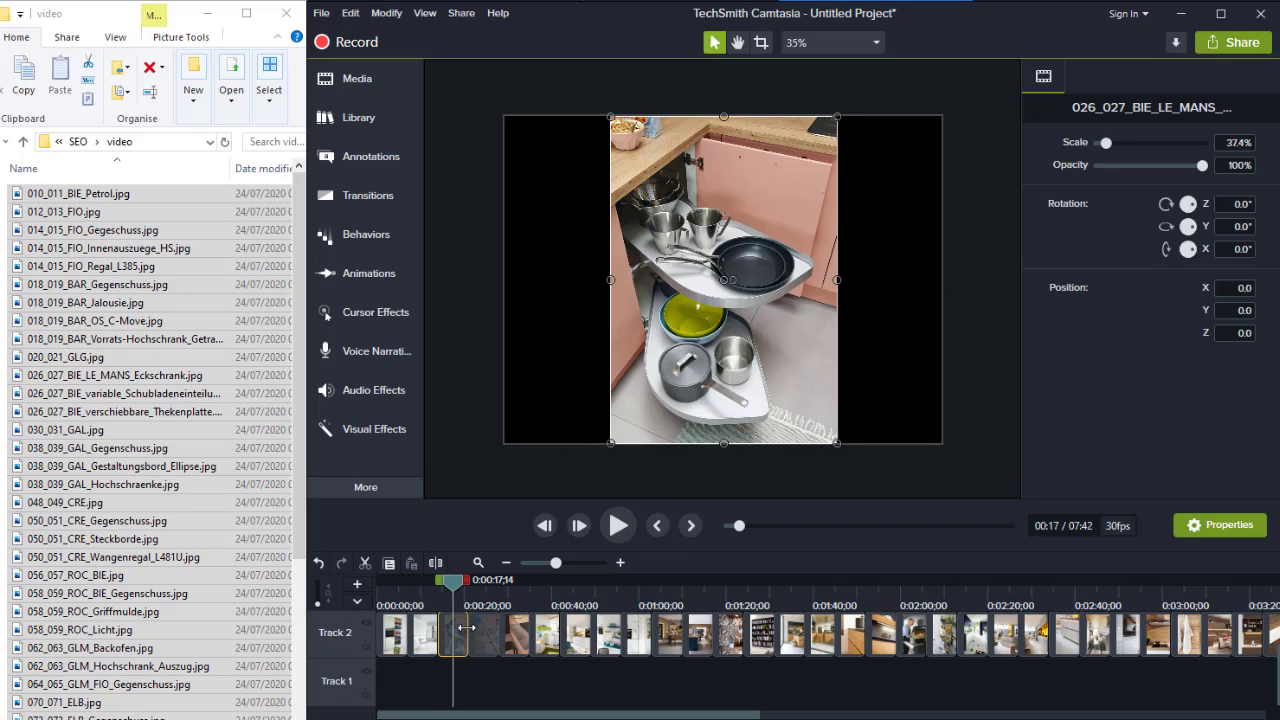
pyautogui.moveTo(838, 443); pyautogui.dragTo(950, 490)
pyautogui.moveTo(866, 372); pyautogui.dragTo(872, 431)
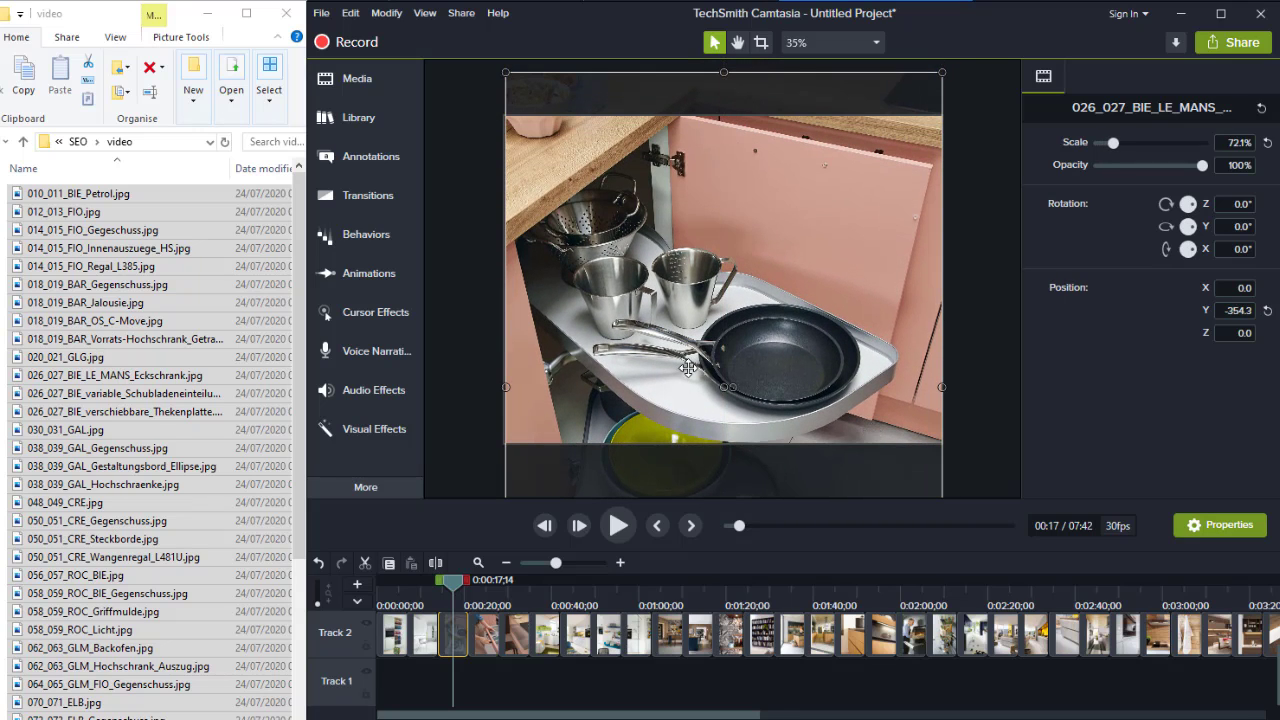
# - Scale the fourth clip to 84.7% and the fifth clip to 95.2% to cover the canvas, and shift the fifth slightly left
pyautogui.click(491, 628)
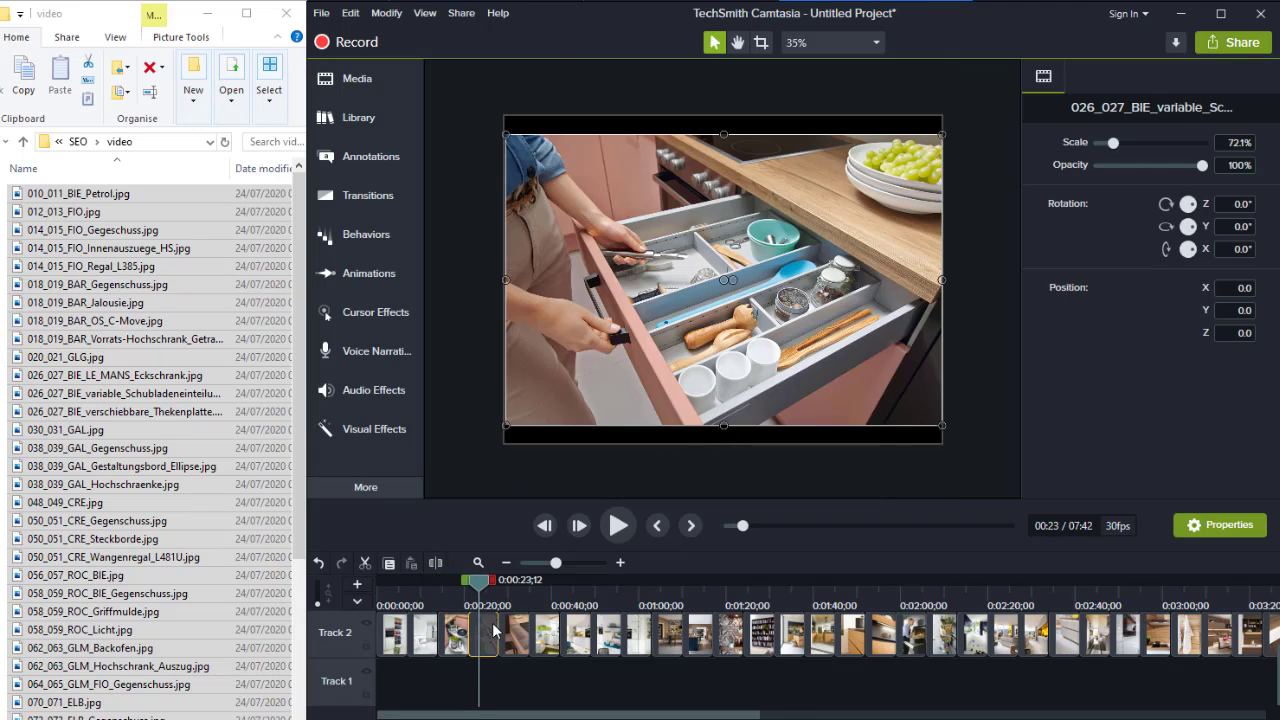
pyautogui.moveTo(941, 428); pyautogui.dragTo(980, 451)
pyautogui.click(515, 600)
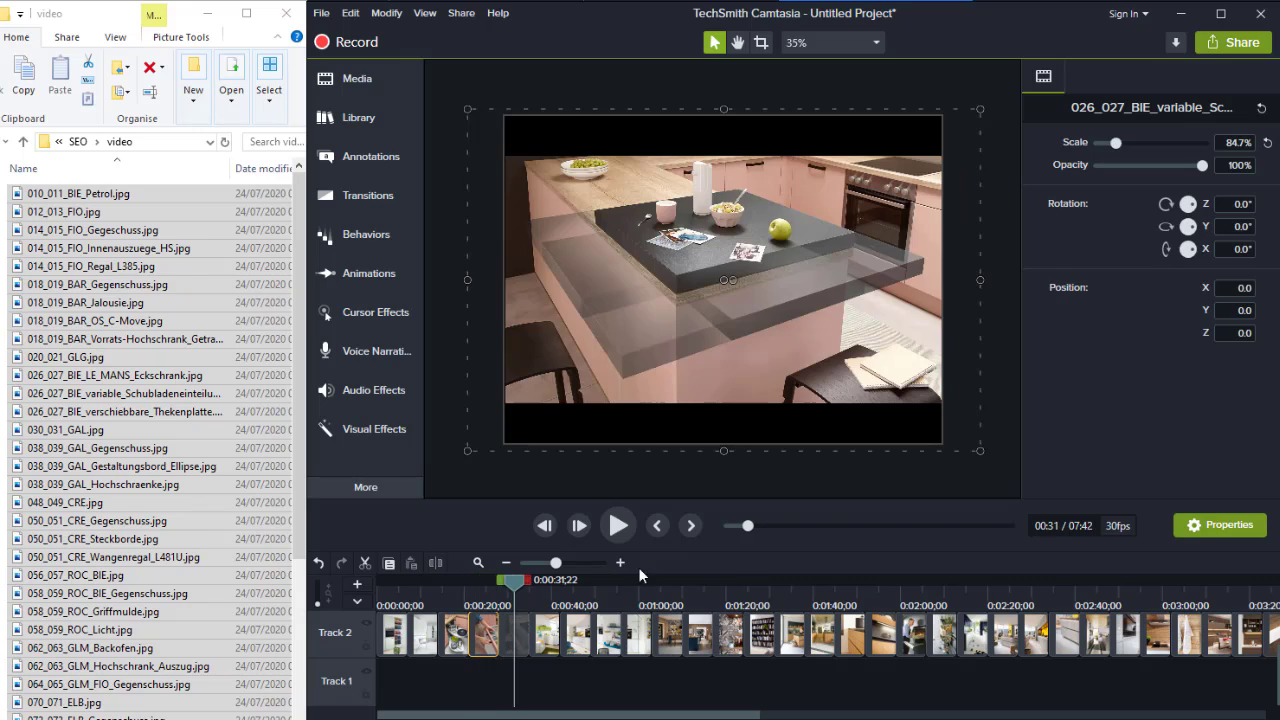
pyautogui.click(517, 627)
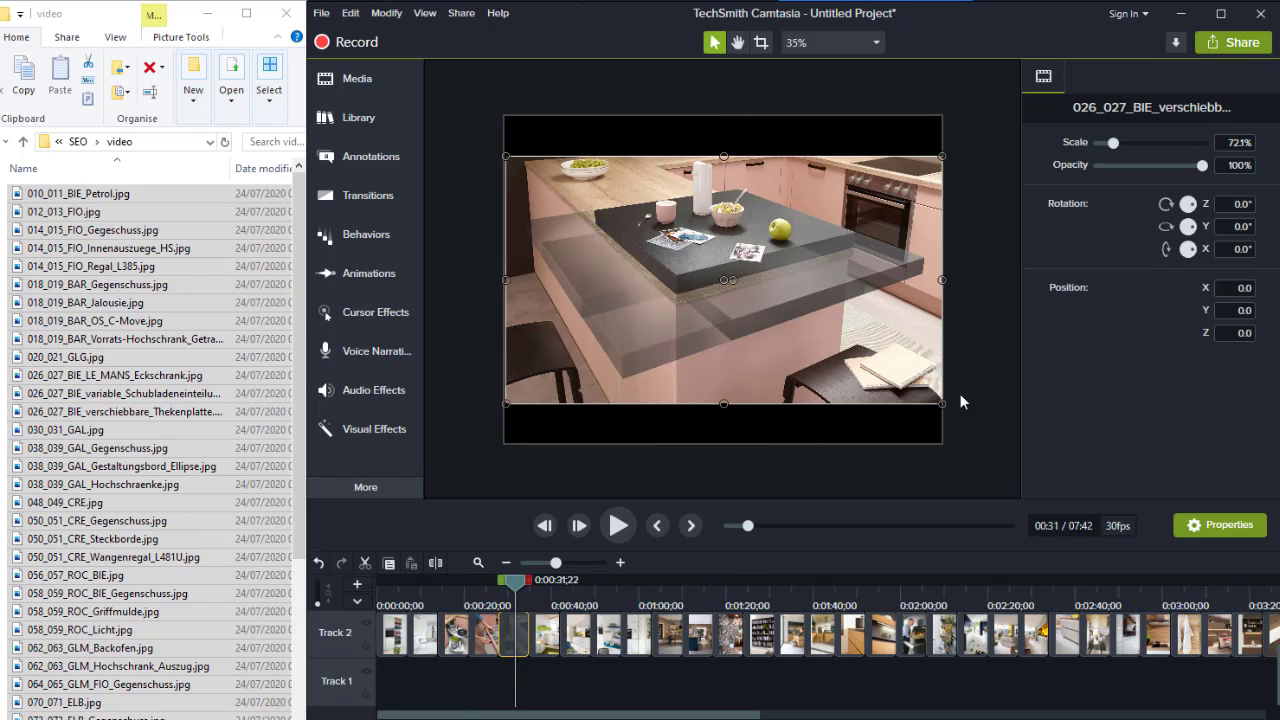
pyautogui.moveTo(941, 403); pyautogui.dragTo(985, 438)
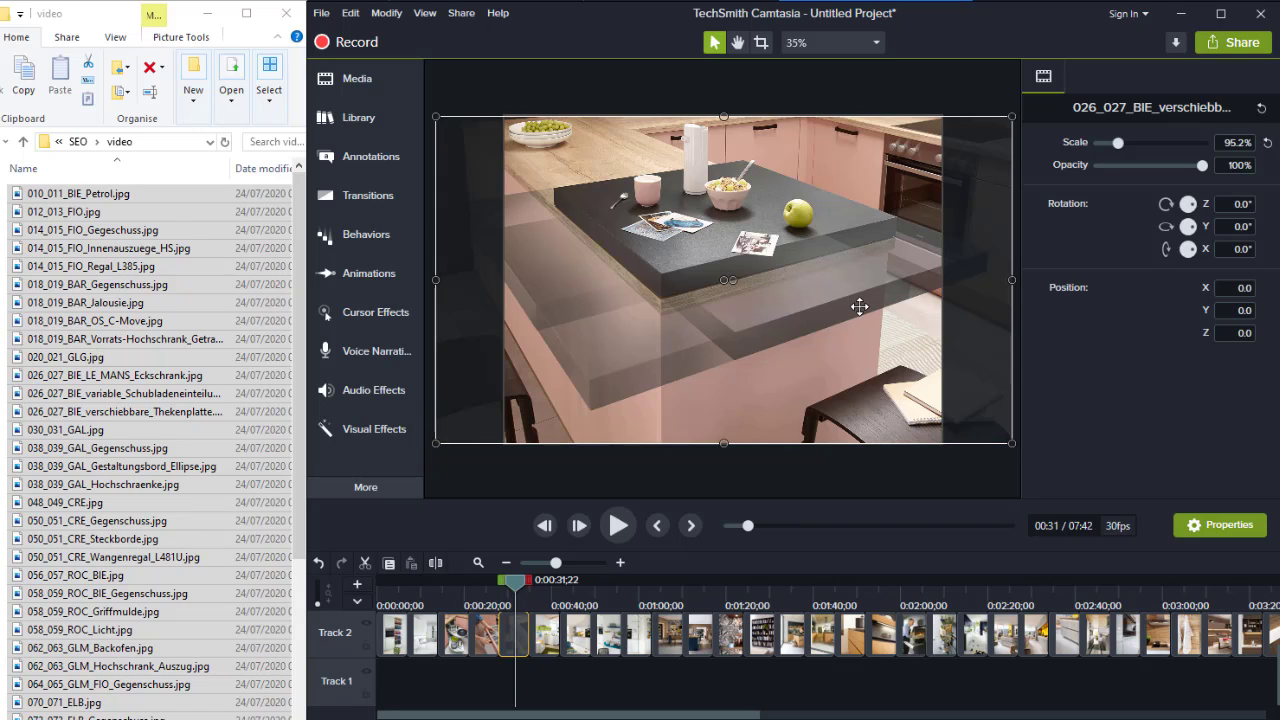
pyautogui.moveTo(859, 306); pyautogui.dragTo(807, 304)
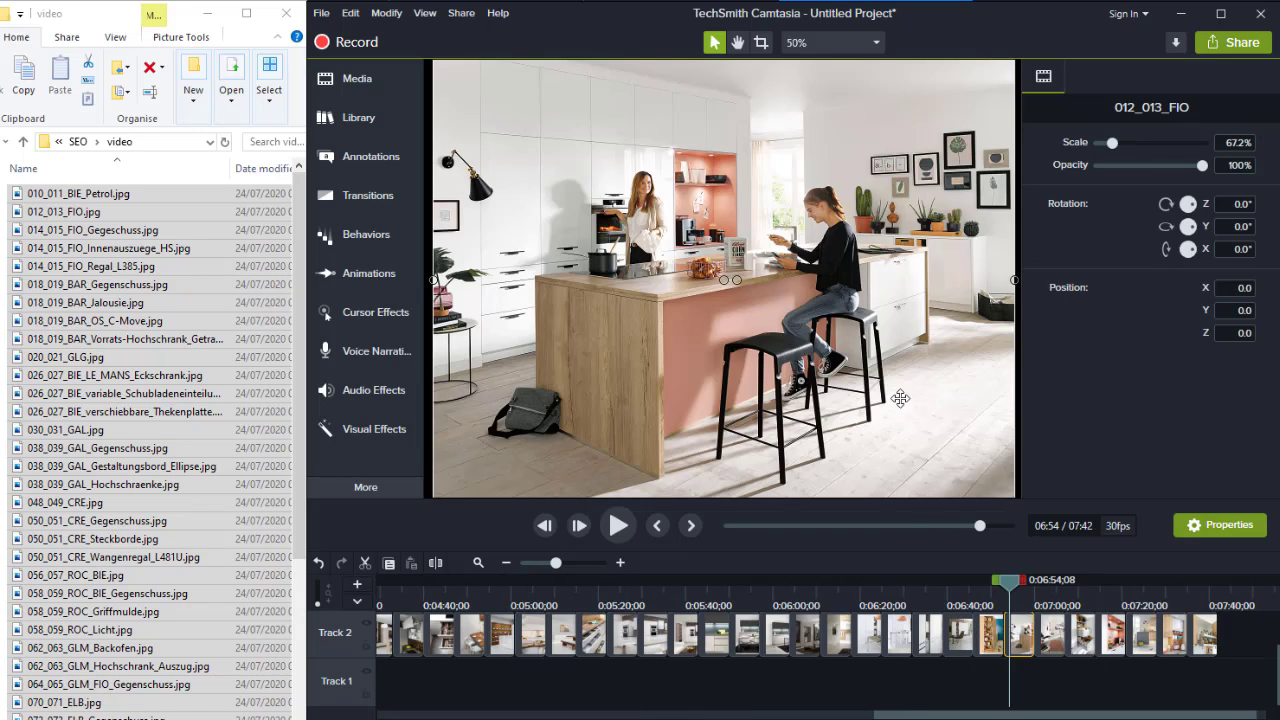
# - Enlarge the 012_013_FIO clip to 112.9% and move it to X -74.3, Y 367.3
pyautogui.scroll(-2, 901, 372)
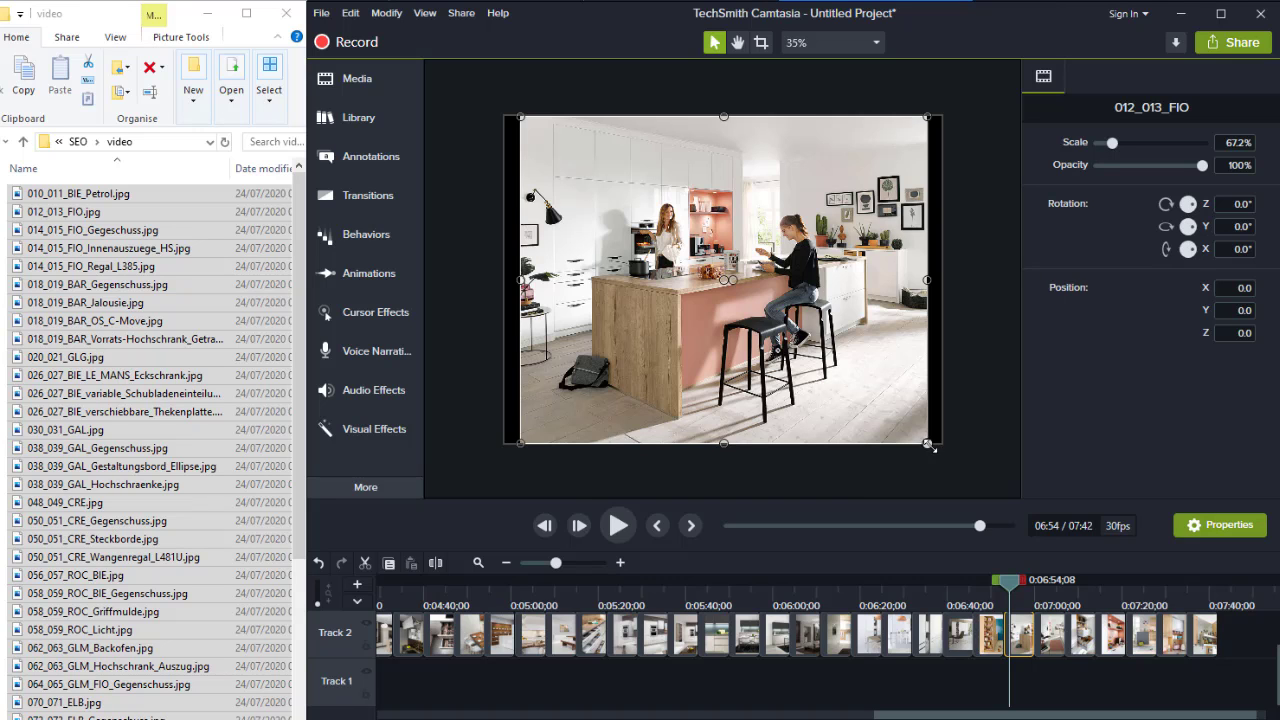
pyautogui.moveTo(930, 448); pyautogui.dragTo(1005, 490)
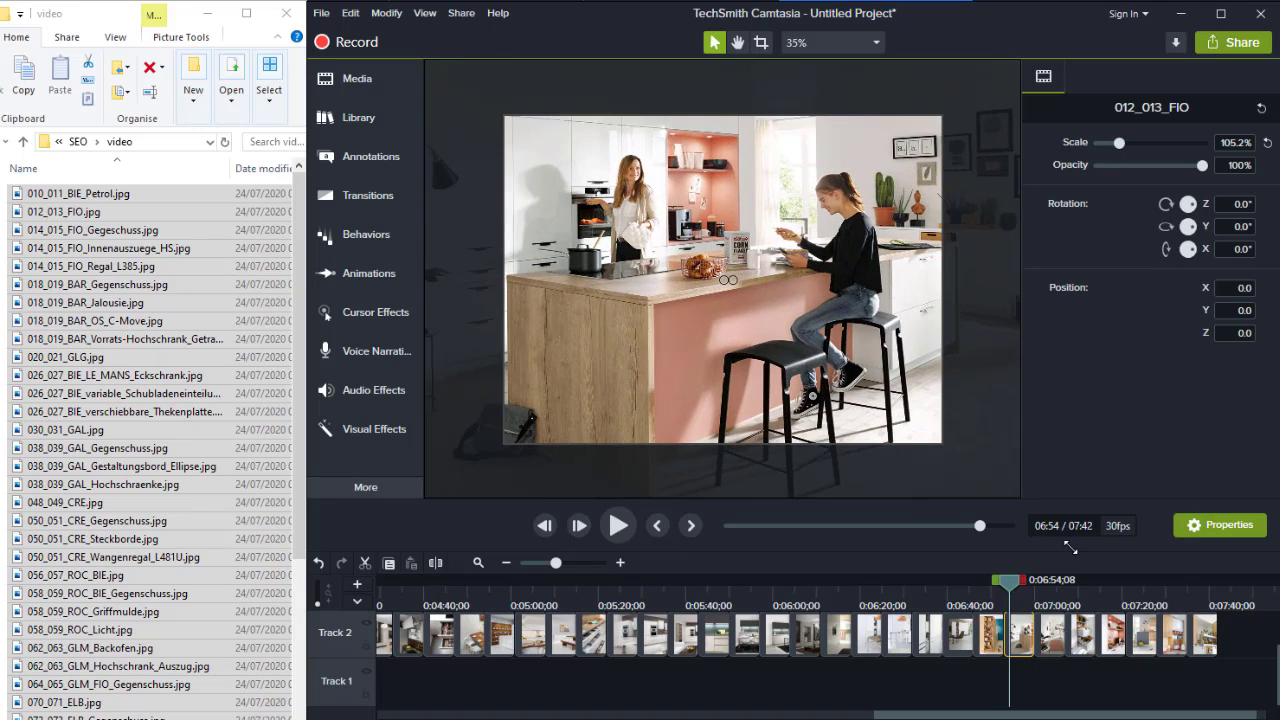
pyautogui.moveTo(793, 390); pyautogui.dragTo(793, 265)
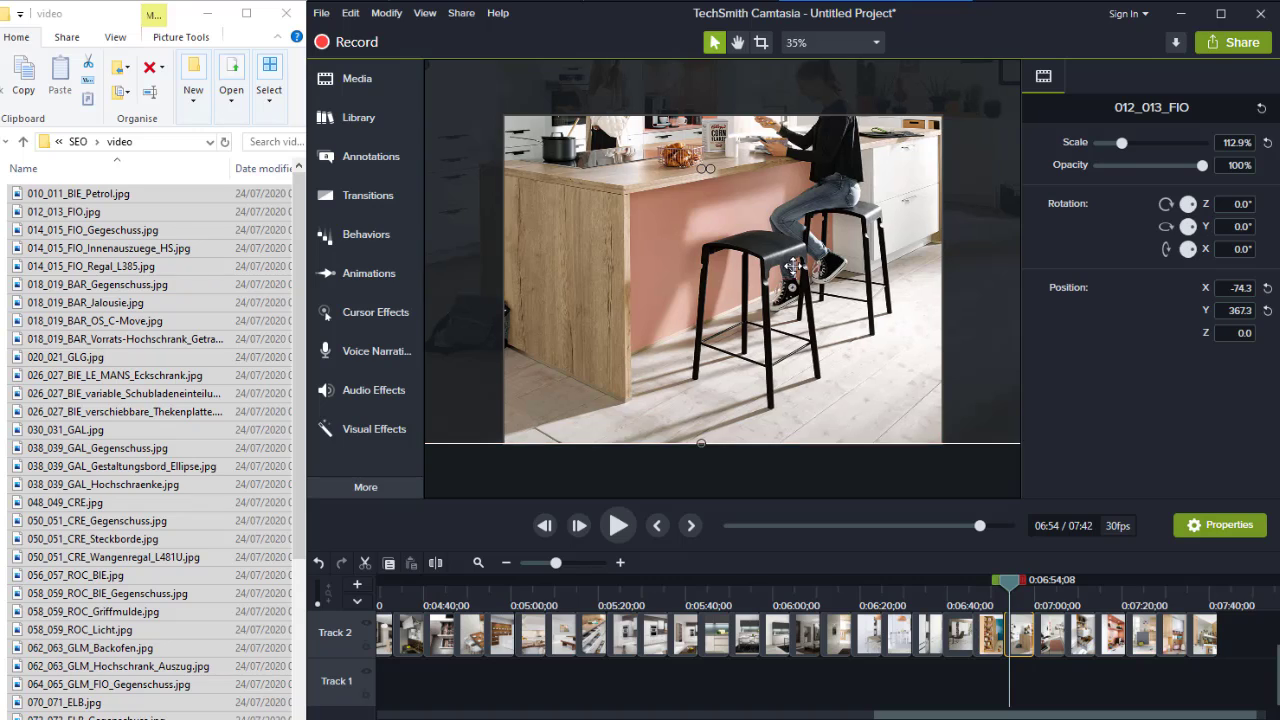
# - Reduce the 012_013_FIO clip to 79.5% and move it down to Y 99.0 to show more of the room
pyautogui.scroll(-3, 792, 265)
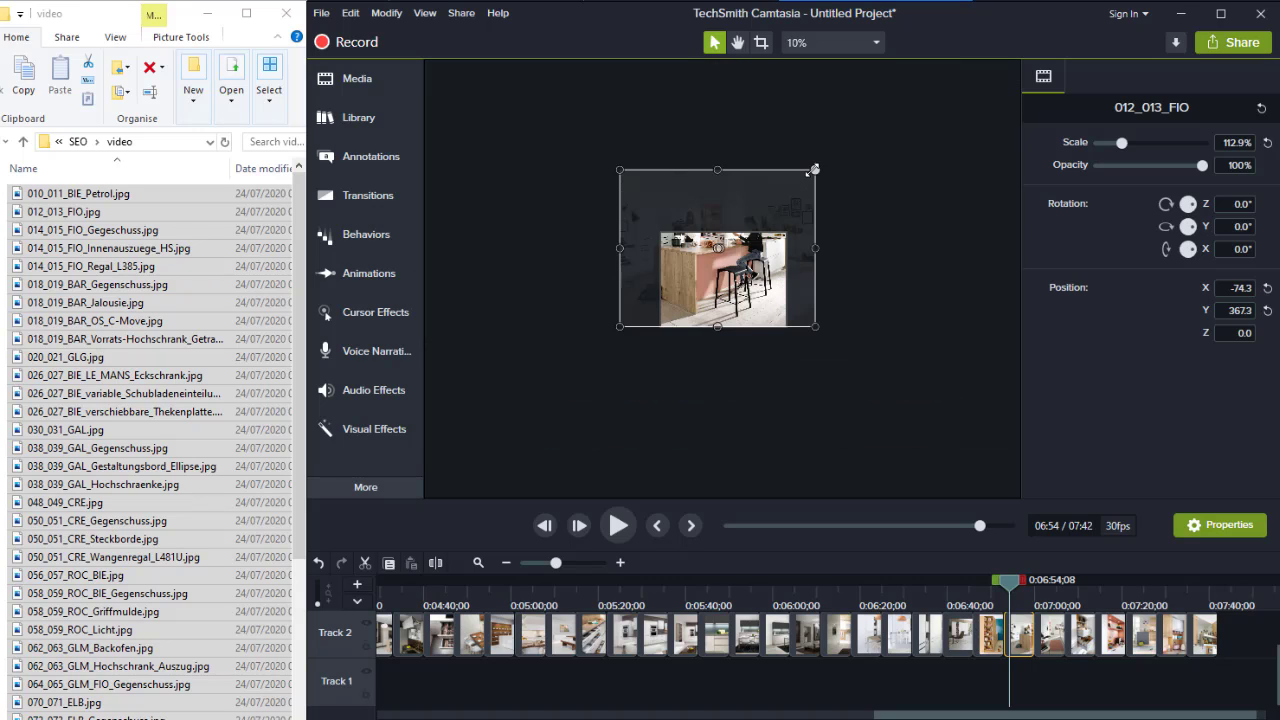
pyautogui.moveTo(814, 170); pyautogui.dragTo(789, 190)
pyautogui.moveTo(747, 258); pyautogui.dragTo(745, 284)
pyautogui.scroll(3, 740, 275)
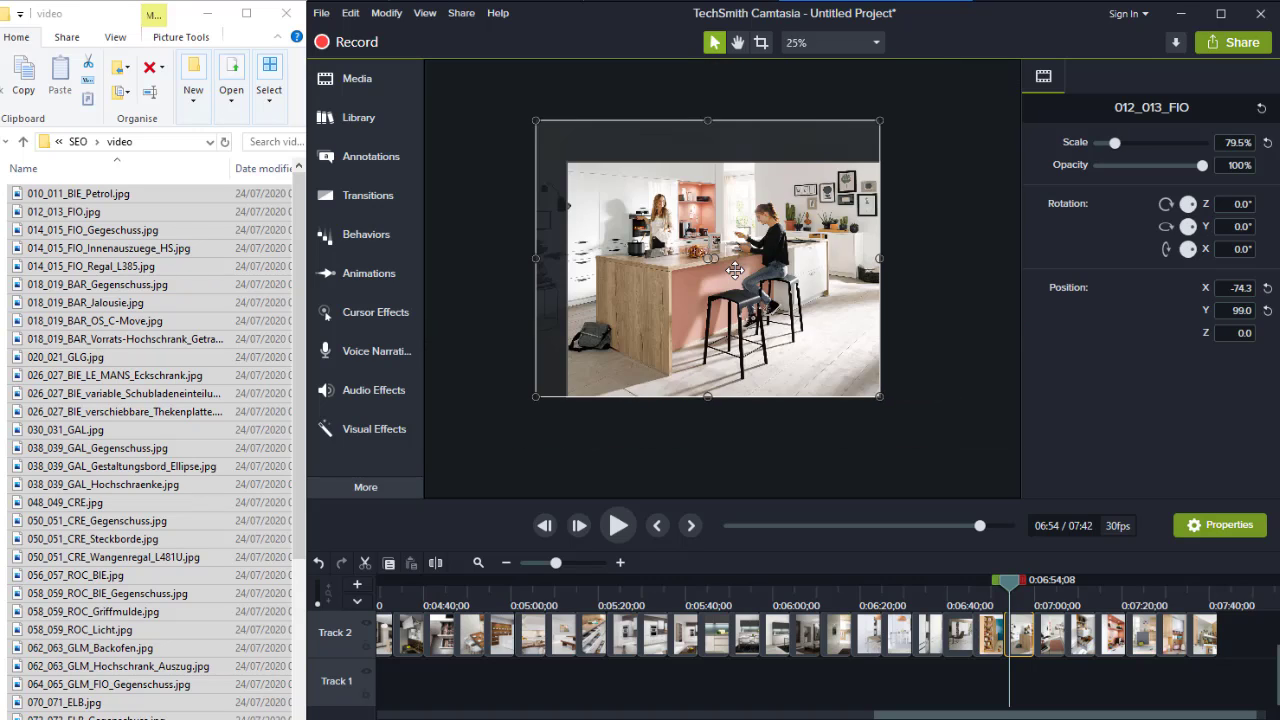
pyautogui.scroll(1, 735, 270)
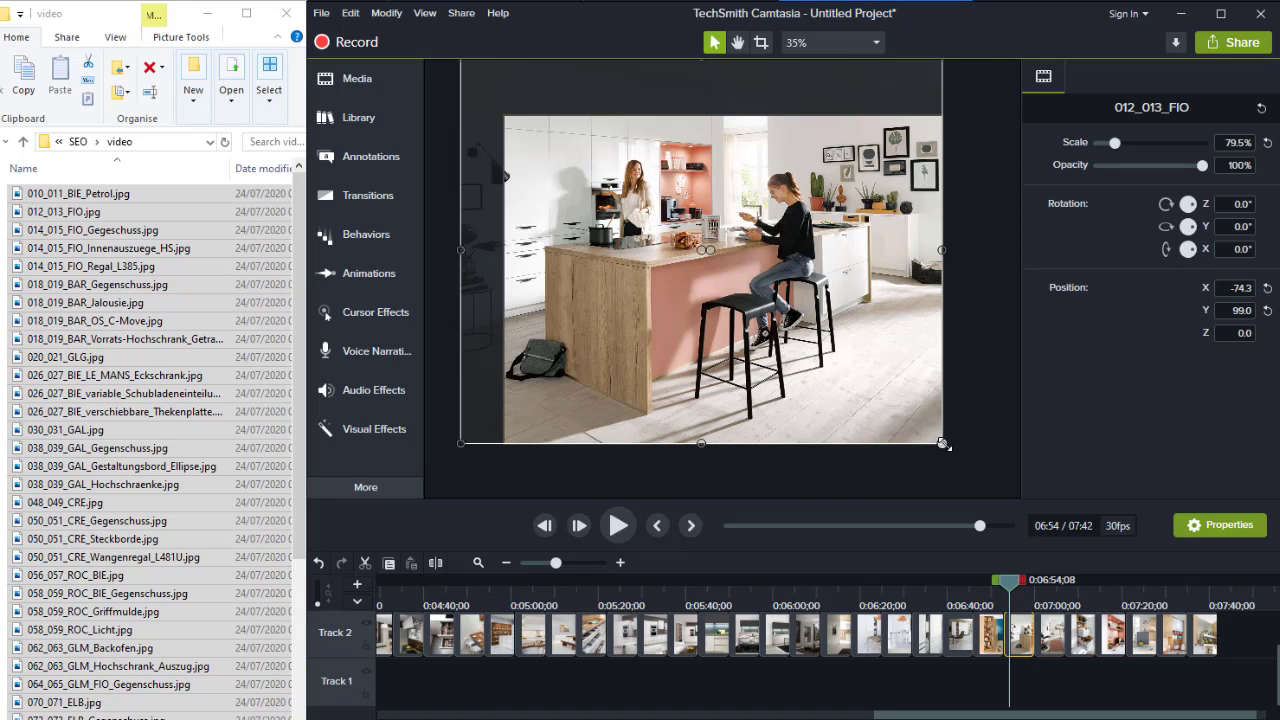
# - Enlarge the 012_013_FIO clip past 103% and reposition it so the two people and the kitchen island fill the canvas
pyautogui.moveTo(942, 443); pyautogui.dragTo(1006, 489)
pyautogui.moveTo(768, 330); pyautogui.dragTo(775, 358)
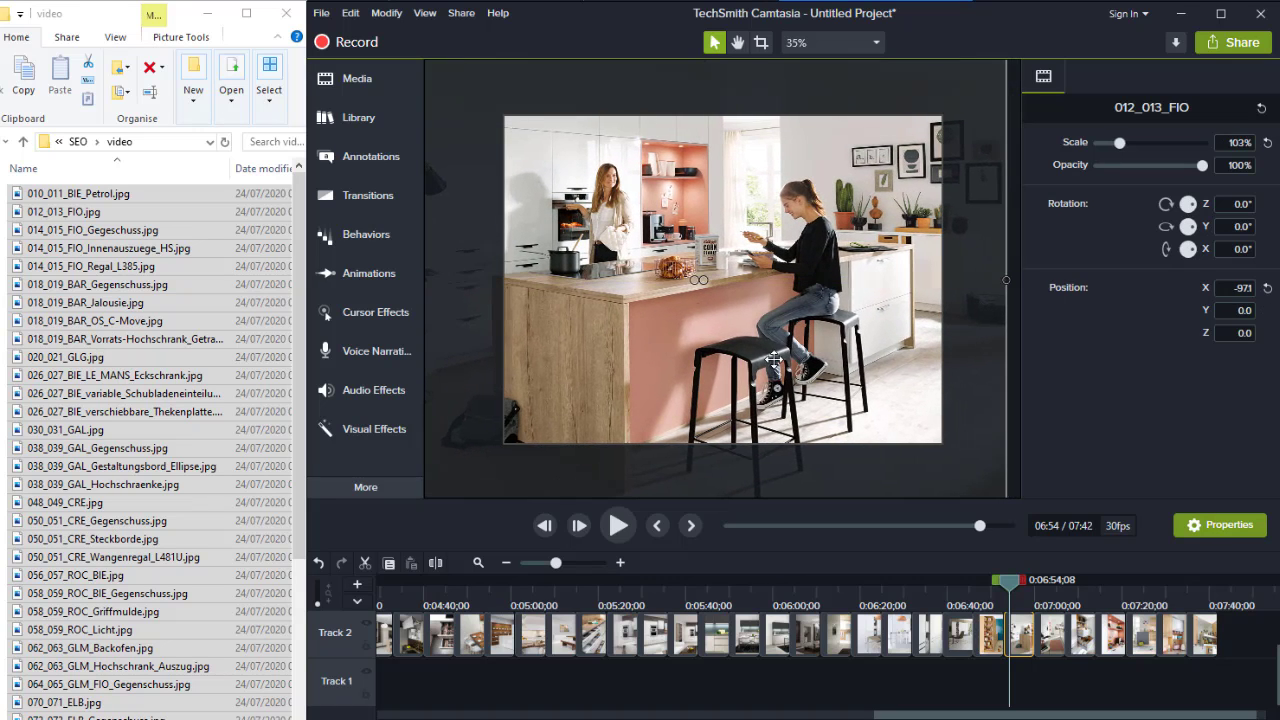
pyautogui.scroll(1, 677, 256)
pyautogui.scroll(-2, 650, 315)
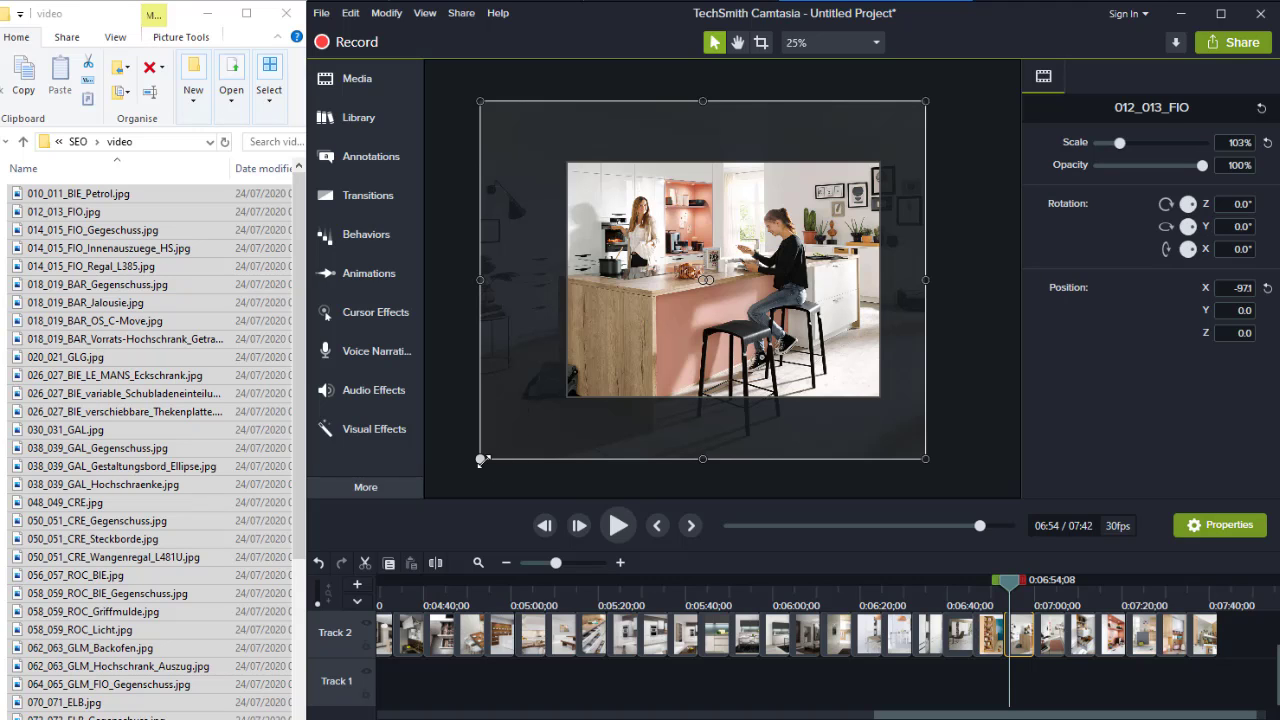
pyautogui.moveTo(481, 459); pyautogui.dragTo(443, 477)
pyautogui.moveTo(732, 286); pyautogui.dragTo(763, 312)
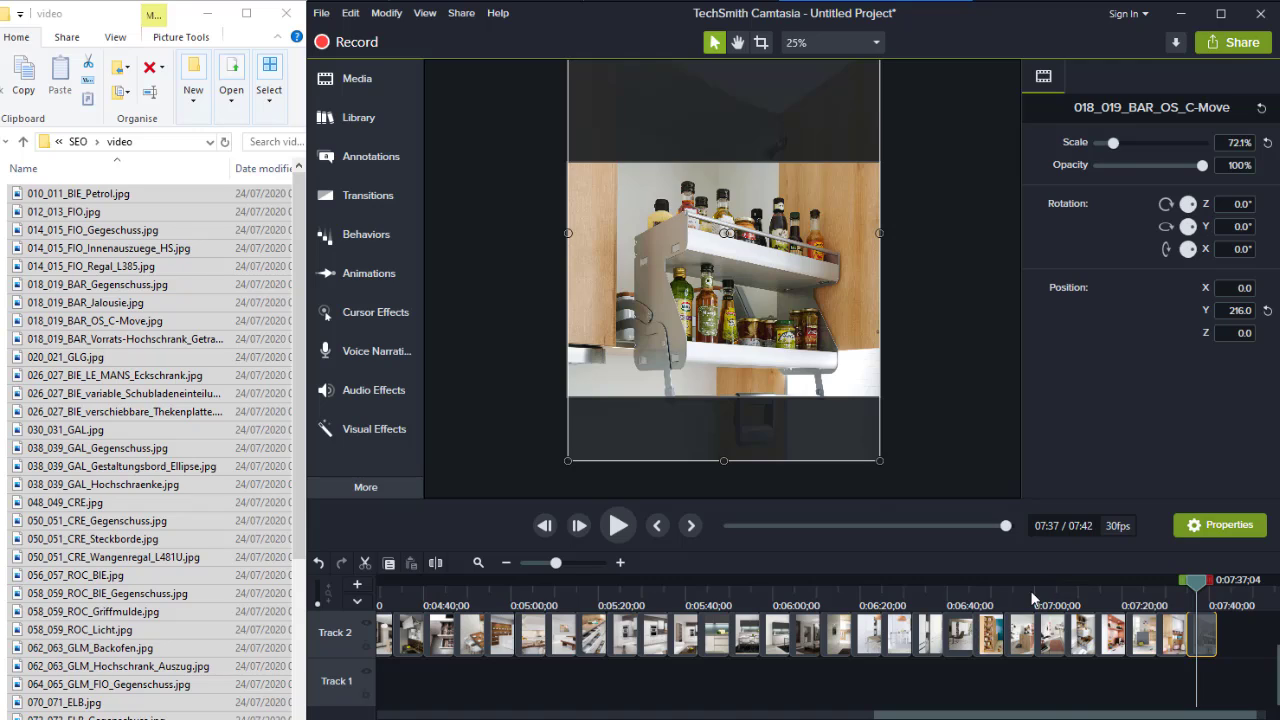
# - Play the timeline from about 6:58 to preview the change from the 012_013_FIO clip to the following image
pyautogui.click(1024, 592)
pyautogui.moveTo(1022, 595); pyautogui.dragTo(1026, 597)
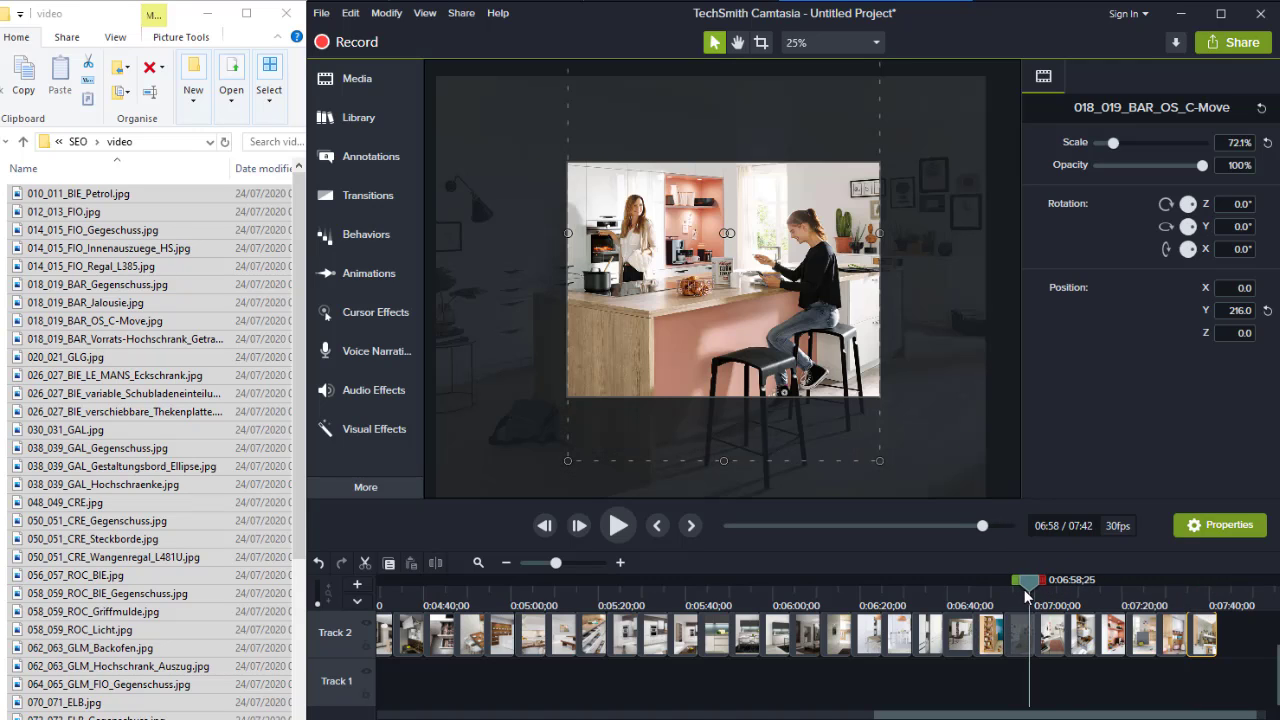
pyautogui.click(618, 525)
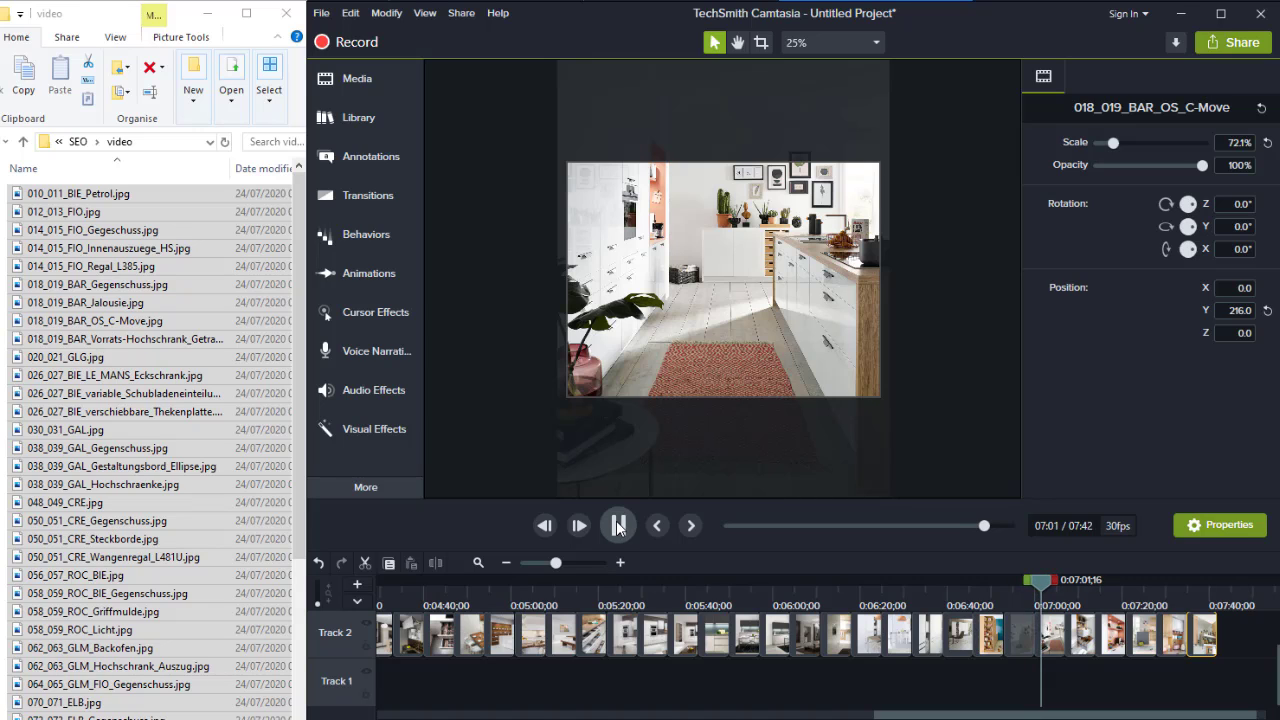
pyautogui.click(618, 525)
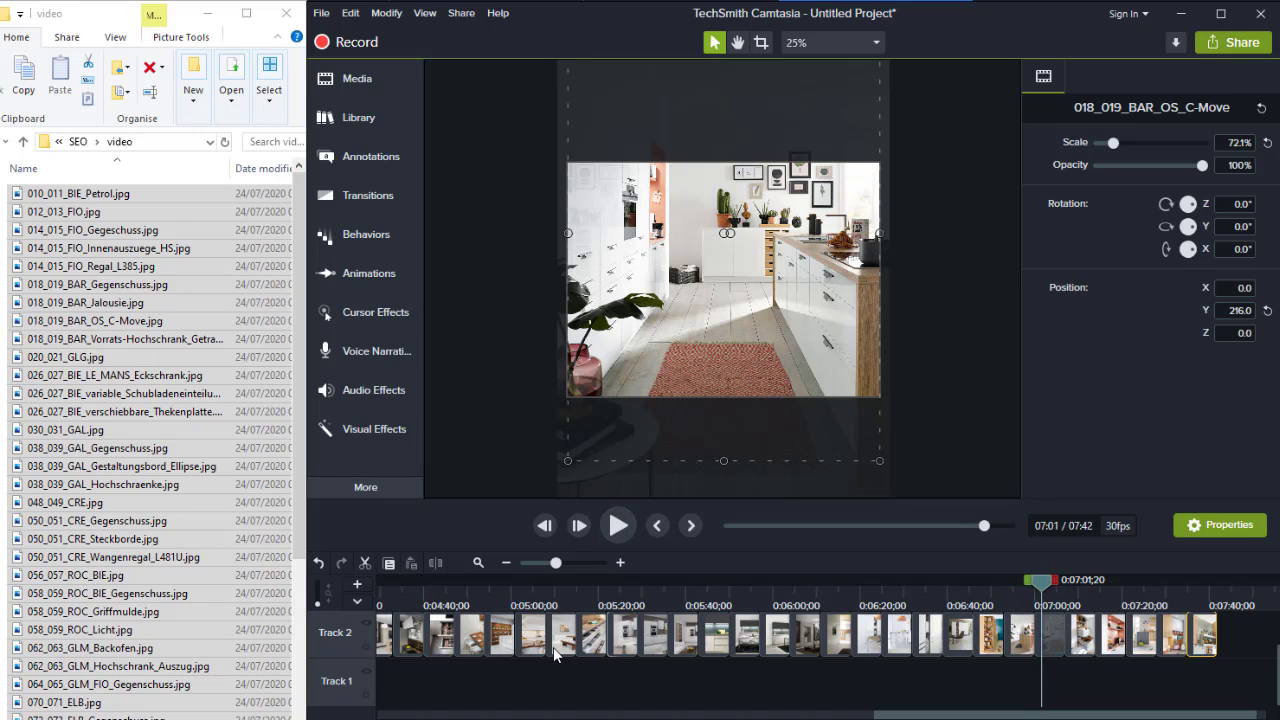
# - Apply the Slide left transition to all image clips on Track 2 and preview the slideshow from about 1:35
pyautogui.click(506, 562)
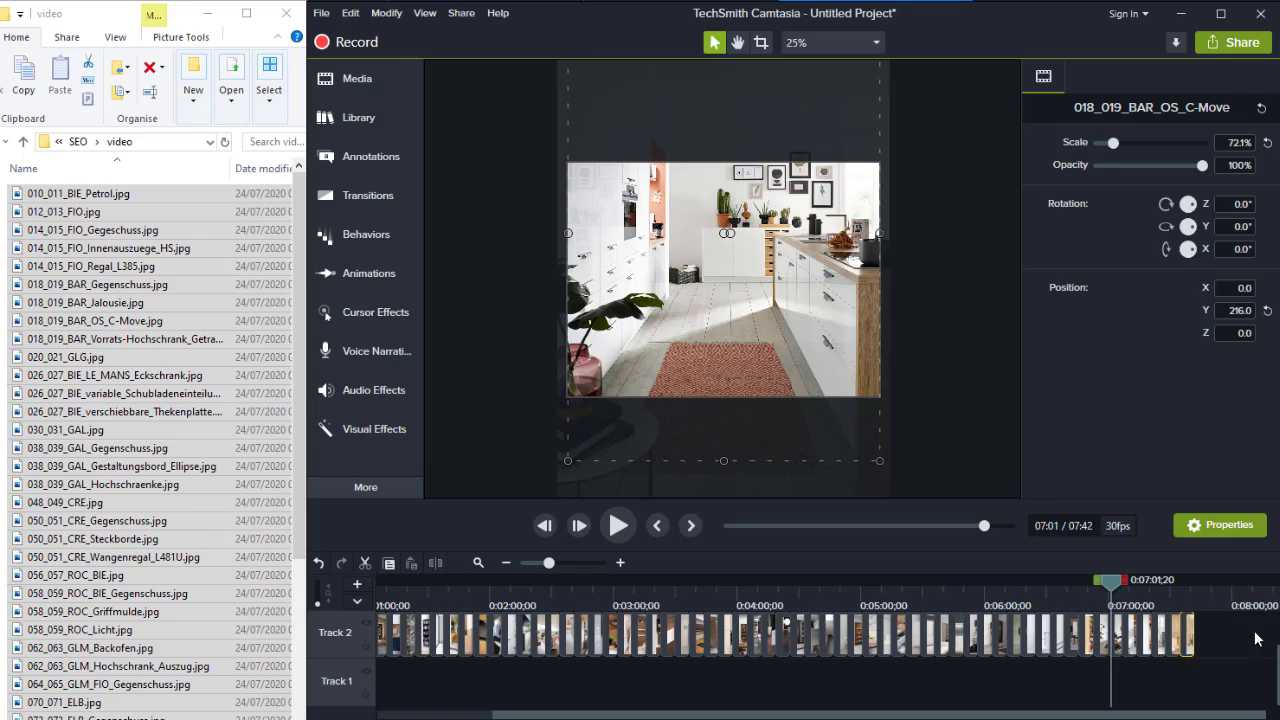
pyautogui.moveTo(1258, 640); pyautogui.dragTo(104, 638)
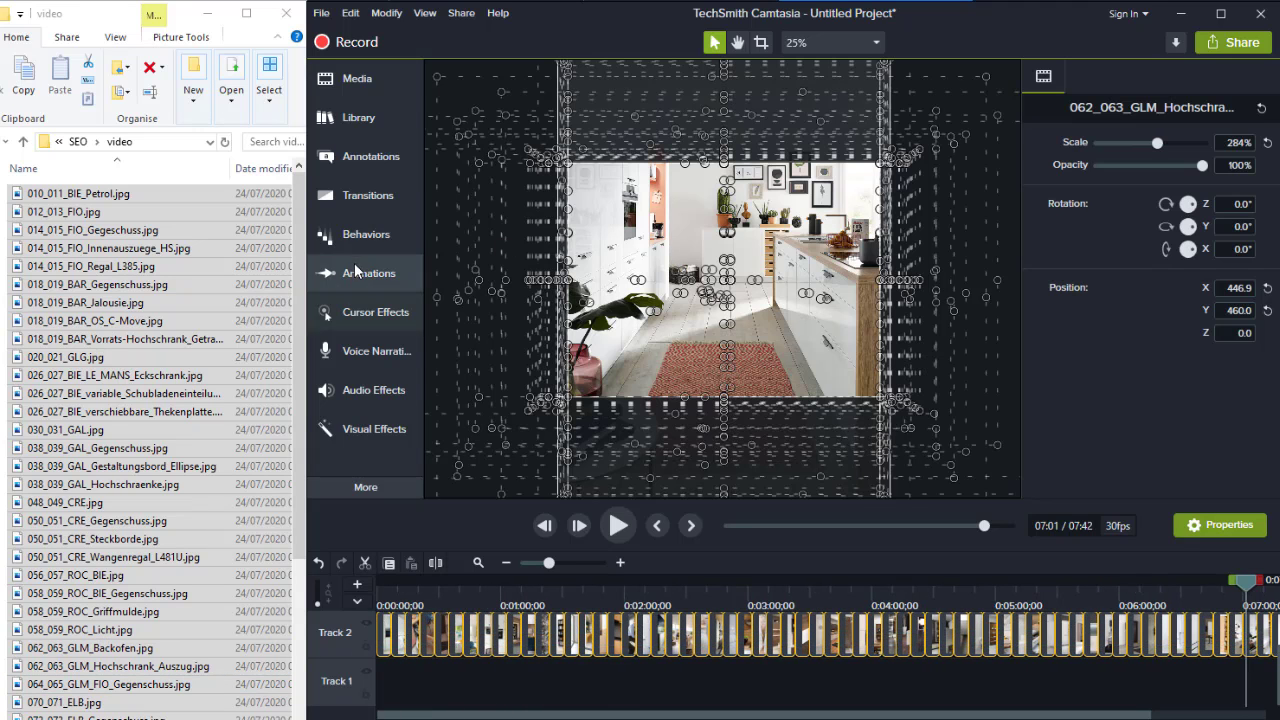
pyautogui.click(359, 198)
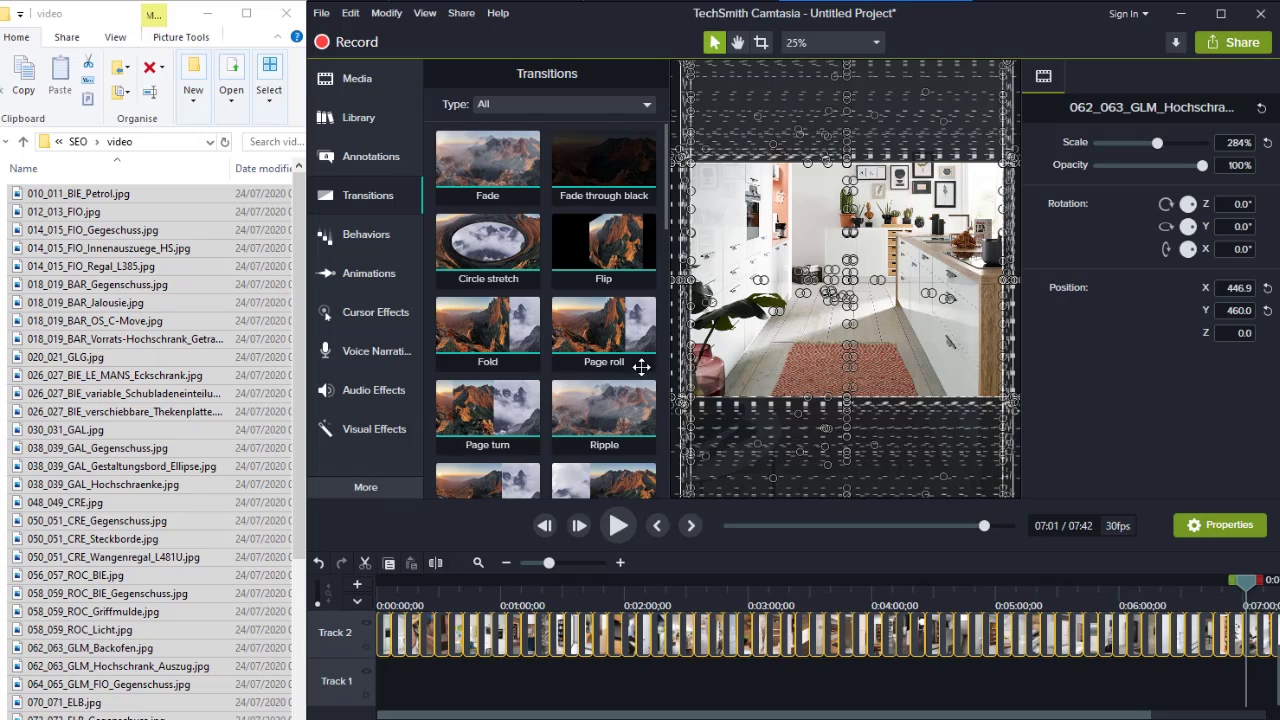
pyautogui.scroll(-1, 439, 383)
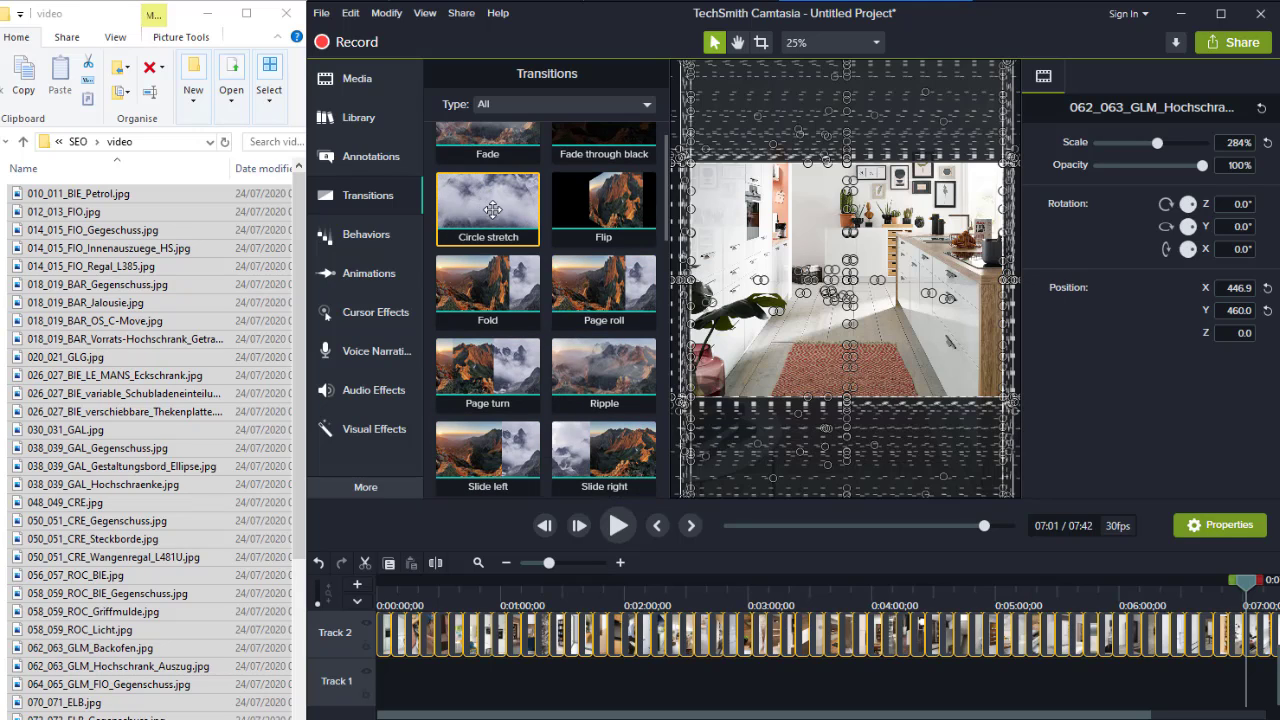
pyautogui.scroll(-1, 521, 215)
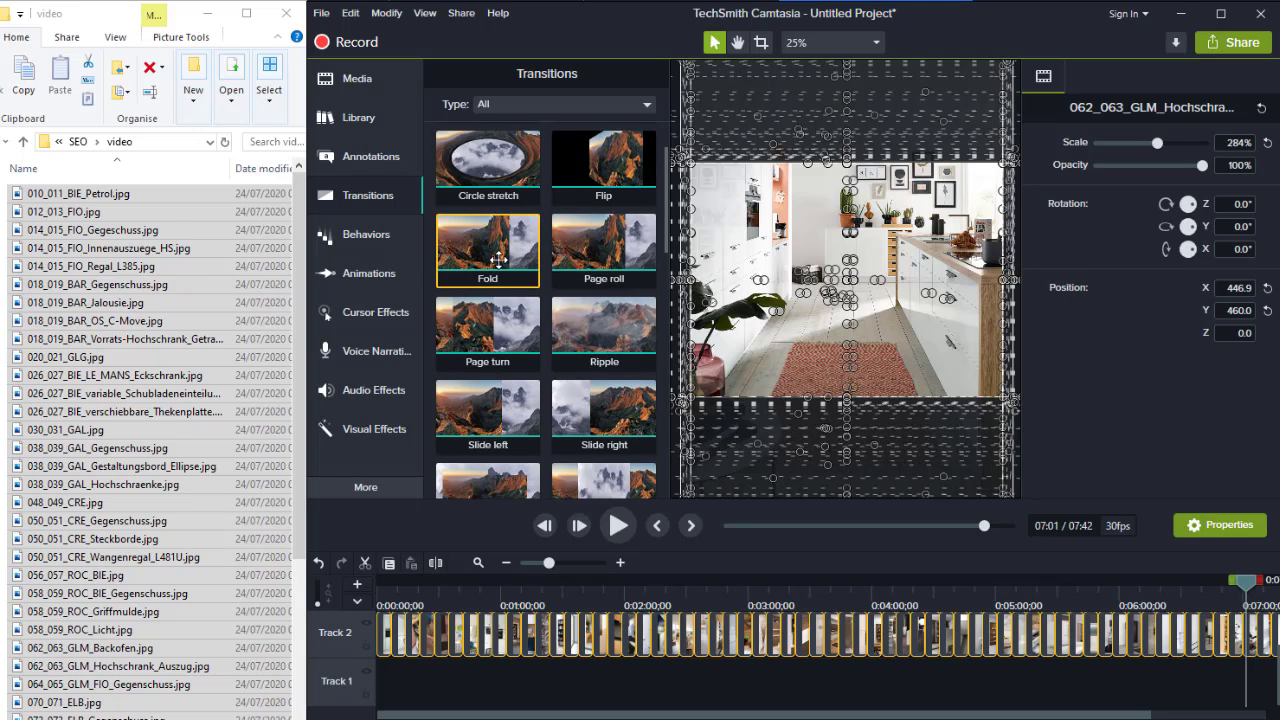
pyautogui.scroll(2, 494, 338)
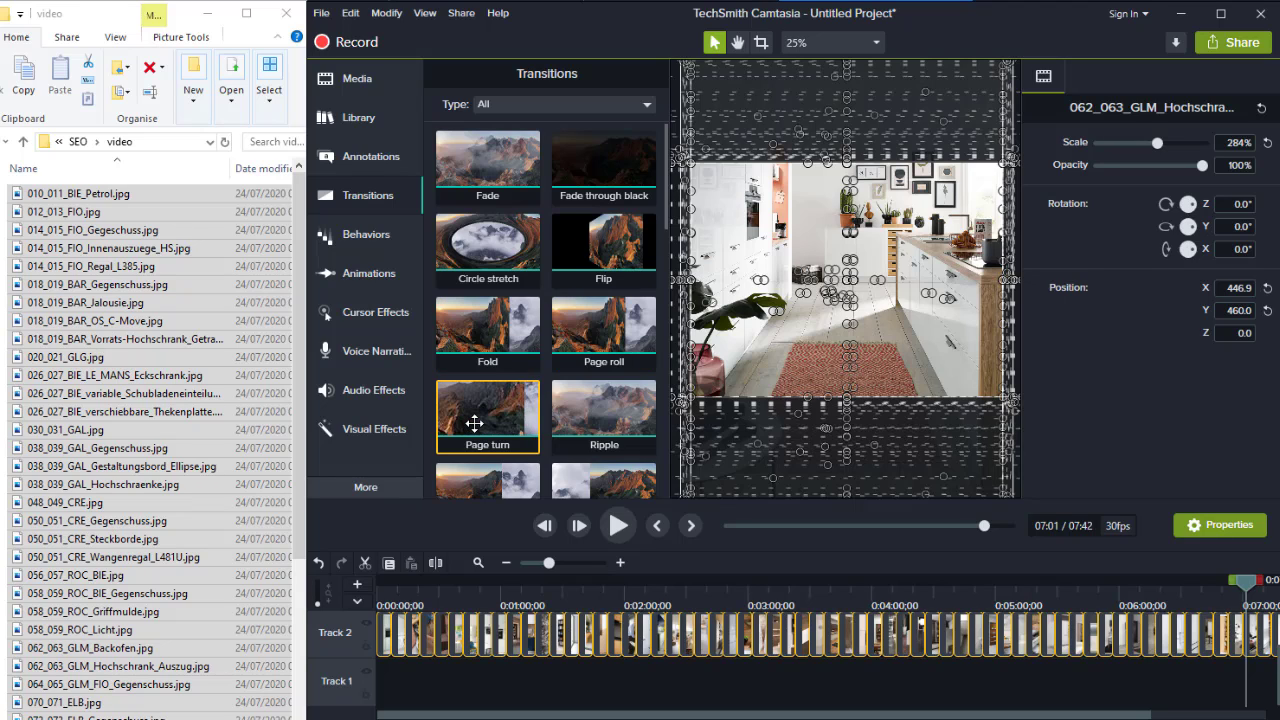
pyautogui.scroll(-1, 474, 423)
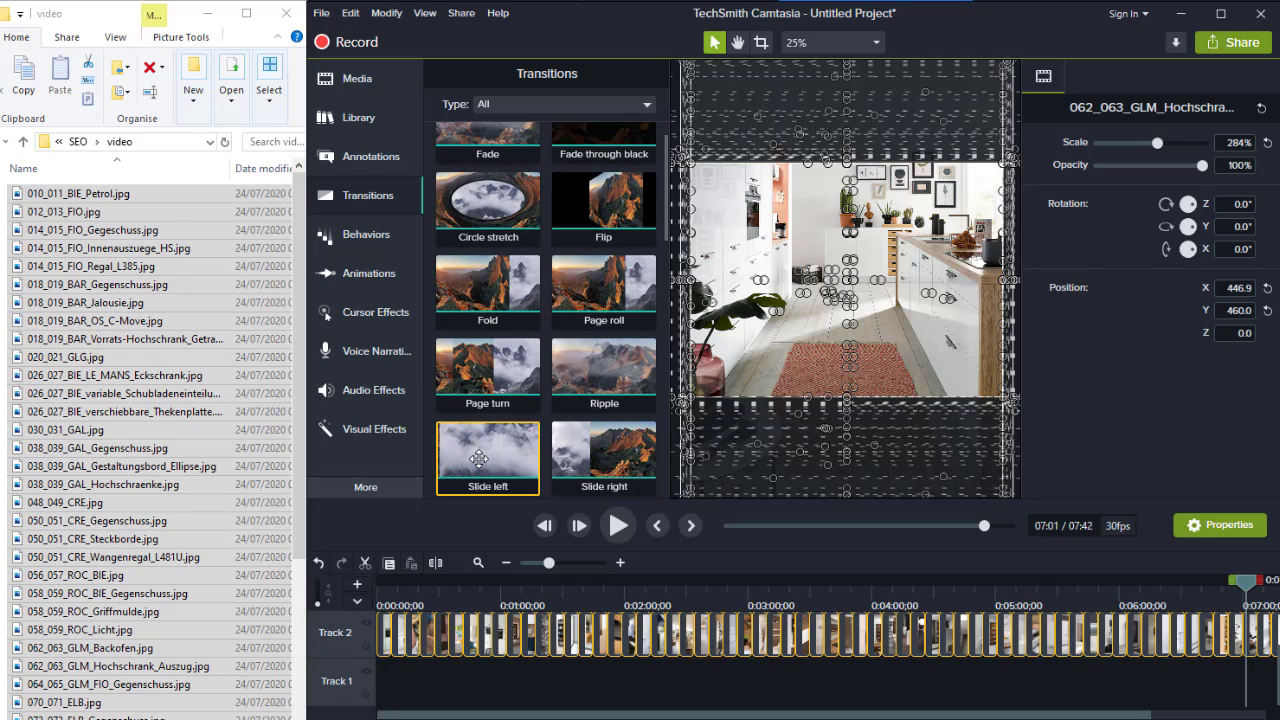
pyautogui.moveTo(478, 460); pyautogui.dragTo(540, 638)
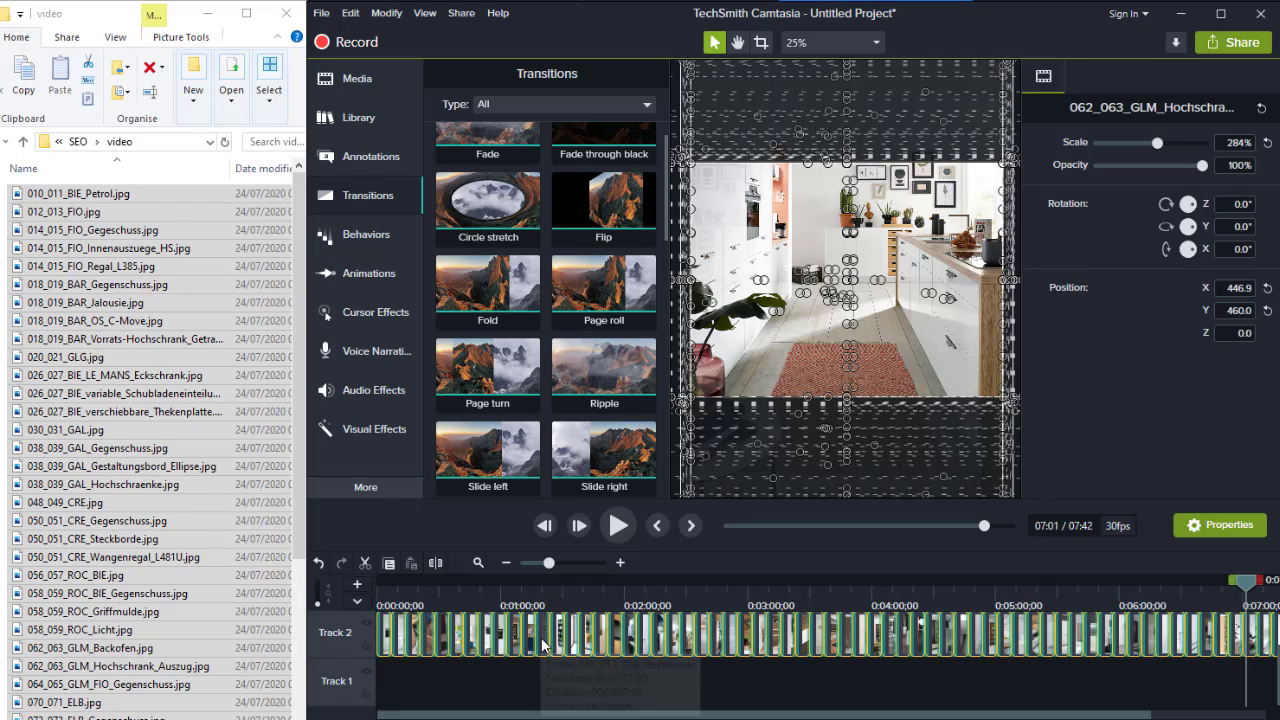
pyautogui.click(572, 598)
pyautogui.click(613, 541)
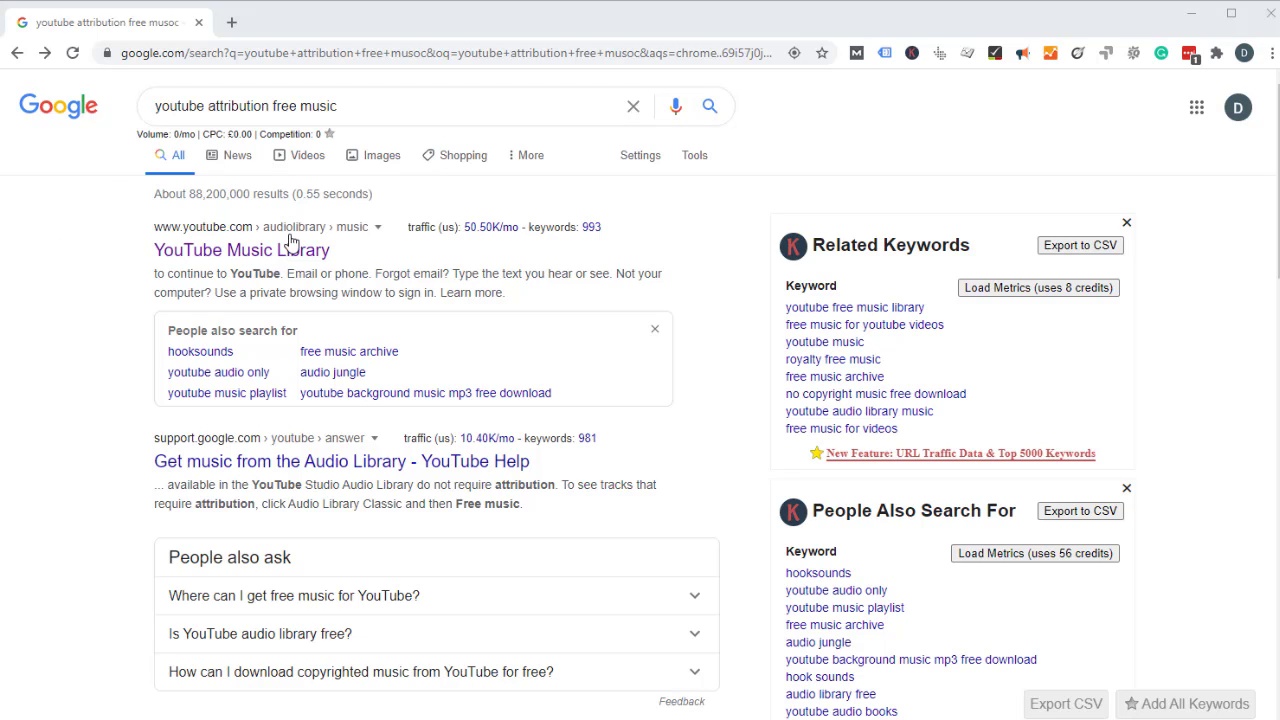
# - Open the YouTube Music Library search result in the browser and filter its free music to Attribution not required
pyautogui.click(265, 258)
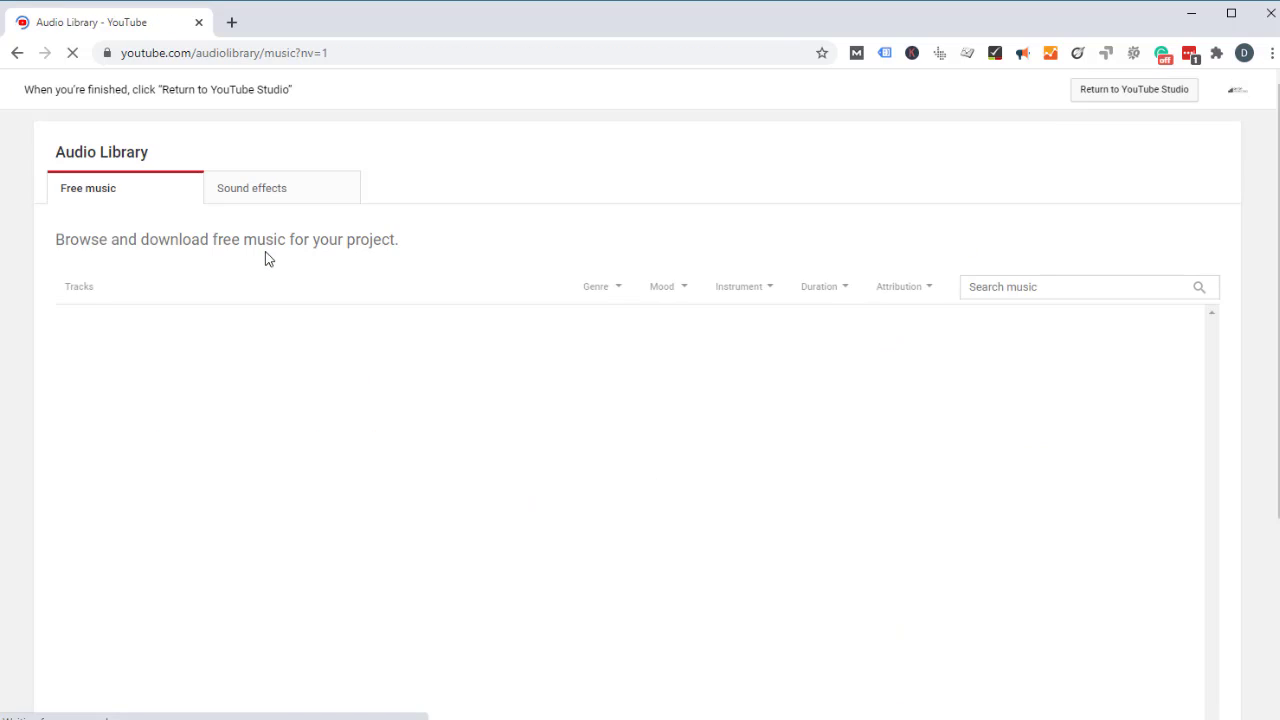
pyautogui.click(901, 290)
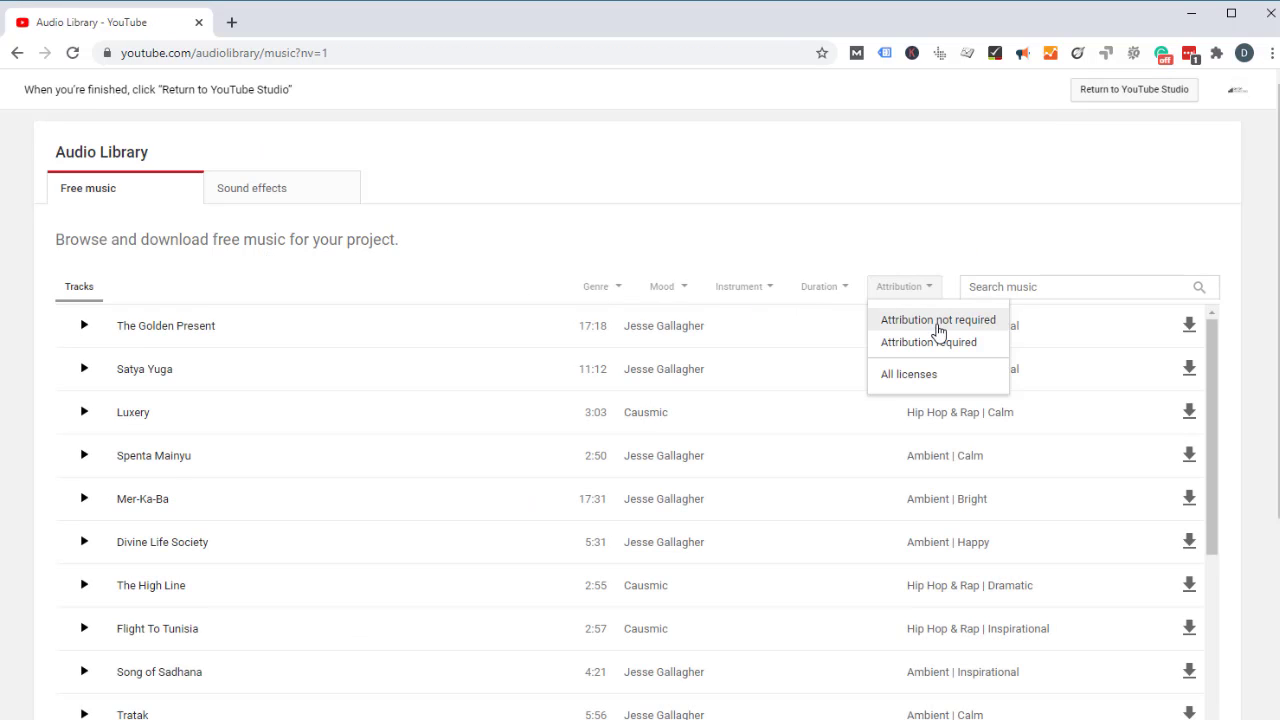
pyautogui.click(946, 326)
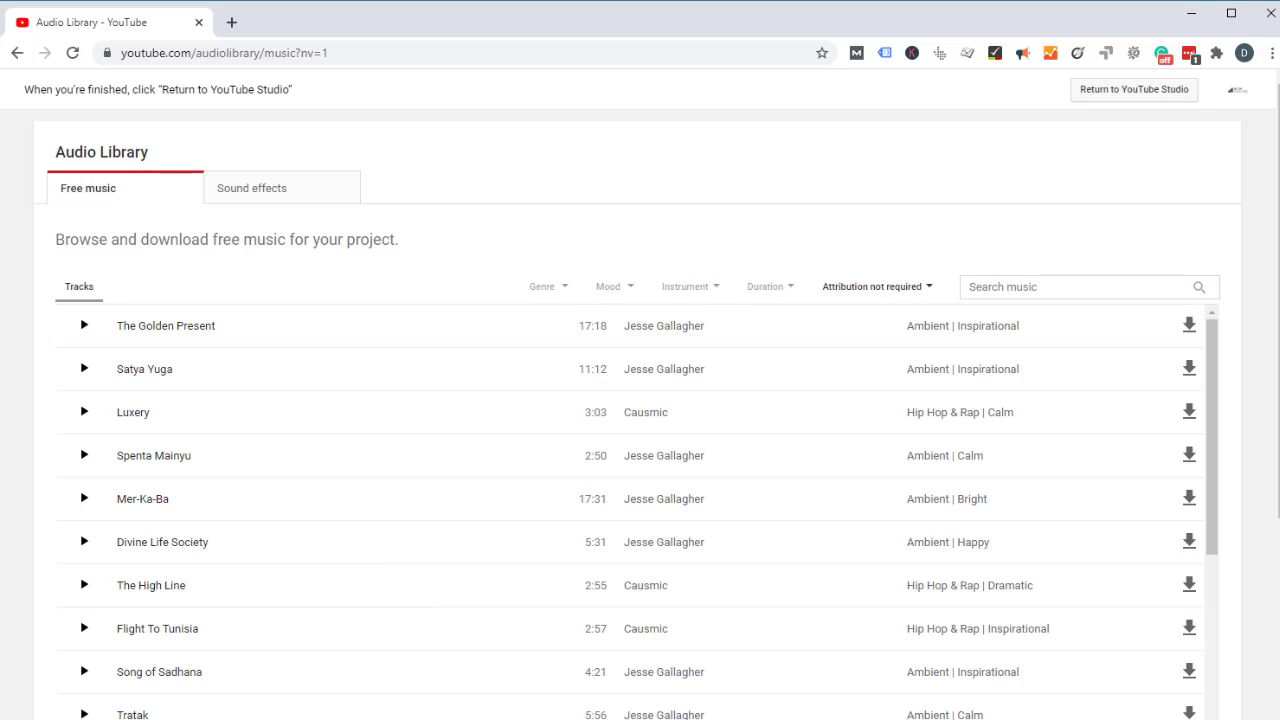
# - Switch to Camtasia, pause the slideshow playback to check the video's total length, and return to the YouTube Audio Library
pyautogui.hotkey('alt', 'Tab')
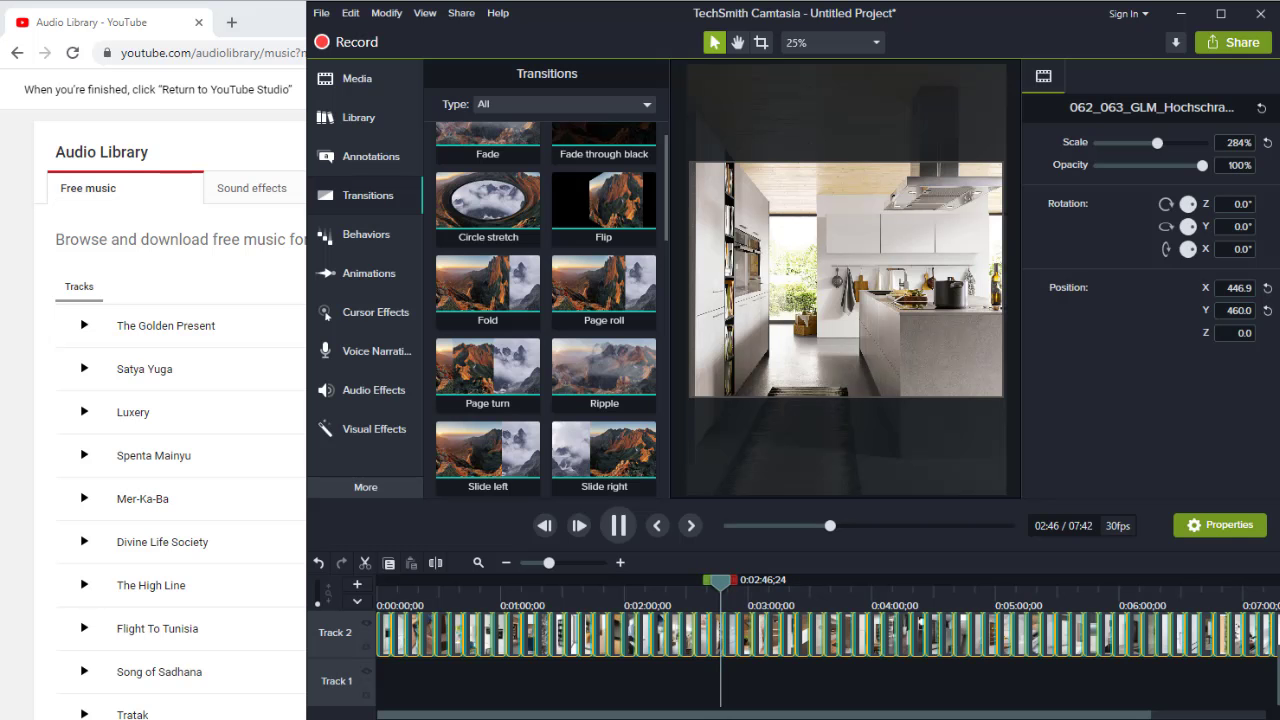
pyautogui.press('space')
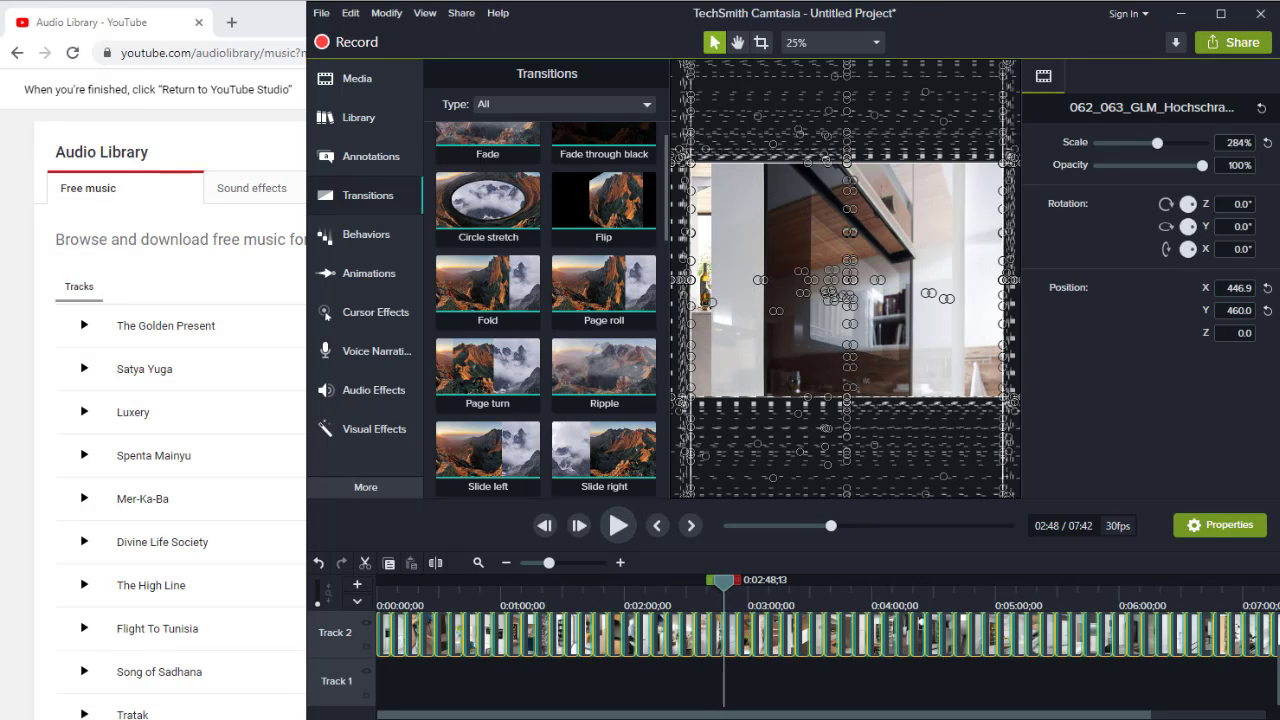
pyautogui.hotkey('alt', 'Tab')
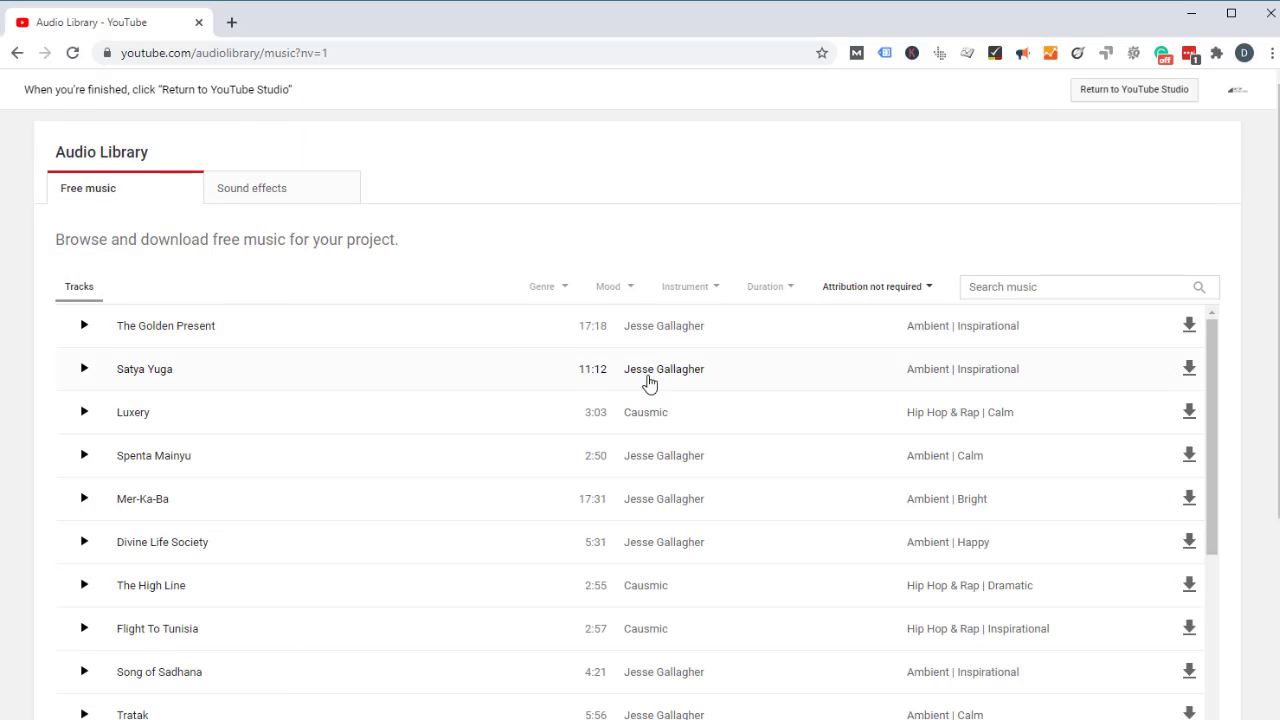
# - Filter the free music tracks to a duration of > 5:00 and the Inspirational mood
pyautogui.click(780, 297)
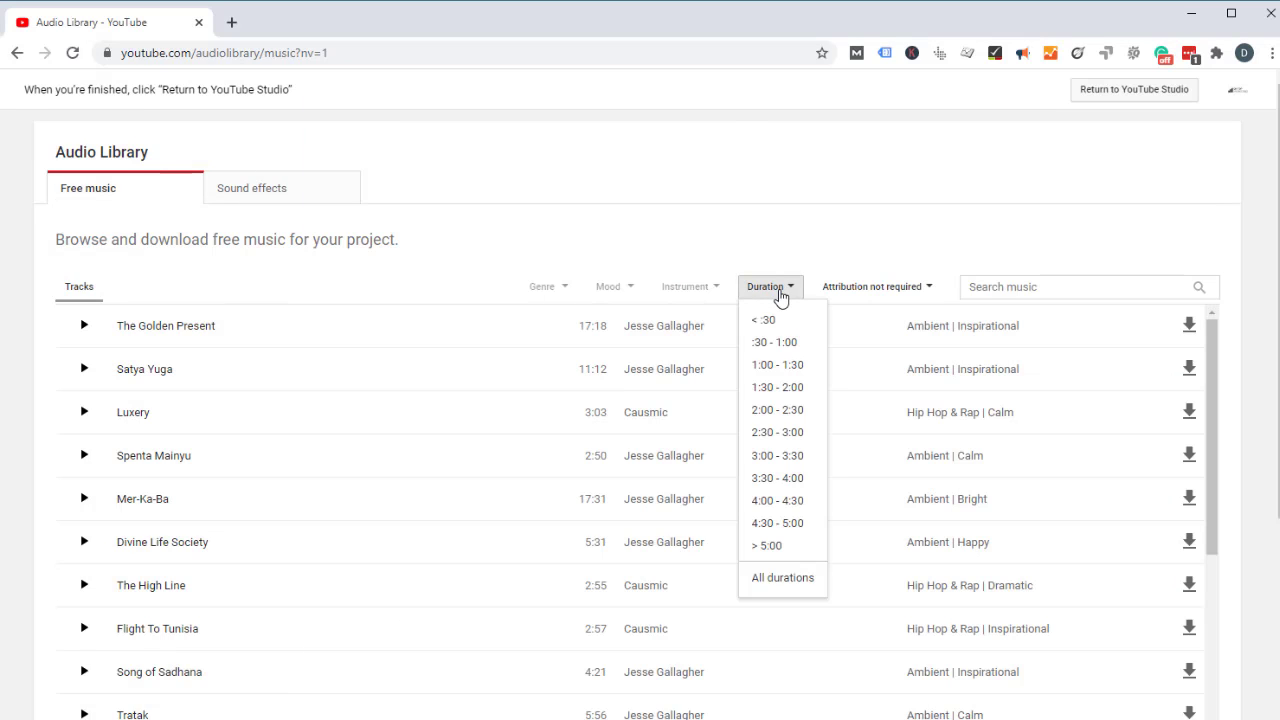
pyautogui.click(774, 548)
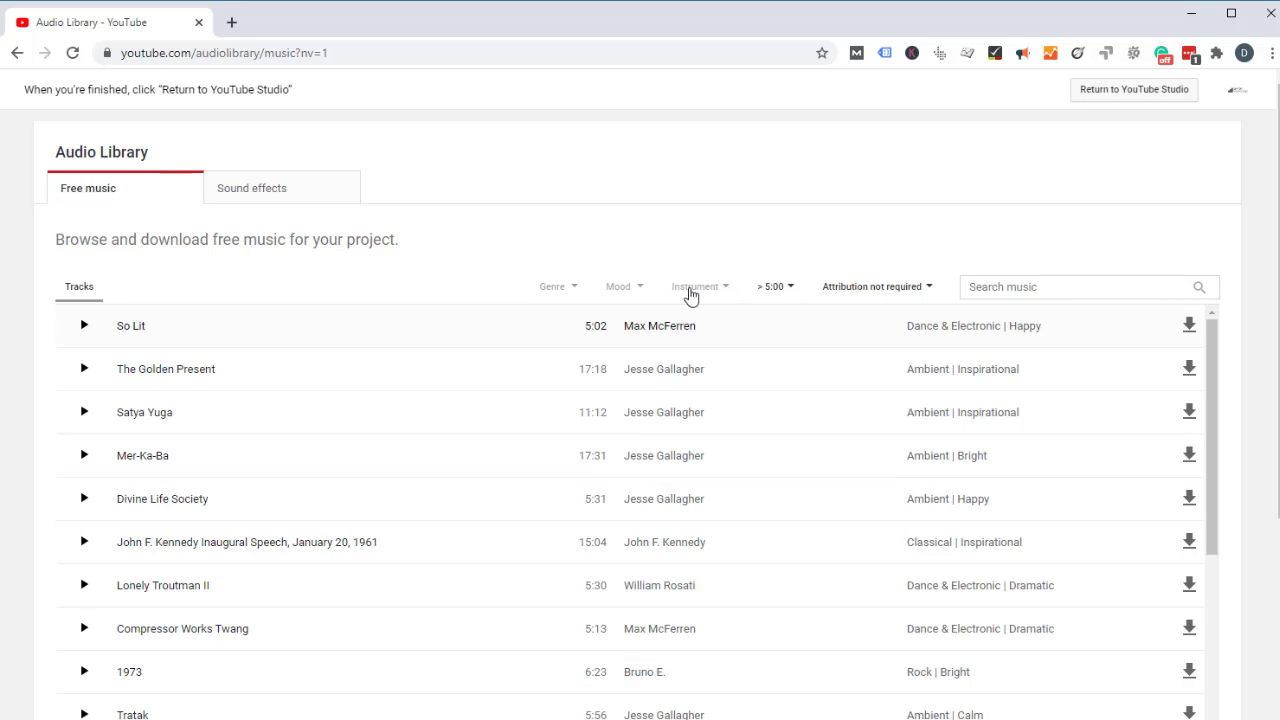
pyautogui.click(622, 286)
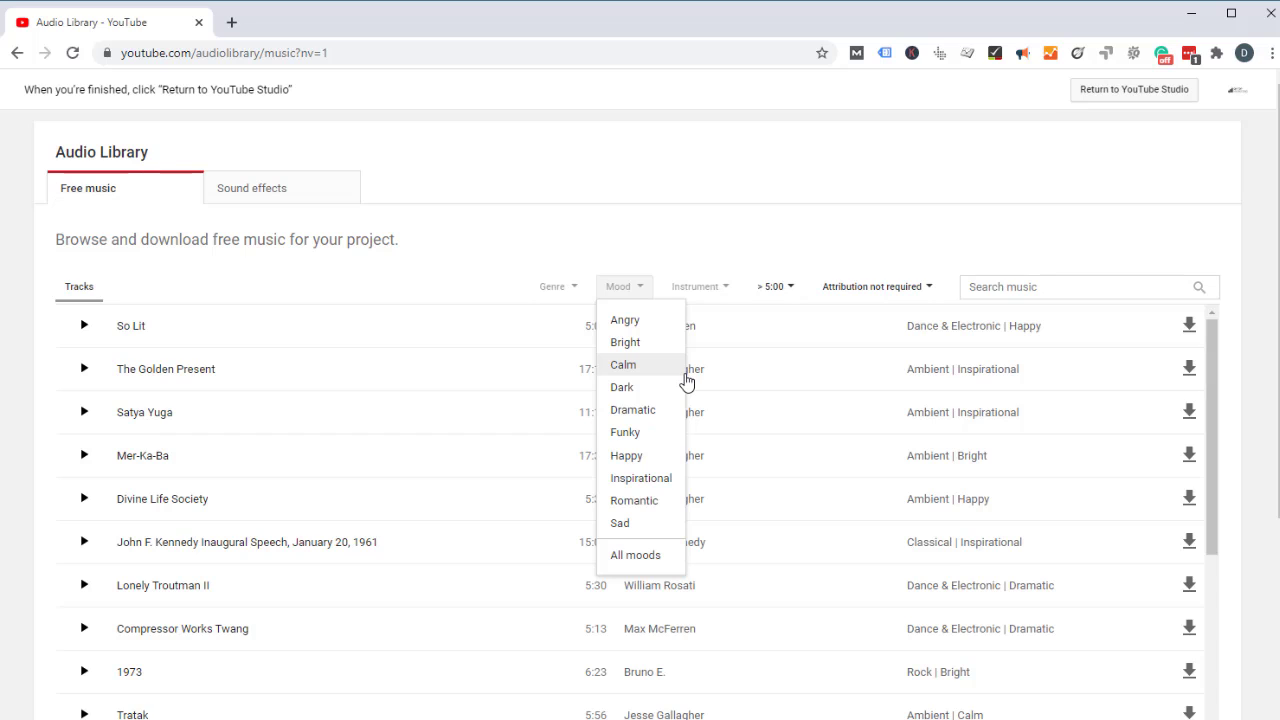
pyautogui.click(650, 478)
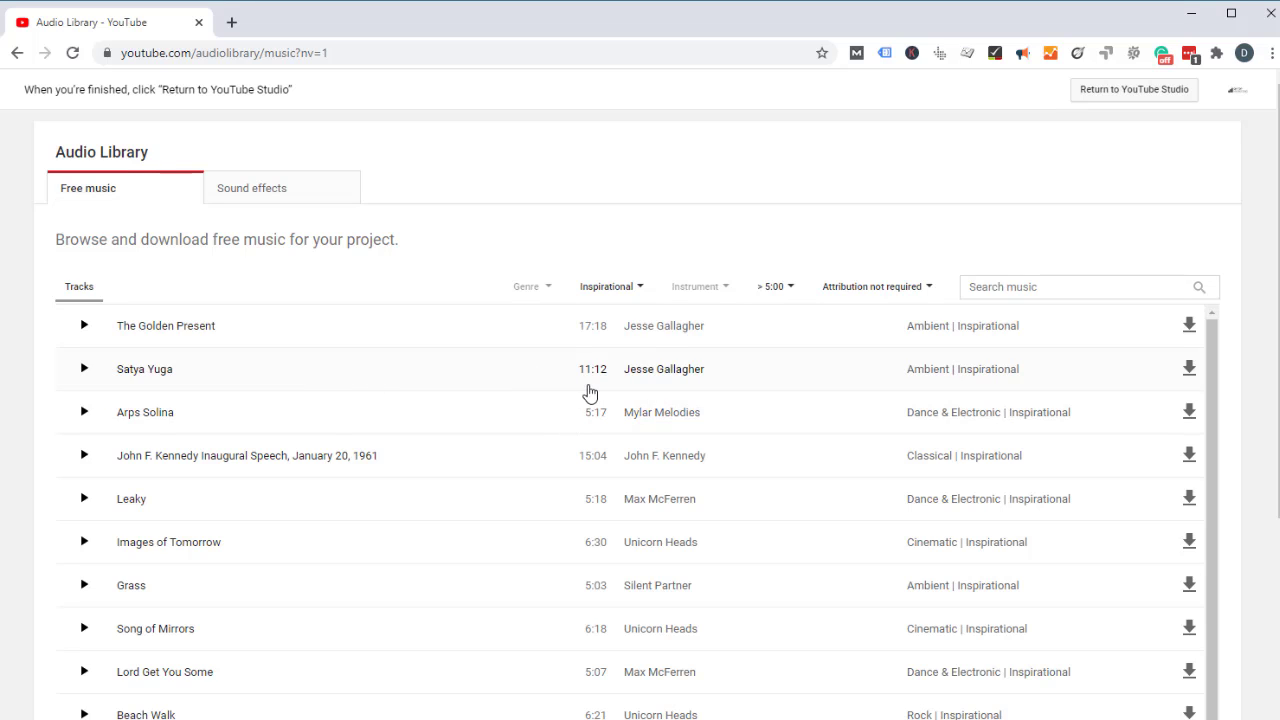
# - Listen to the Satya Yuga track, skip ahead to about 1:05, and stop it
pyautogui.click(83, 370)
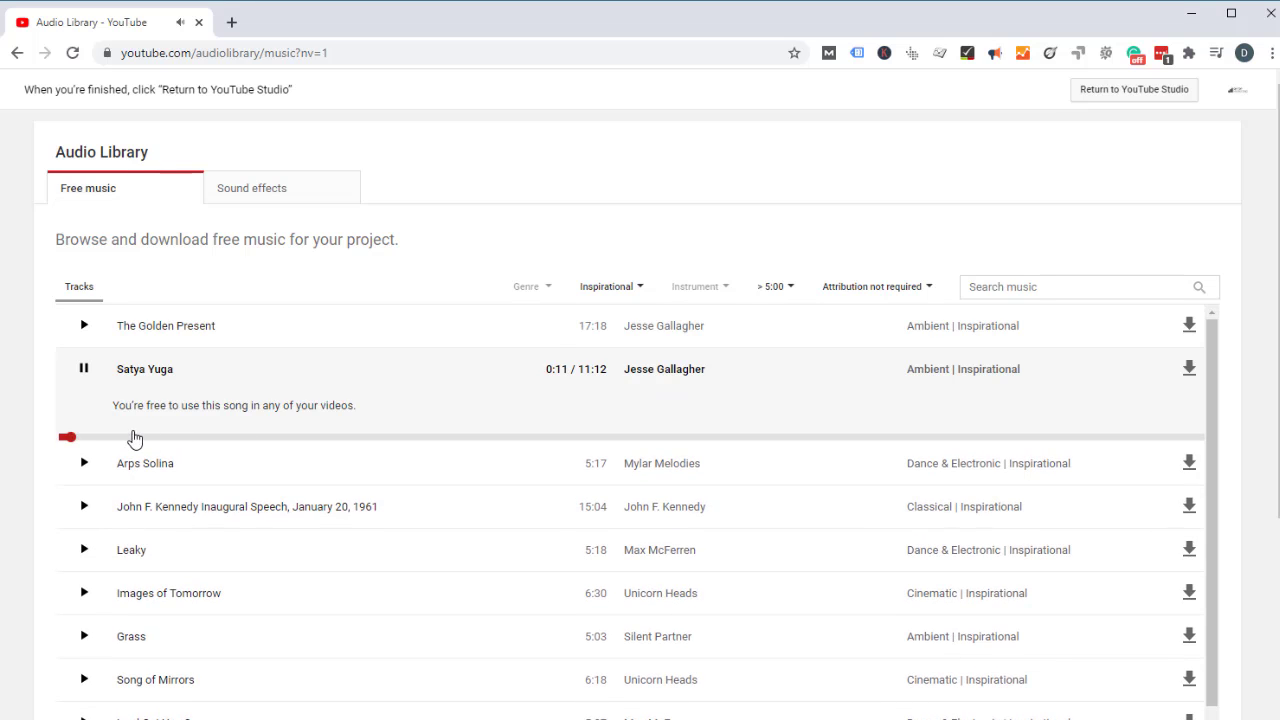
pyautogui.click(166, 438)
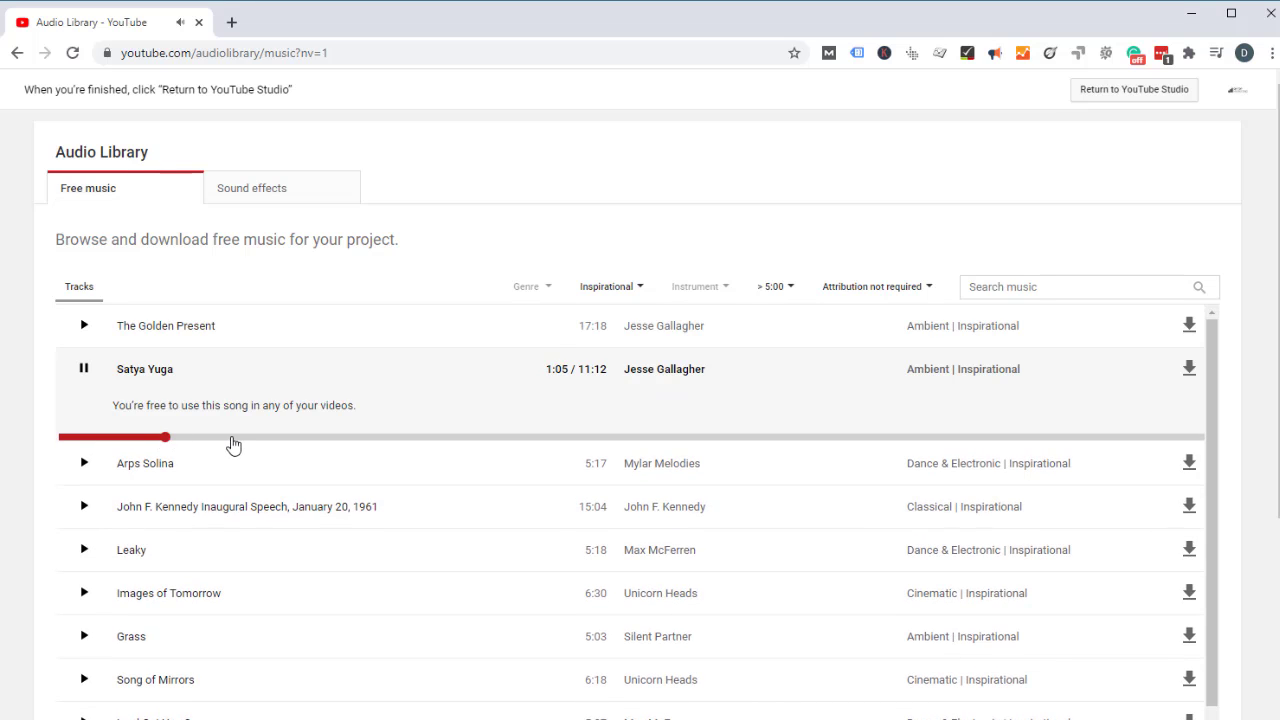
pyautogui.click(84, 369)
# - Listen to The Golden Present, skipping ahead in stages through roughly its first three minutes
pyautogui.click(83, 328)
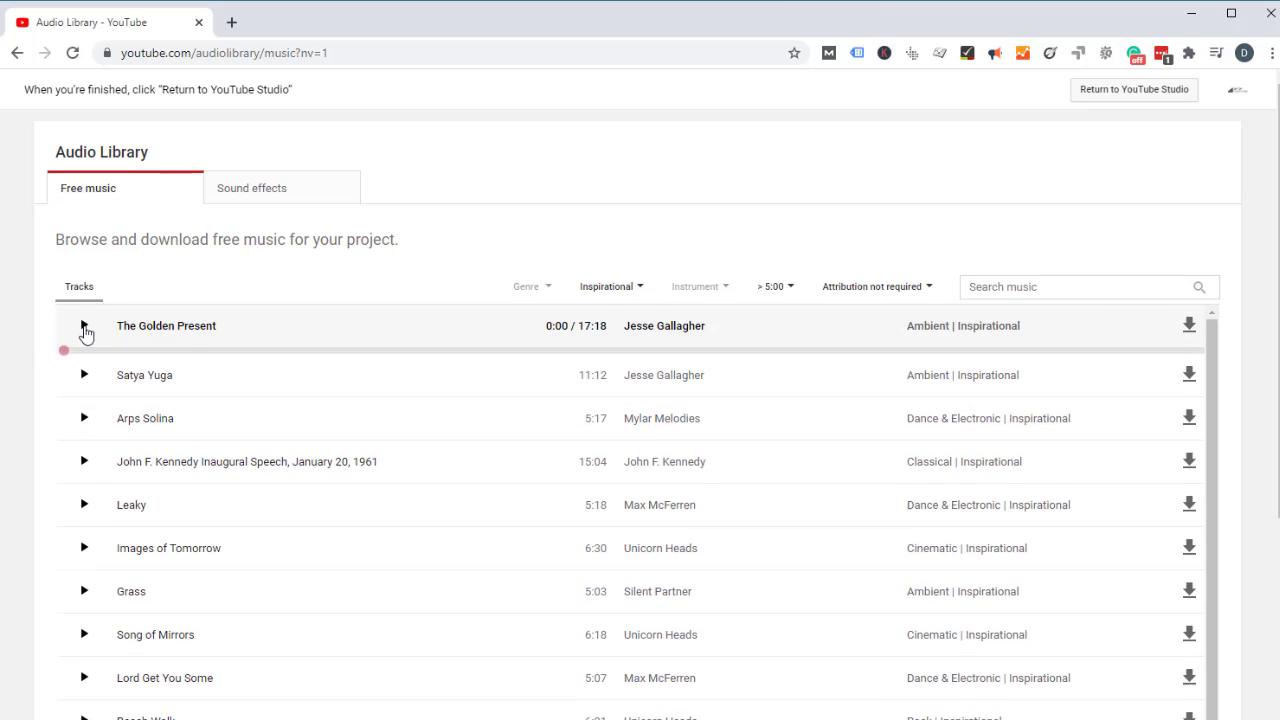
pyautogui.click(93, 350)
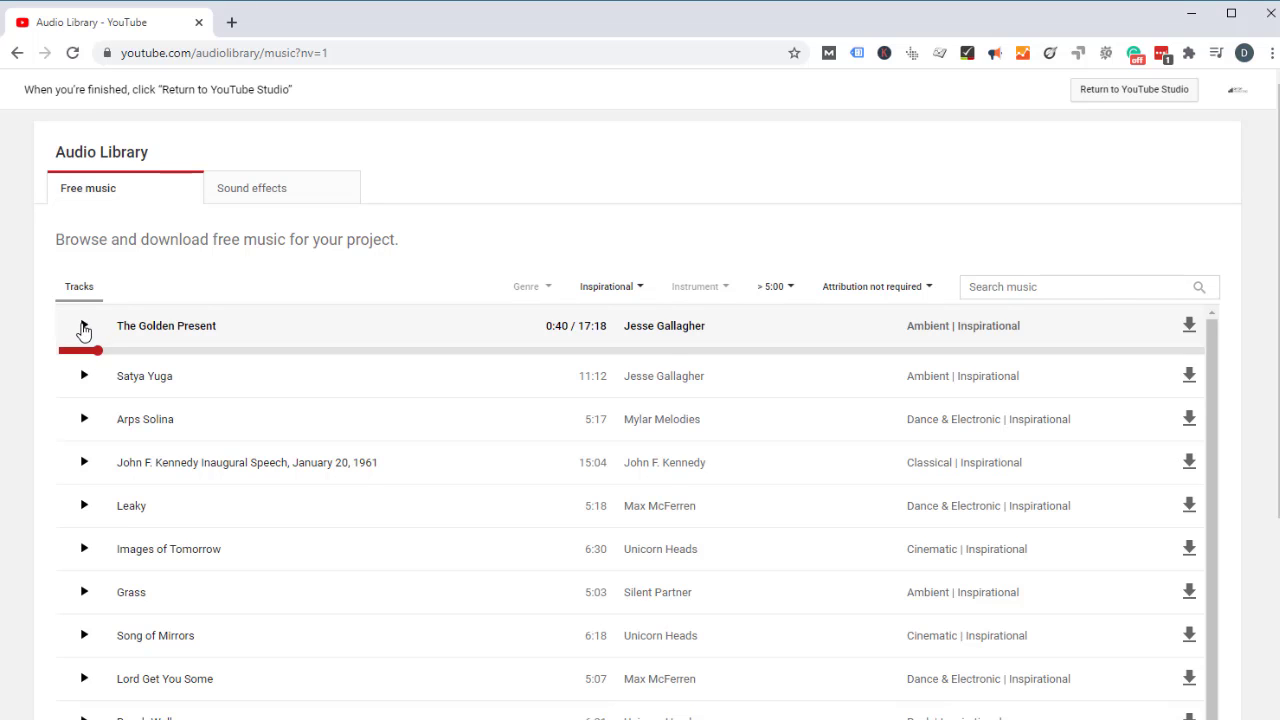
pyautogui.click(84, 330)
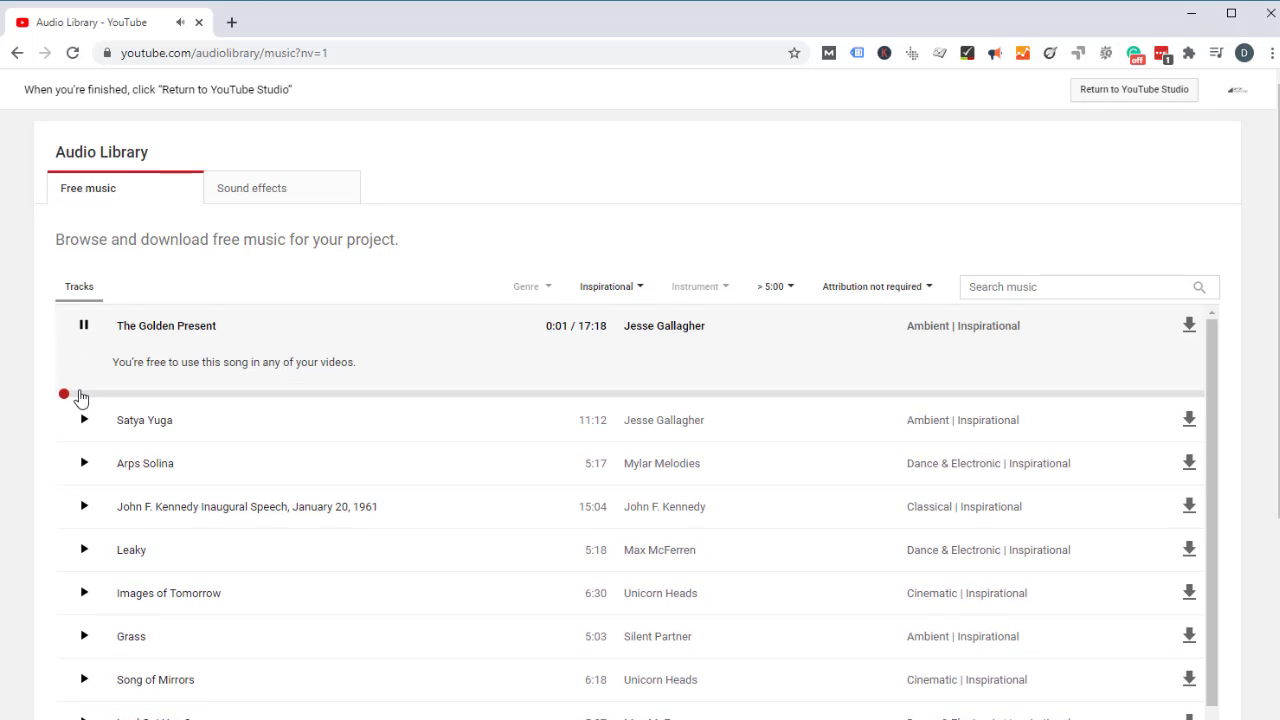
pyautogui.click(77, 394)
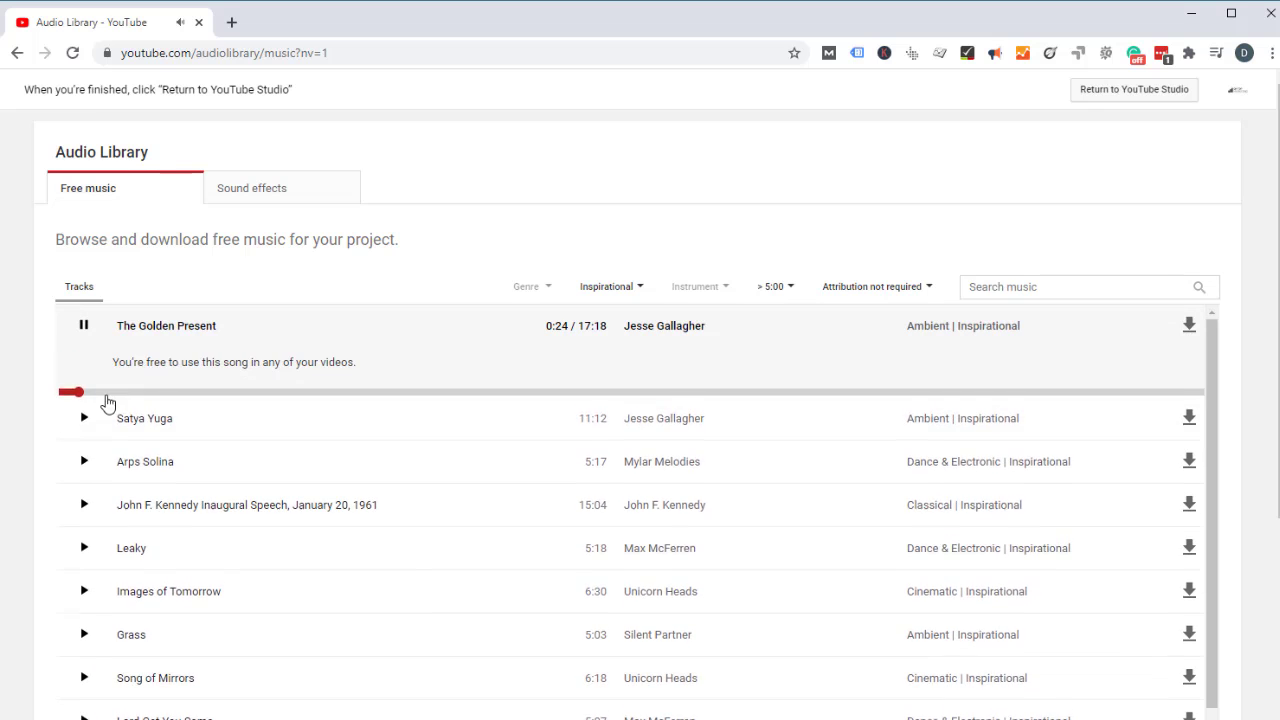
pyautogui.click(138, 395)
pyautogui.click(172, 395)
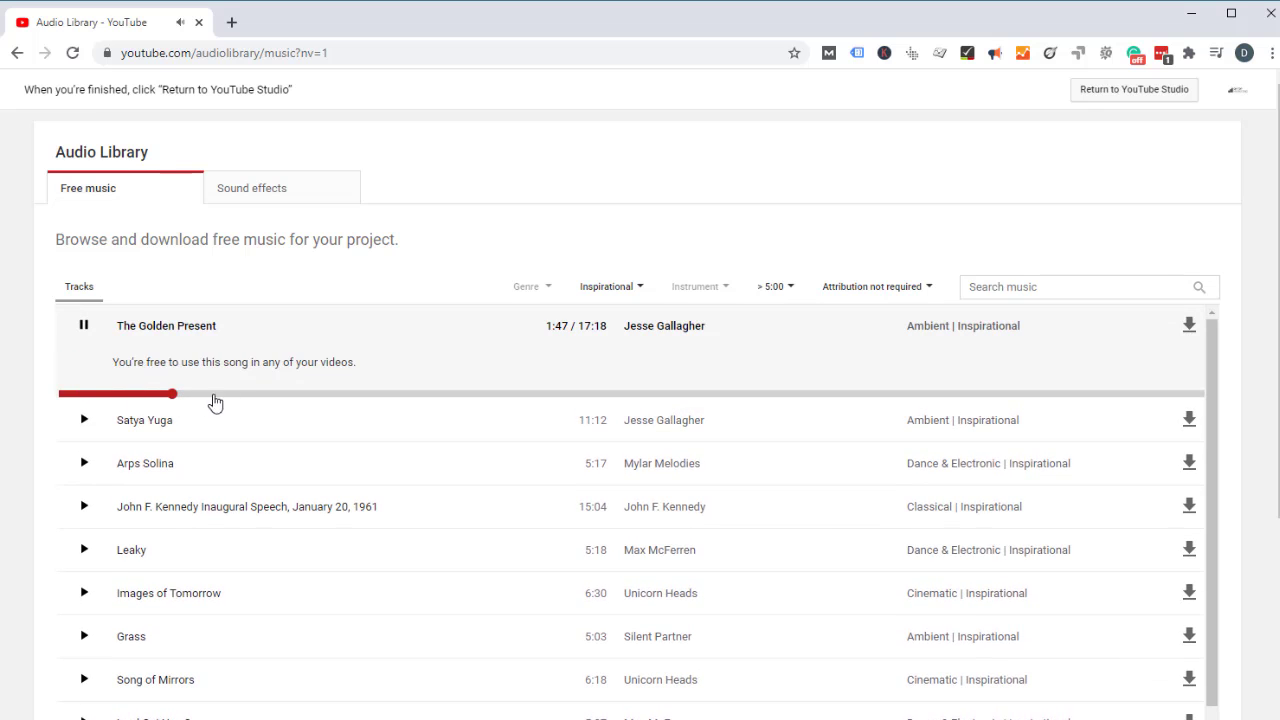
pyautogui.click(232, 395)
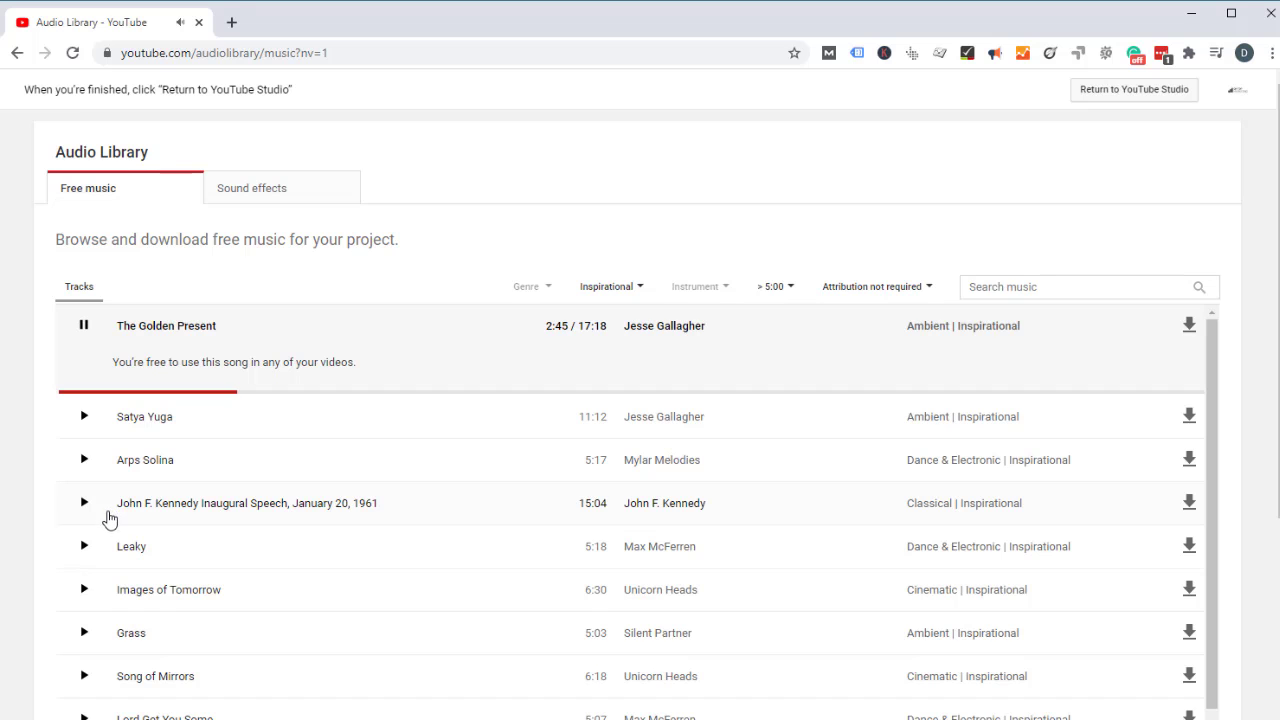
# - Sample the Leaky and Angel Guides tracks, skipping to about 0:30 in Angel Guides before stopping it
pyautogui.click(85, 550)
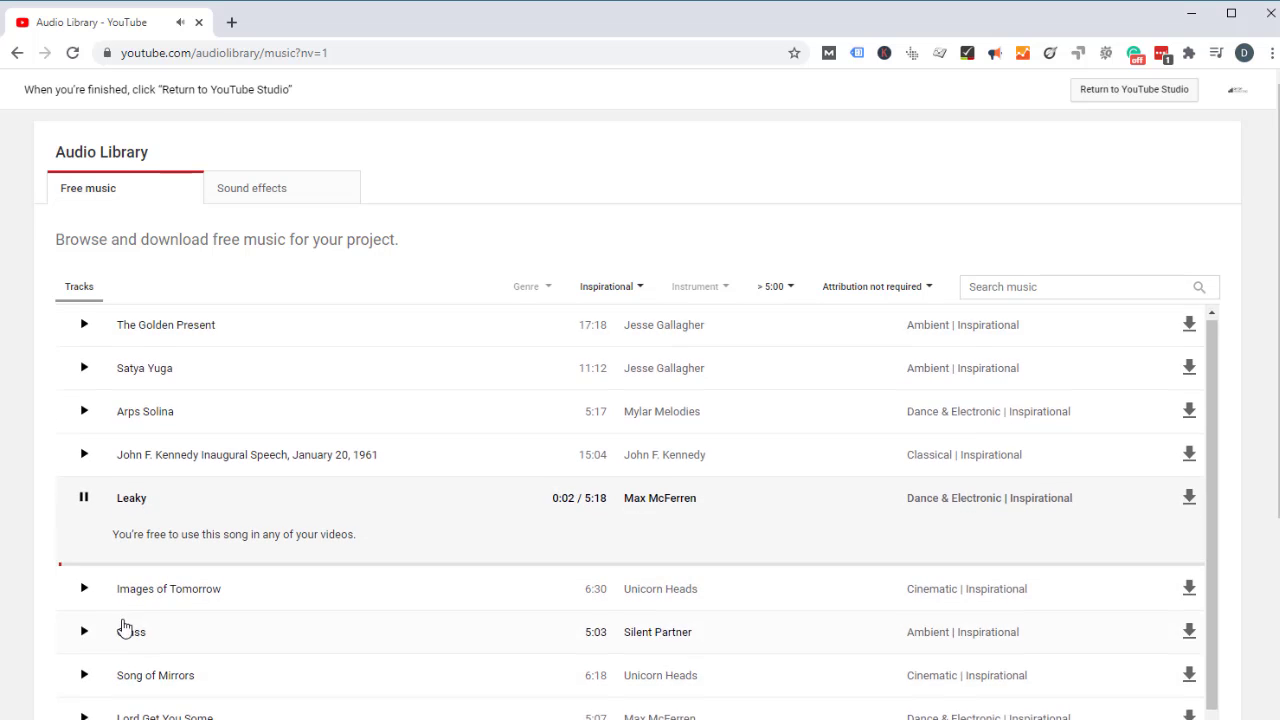
pyautogui.scroll(-2, 100, 628)
pyautogui.scroll(-3, 125, 610)
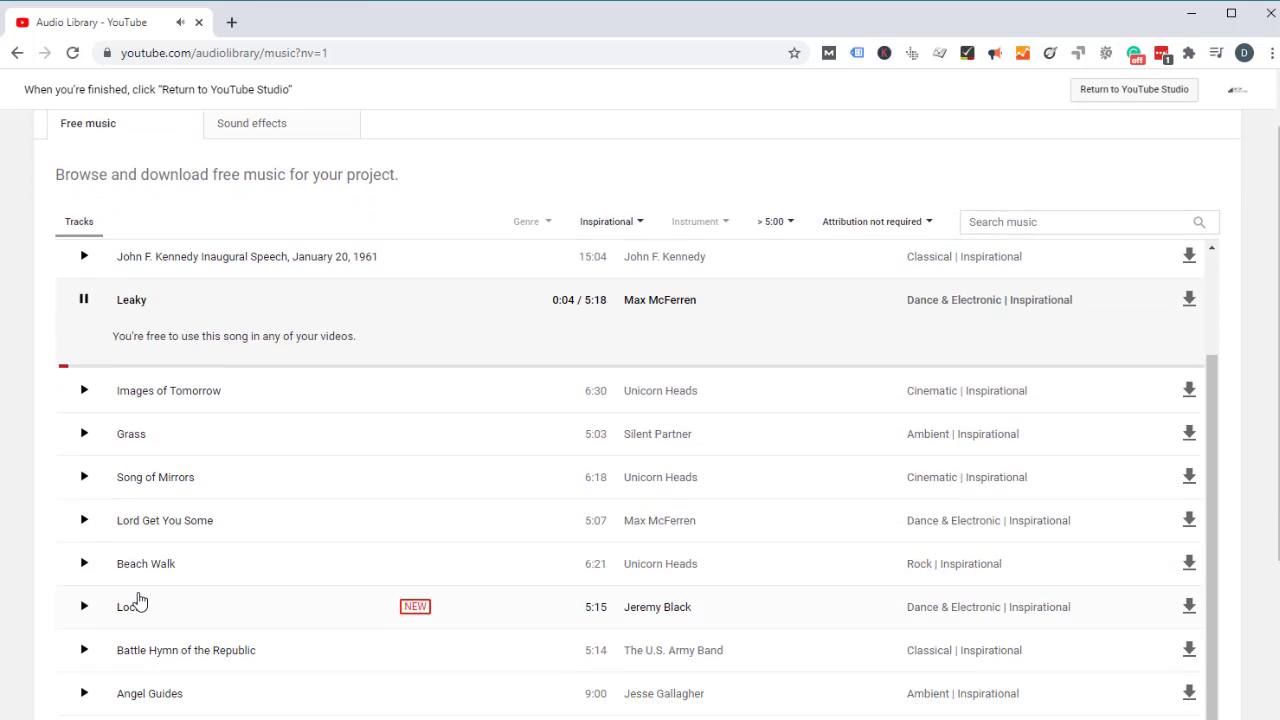
pyautogui.click(88, 460)
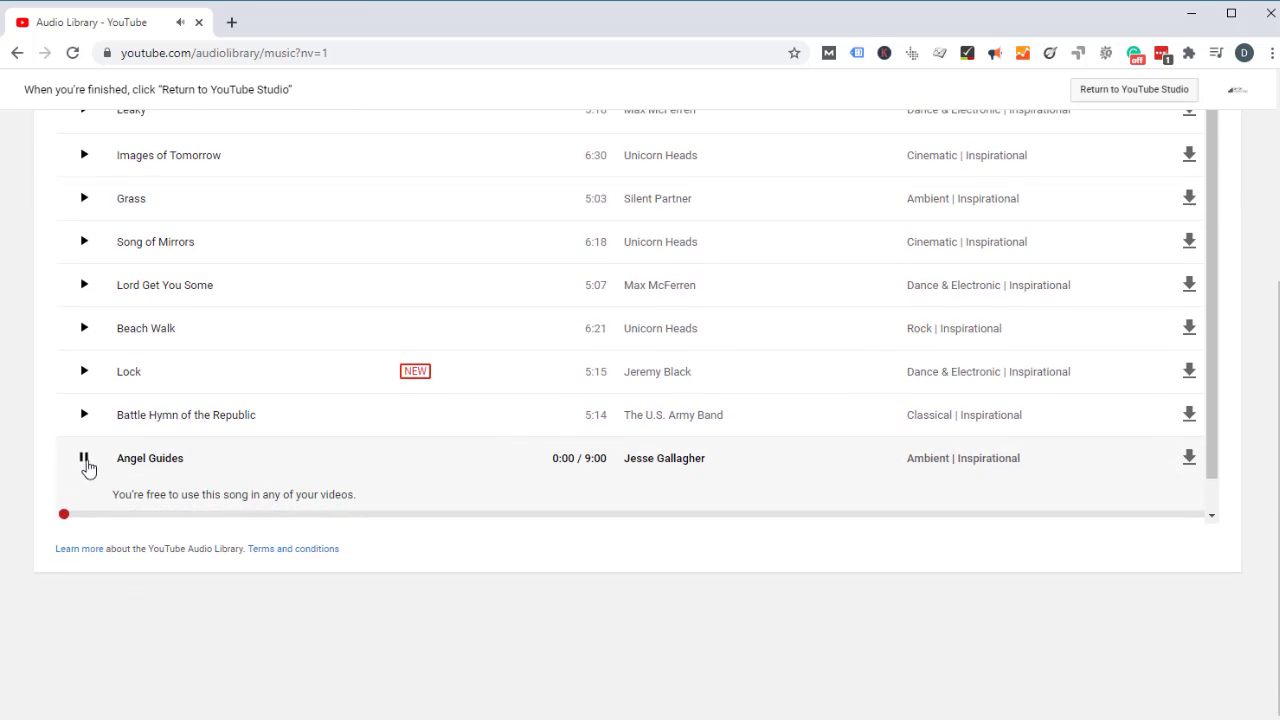
pyautogui.scroll(-1, 88, 494)
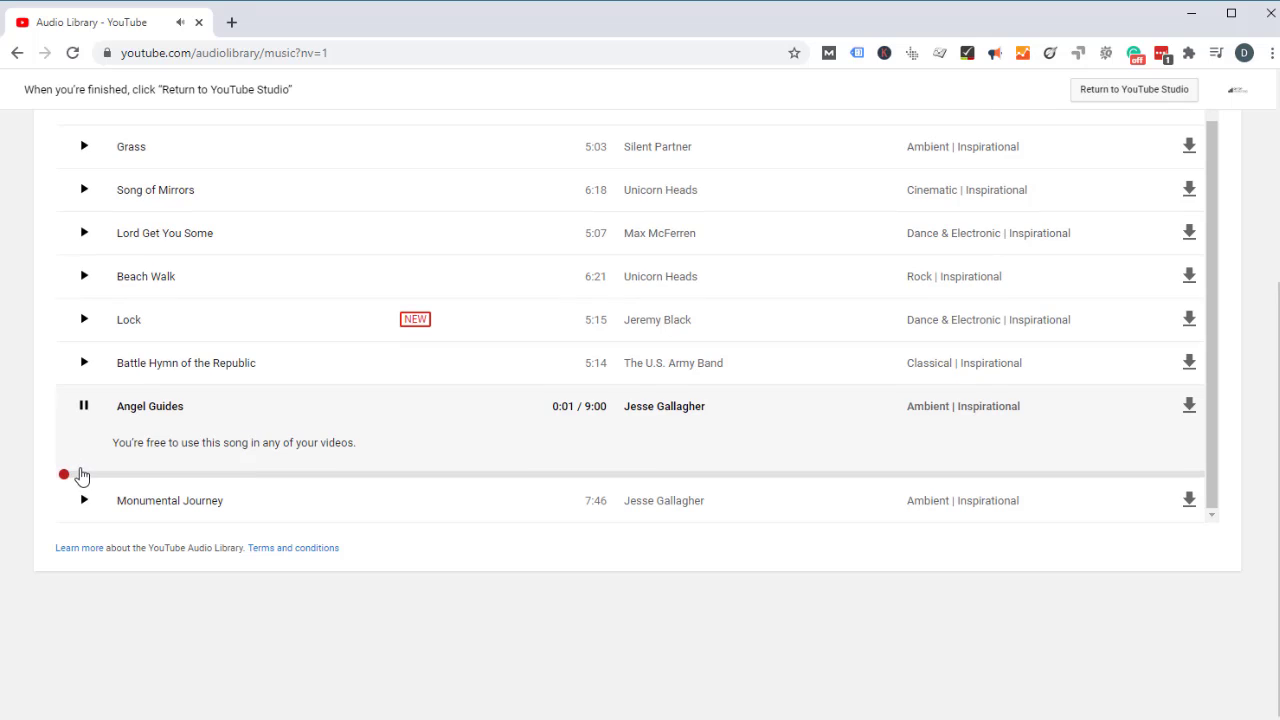
pyautogui.click(113, 476)
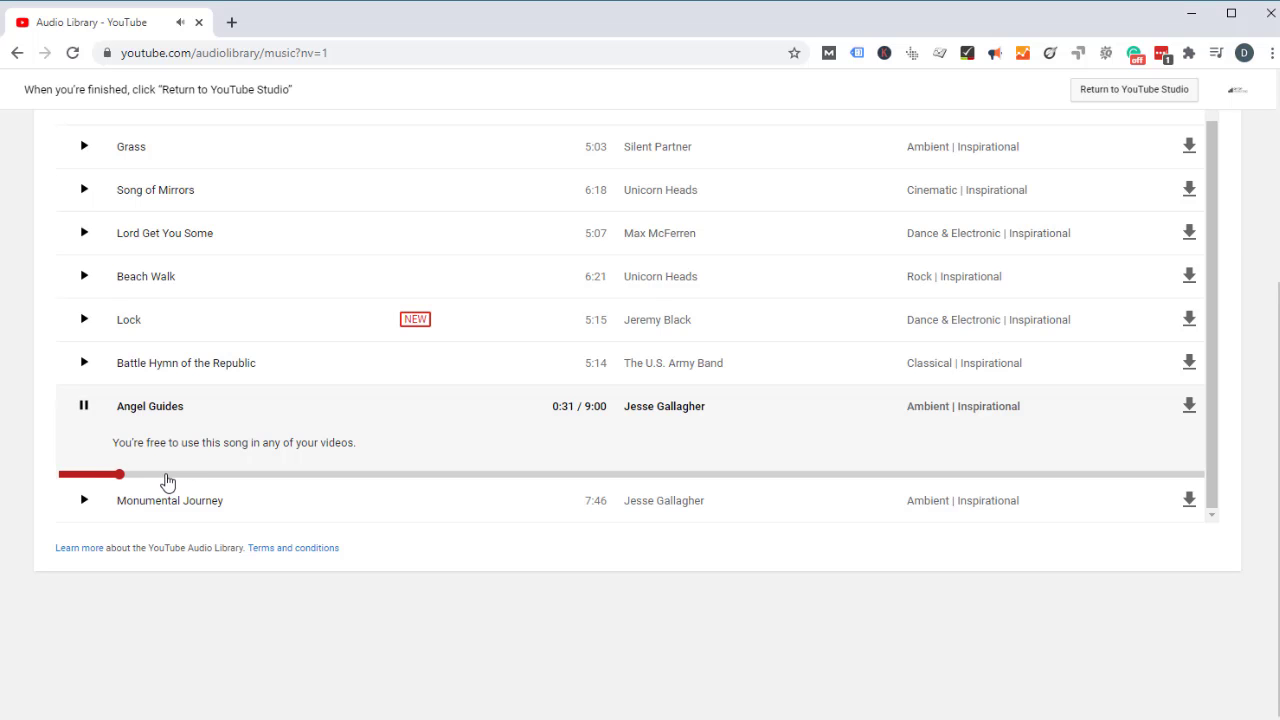
pyautogui.click(83, 409)
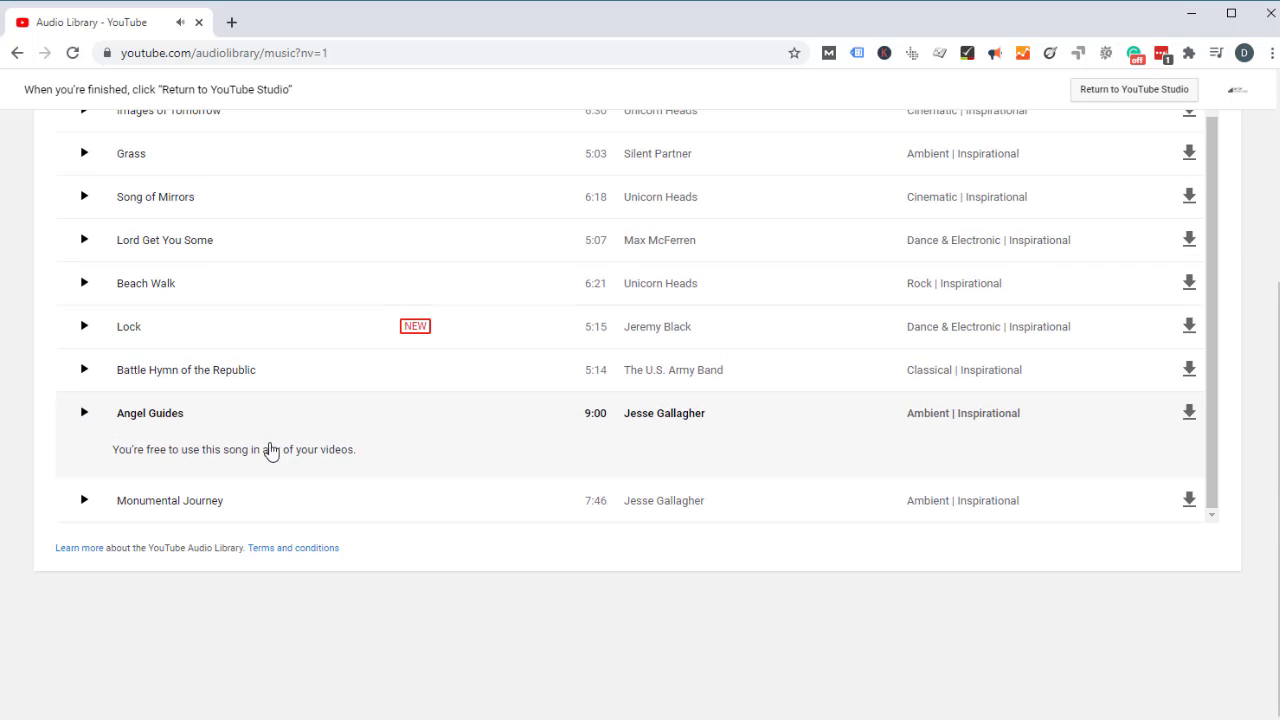
# - Play the Satya Yuga track again, download it as an MP3, and stop the playback
pyautogui.scroll(1, 270, 445)
pyautogui.scroll(2, 523, 380)
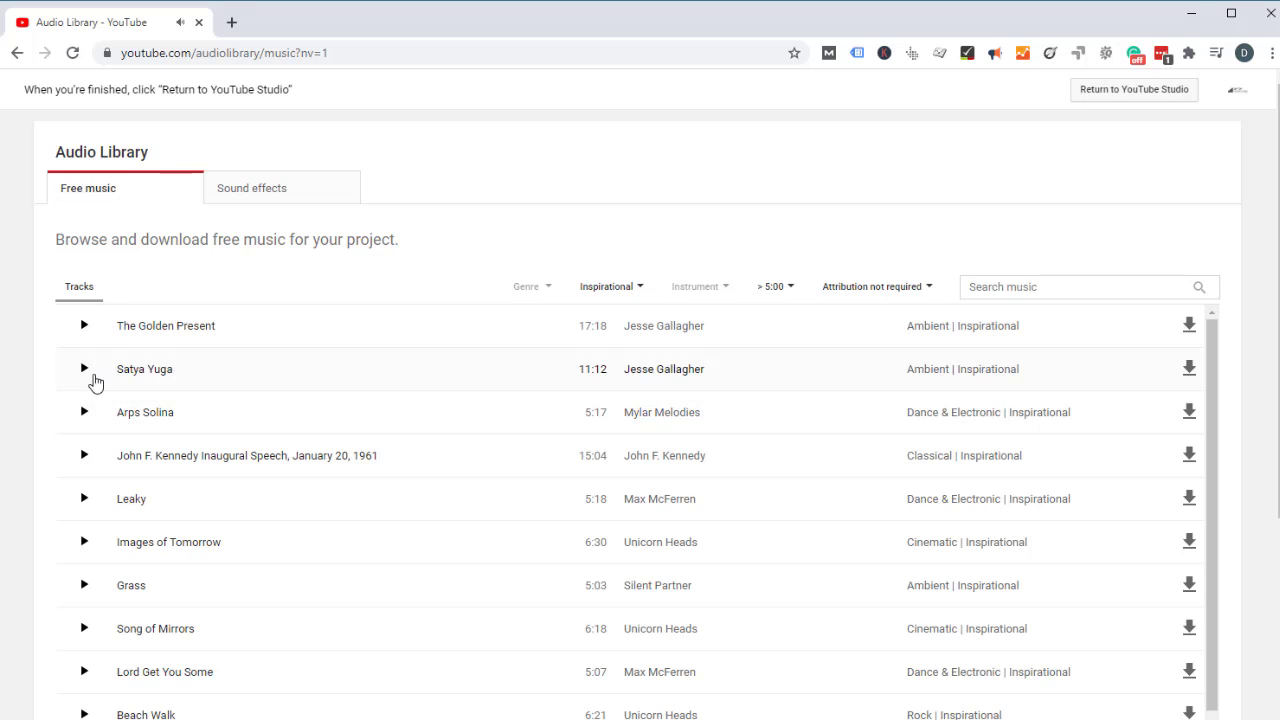
pyautogui.click(84, 369)
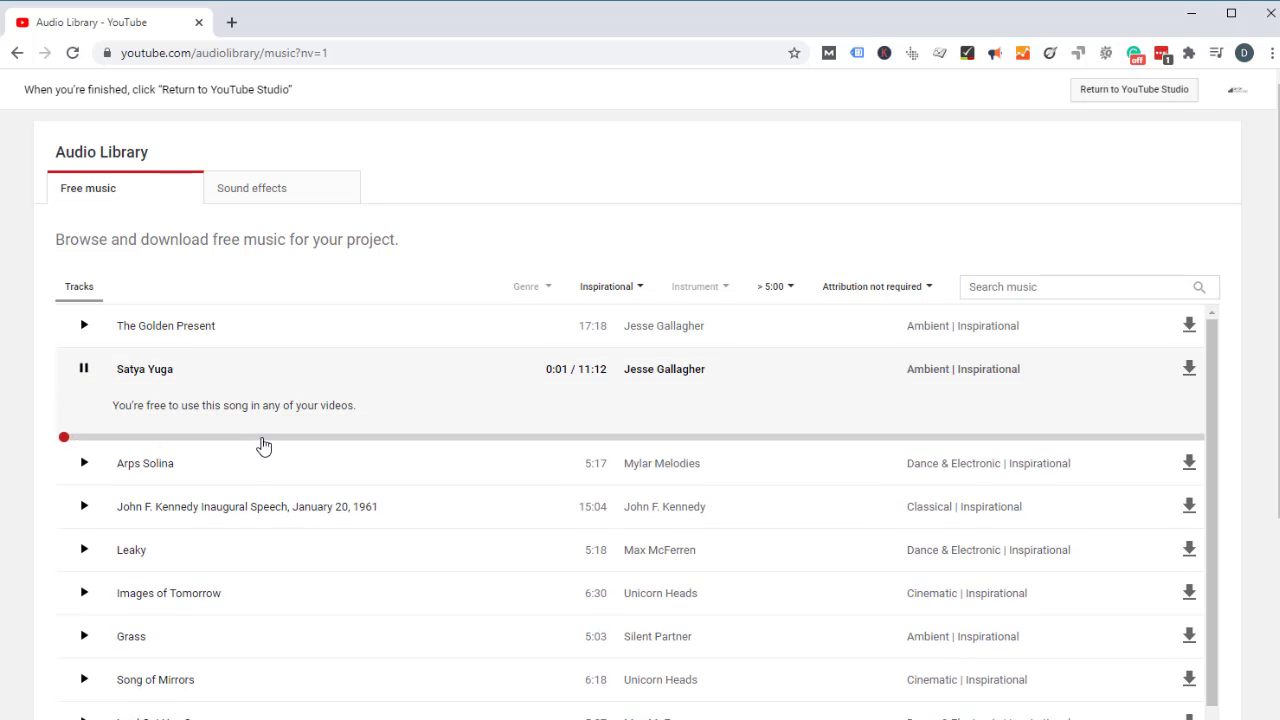
pyautogui.click(1189, 368)
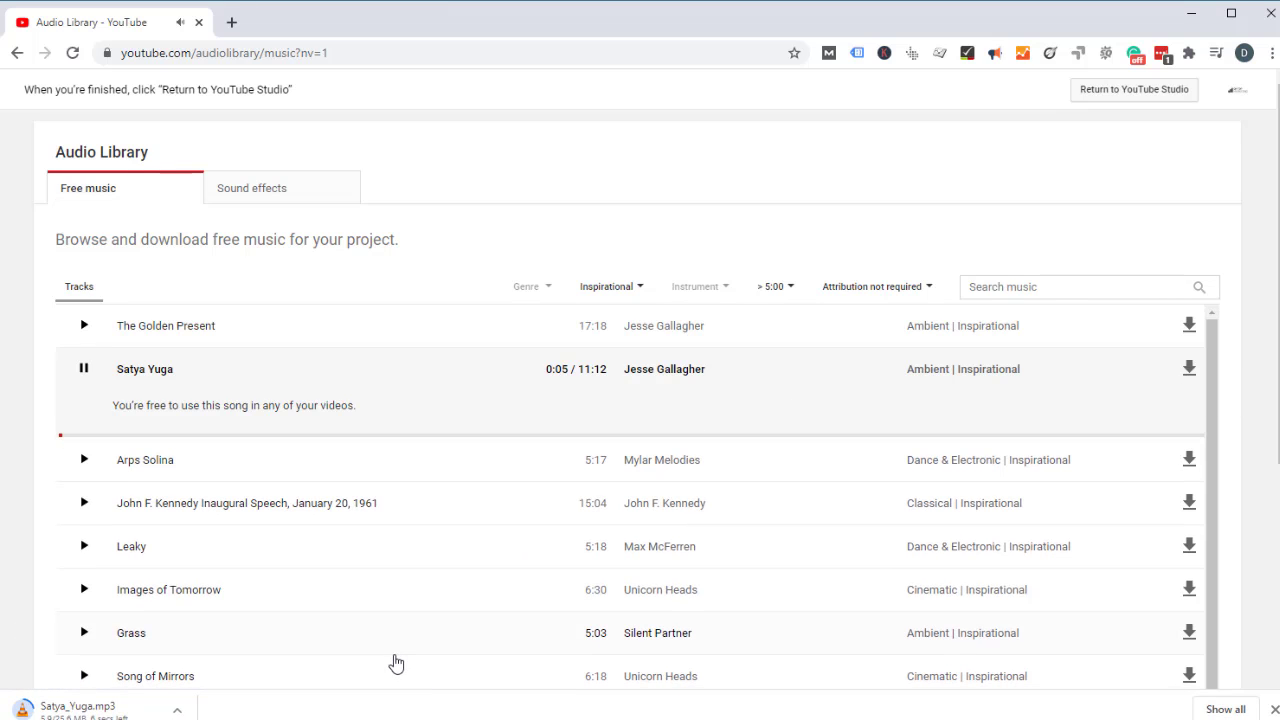
pyautogui.click(84, 370)
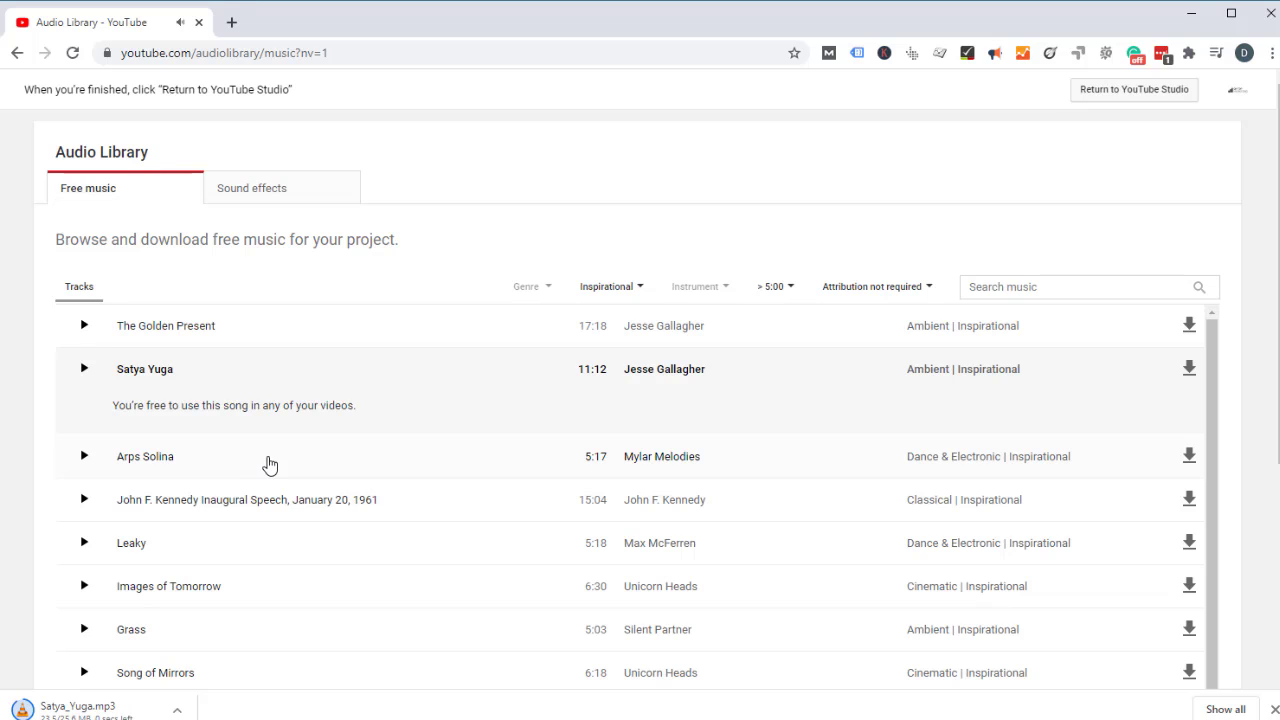
# - Bring Satya_Yuga.mp3 from the Downloads folder into the Camtasia project, placing it at the start of Track 1
pyautogui.hotkey('alt', 'Tab')
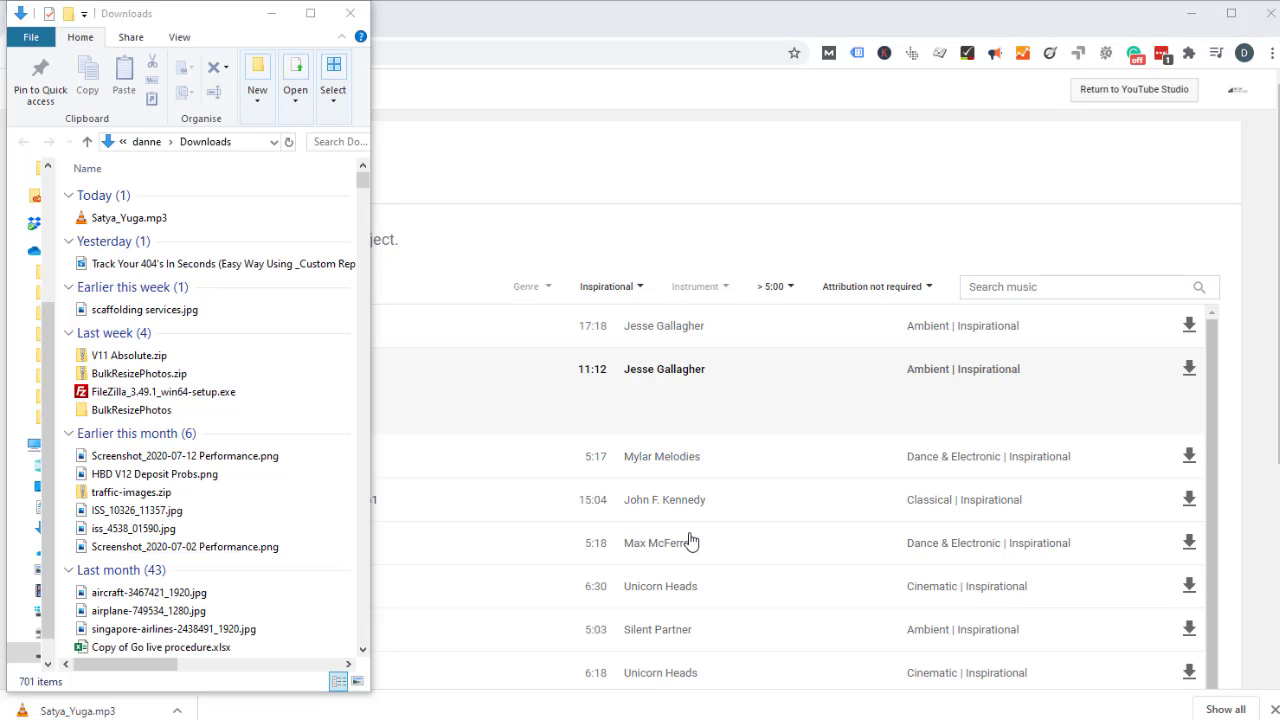
pyautogui.click(175, 220)
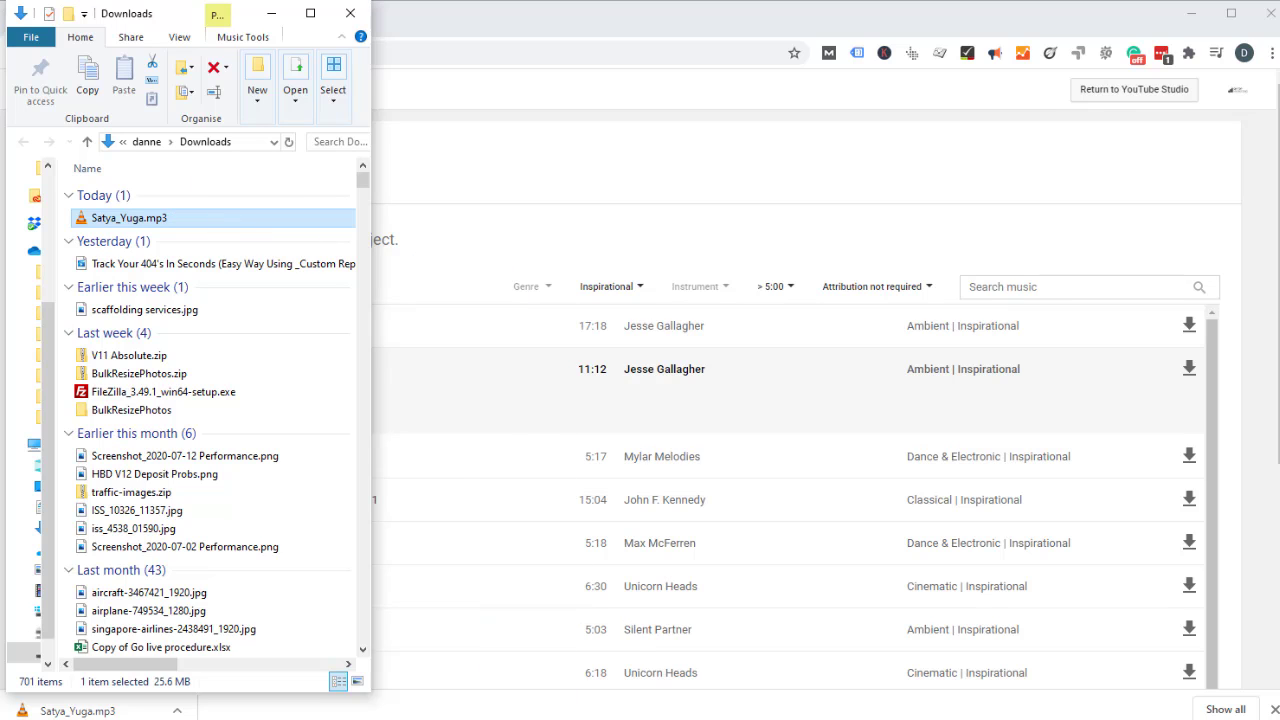
pyautogui.moveTo(175, 220); pyautogui.dragTo(385, 692)
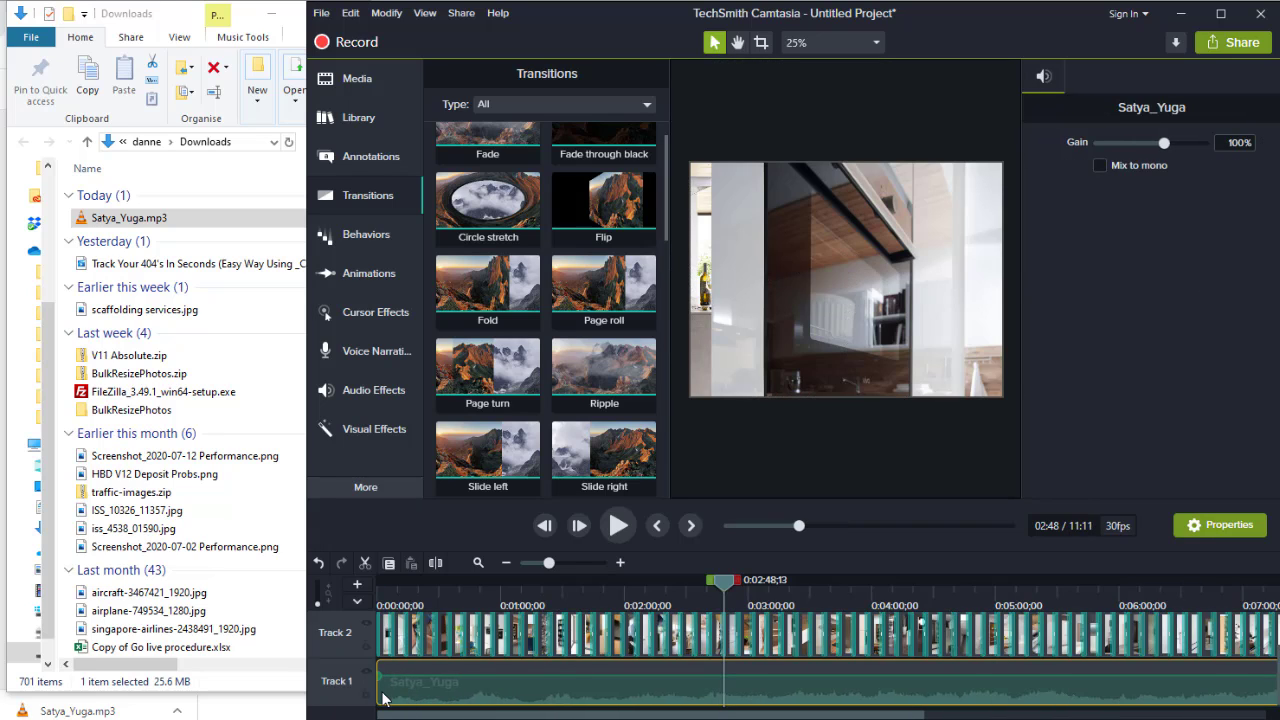
# - Play the opening seconds of the slideshow with its music from 0:00, then pause
pyautogui.click(619, 566)
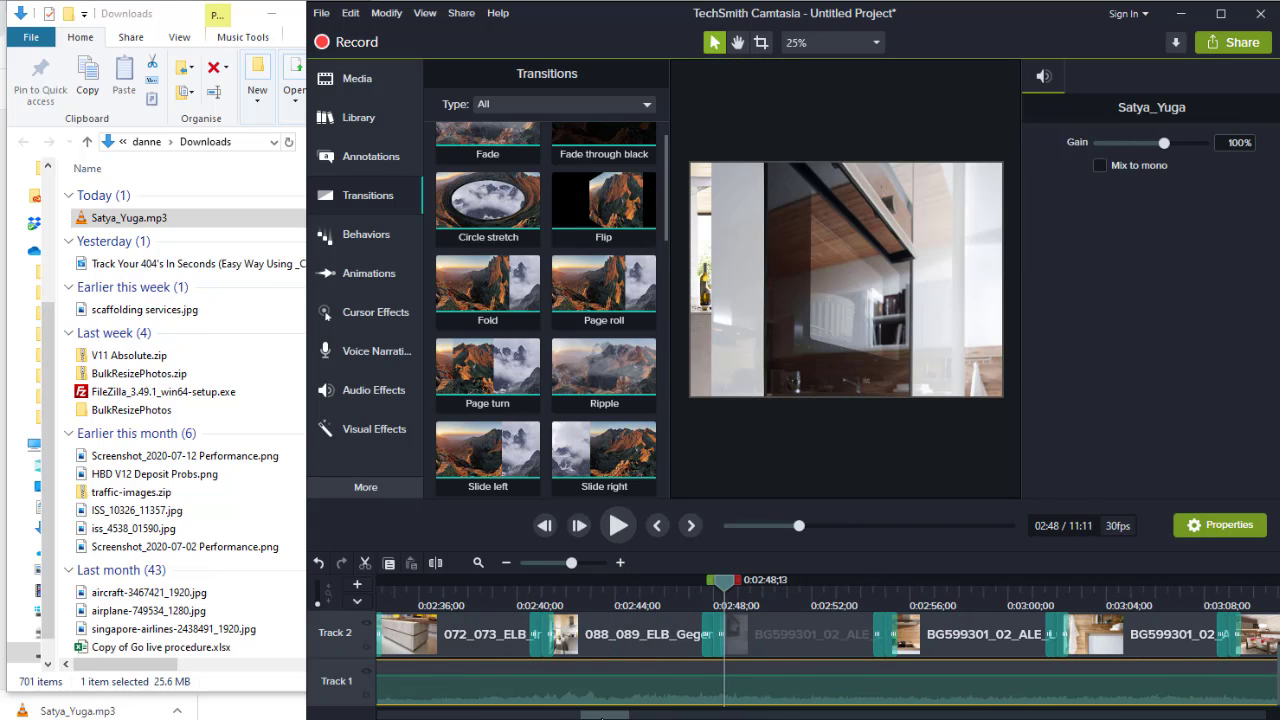
pyautogui.moveTo(660, 714); pyautogui.dragTo(408, 700)
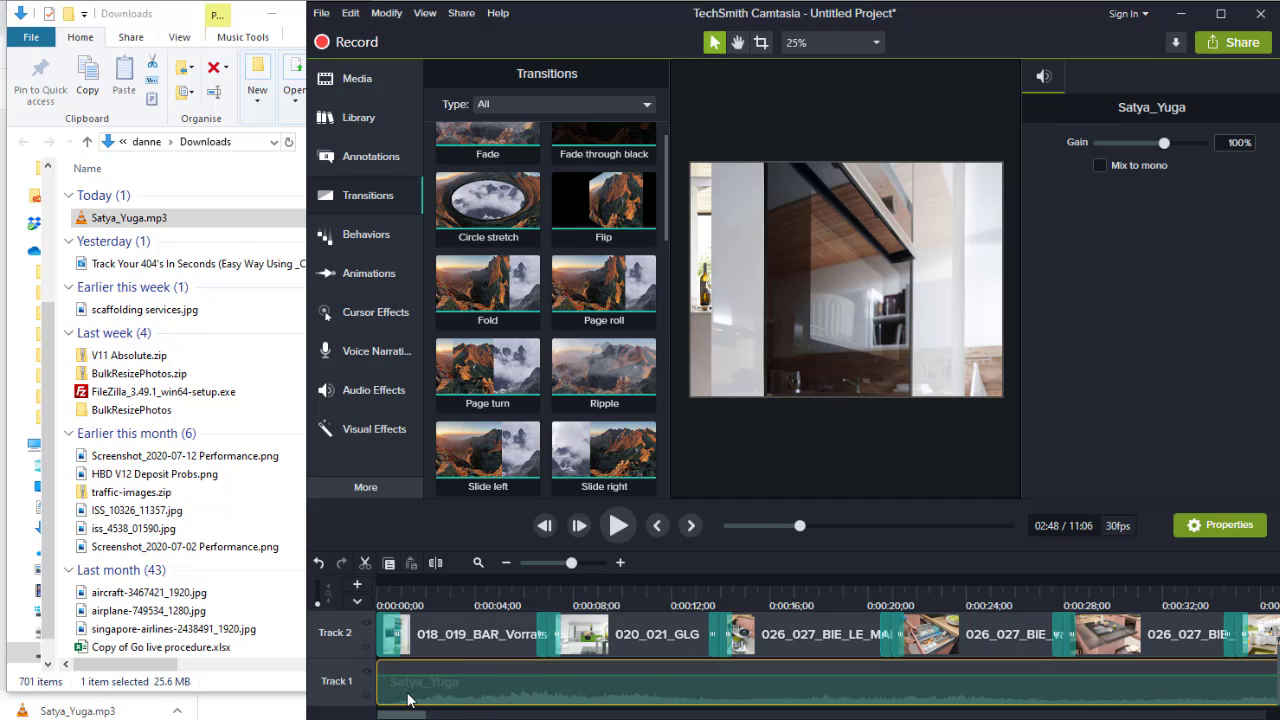
pyautogui.moveTo(396, 590); pyautogui.dragTo(339, 587)
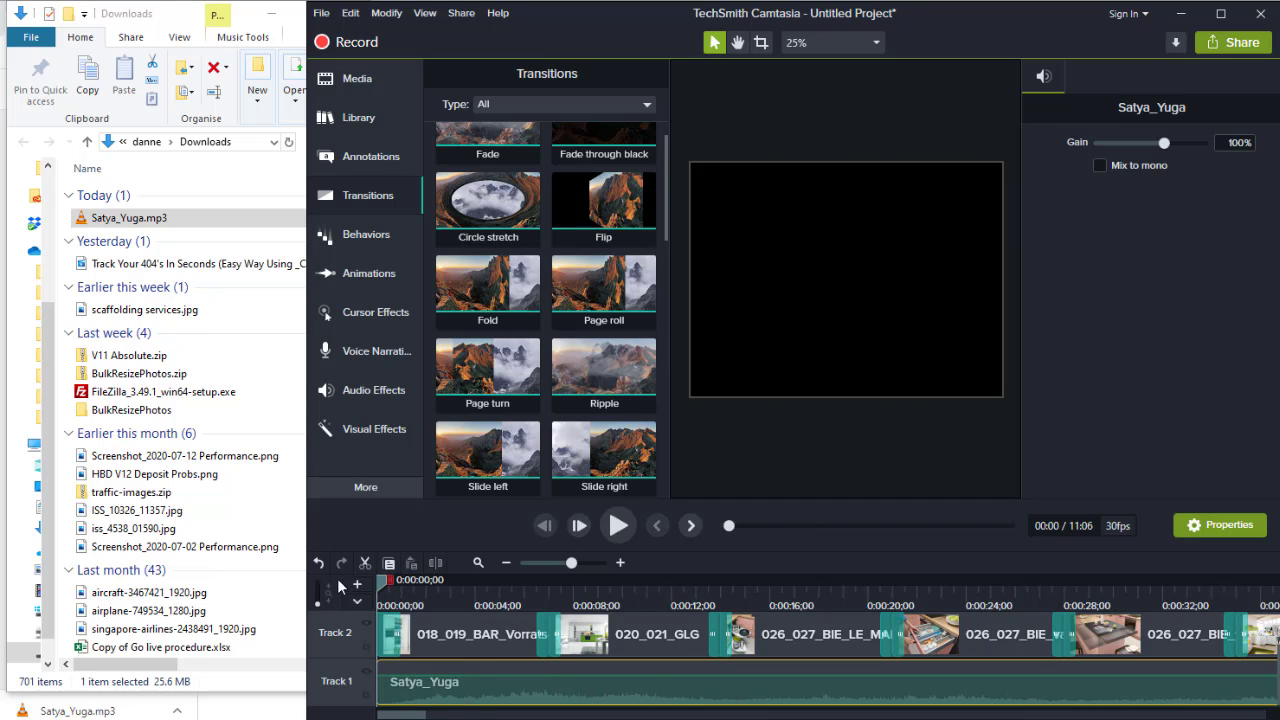
pyautogui.click(623, 527)
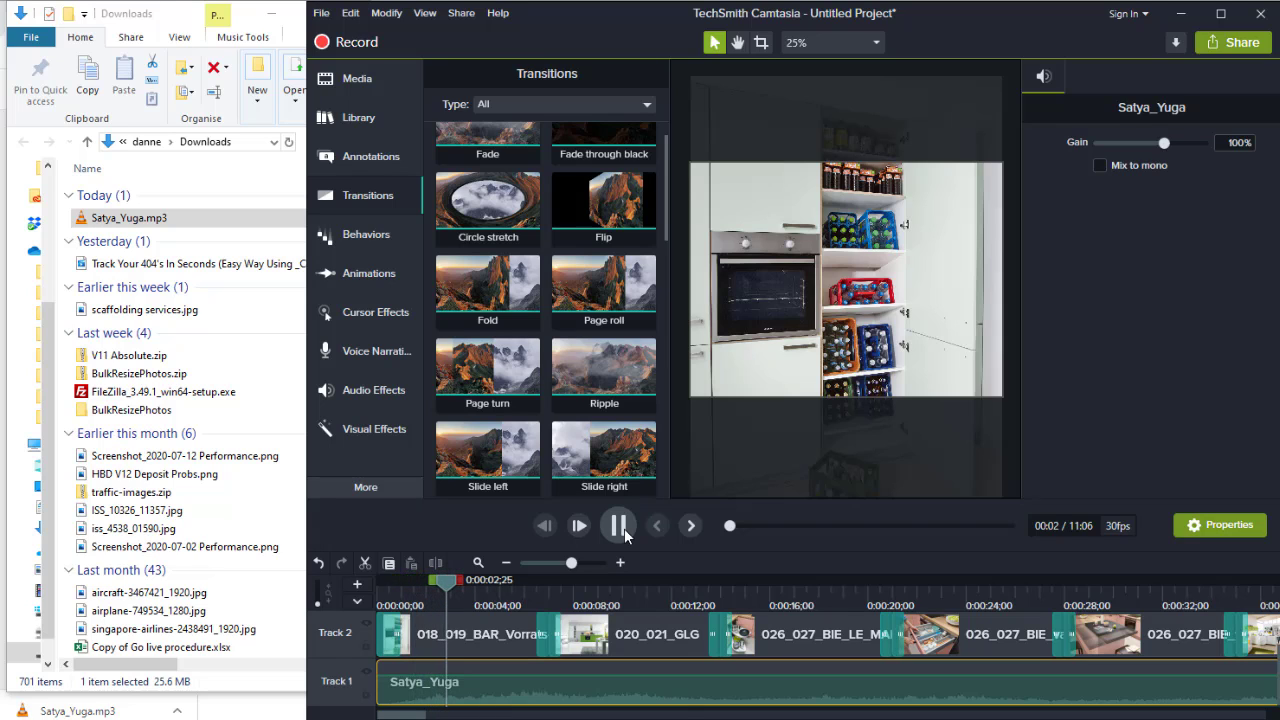
pyautogui.click(623, 535)
# - Delete the Slide left transition at the start of the first image on Track 2
pyautogui.moveTo(447, 590); pyautogui.dragTo(410, 592)
pyautogui.click(395, 637)
pyautogui.click(397, 638)
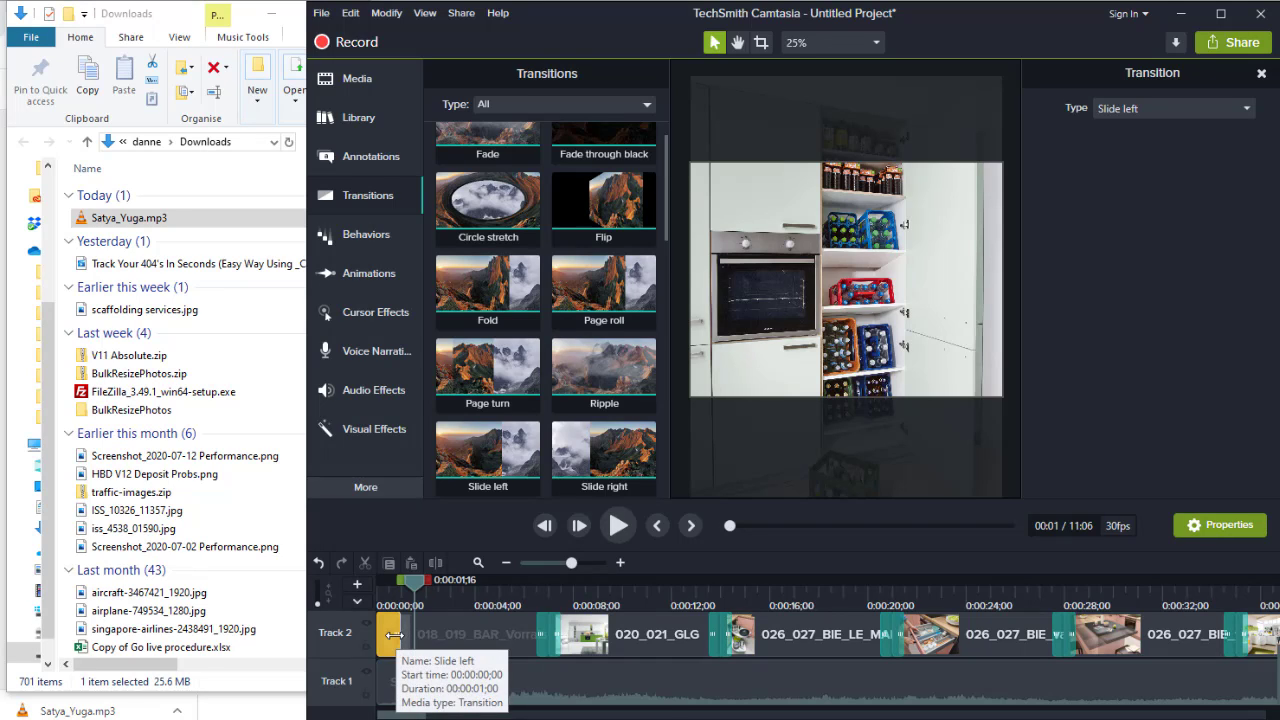
pyautogui.press('Delete')
# - Preview the slideshow from the beginning through the transition to the second image, then pause
pyautogui.moveTo(413, 585); pyautogui.dragTo(352, 587)
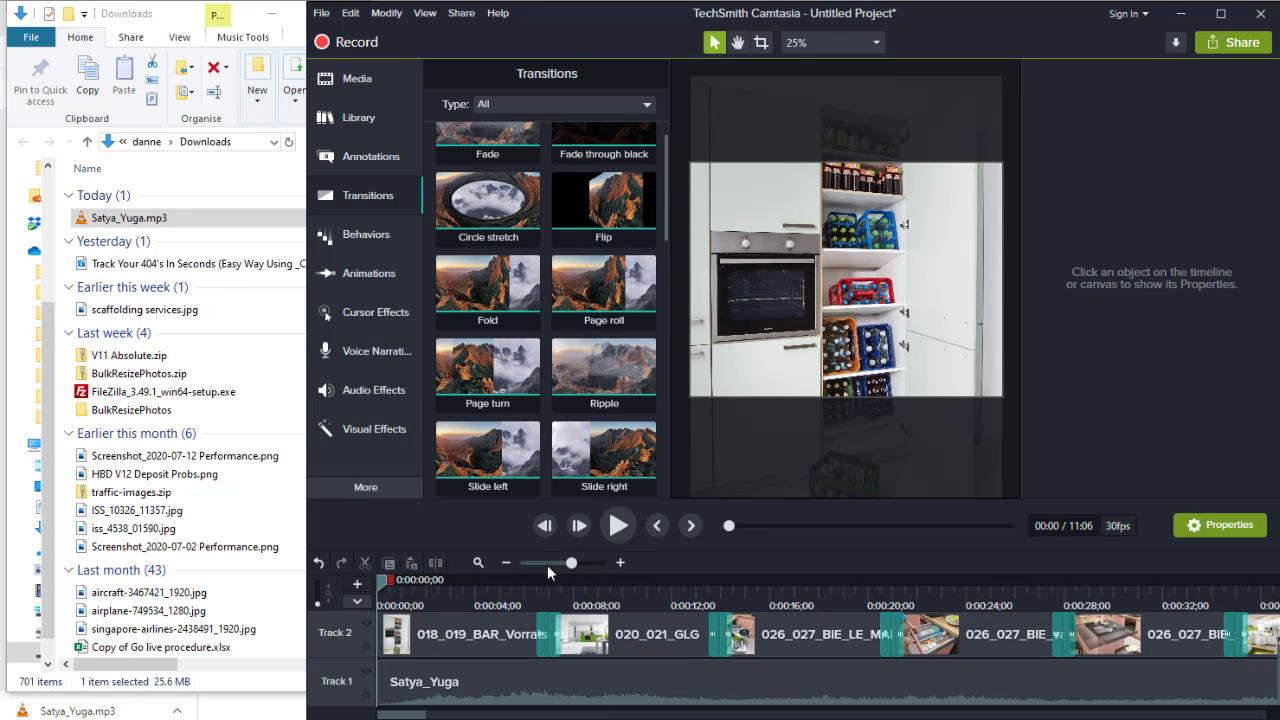
pyautogui.click(618, 526)
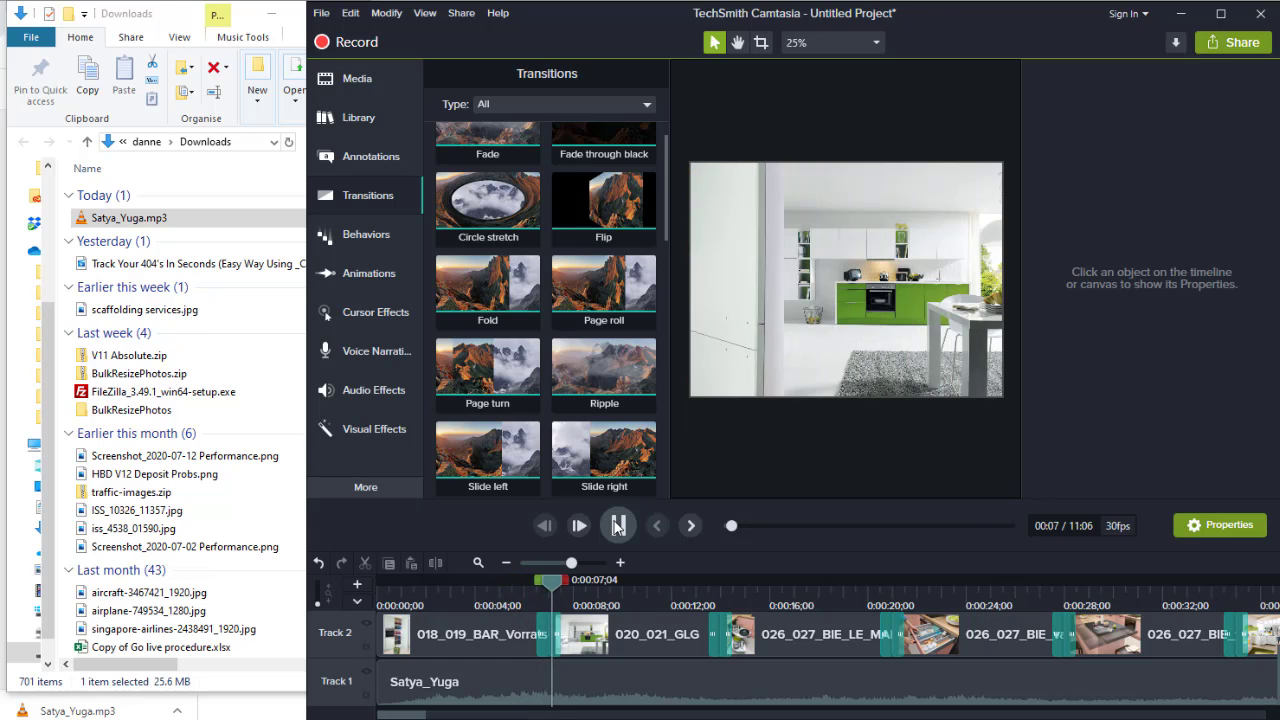
pyautogui.click(618, 526)
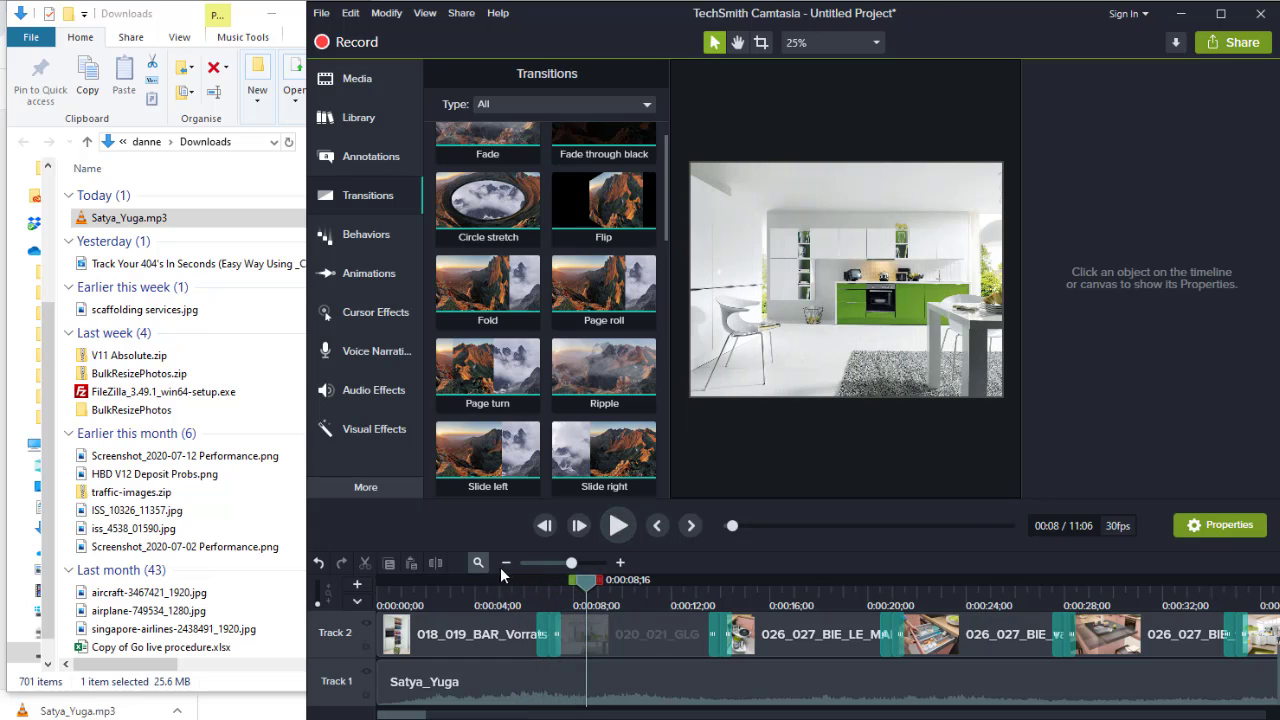
# - Trim the end of the Satya_Yuga clip on Track 1 to line up with the last image on Track 2
pyautogui.click(505, 563)
pyautogui.click(505, 563)
pyautogui.click(505, 563)
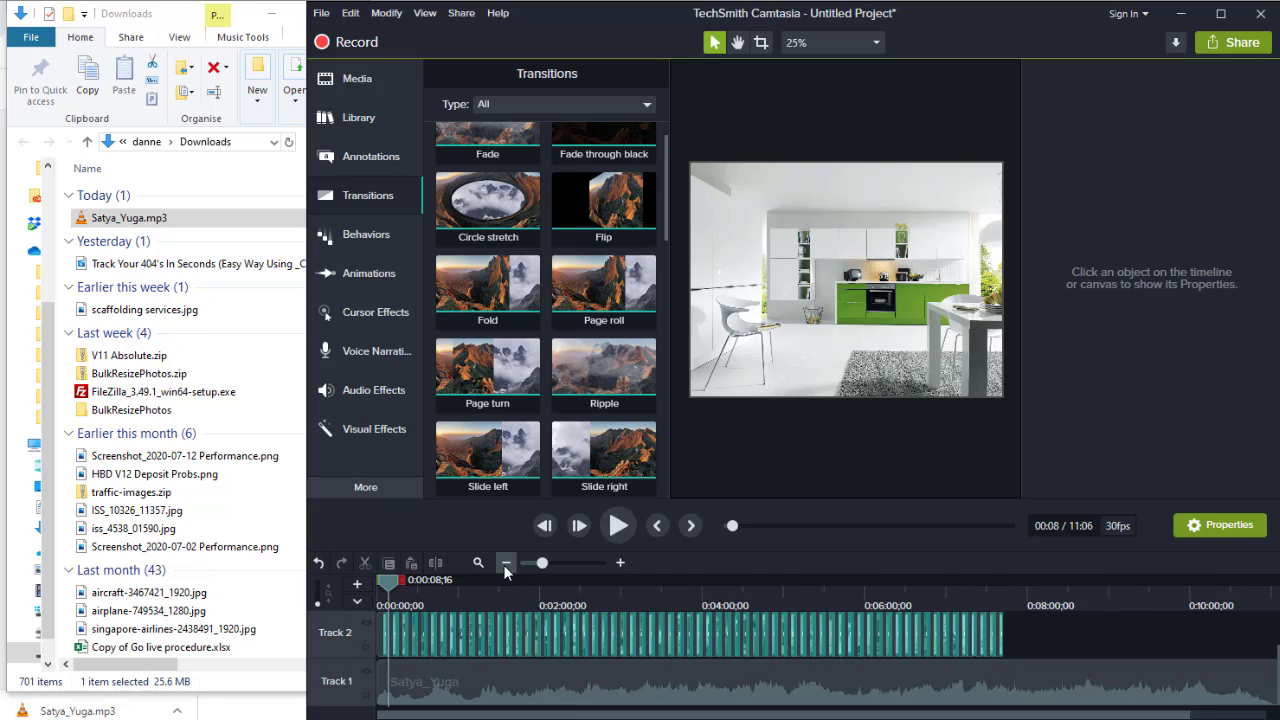
pyautogui.click(503, 564)
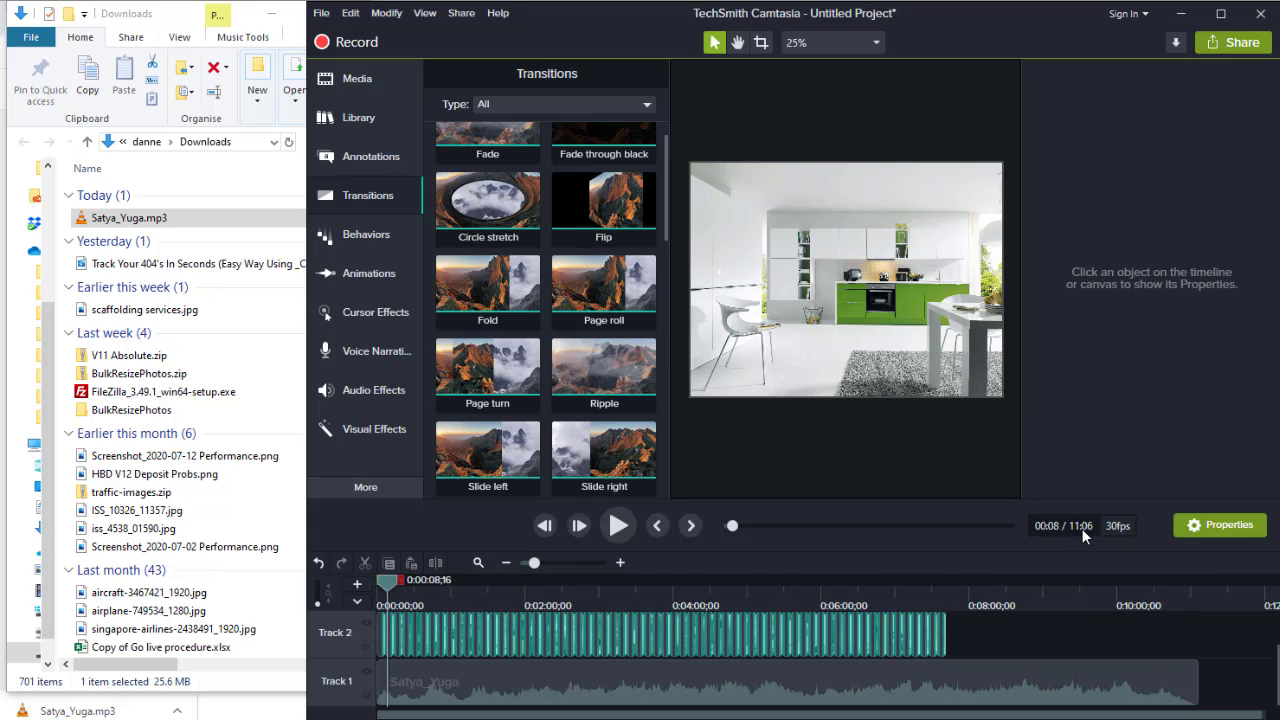
pyautogui.moveTo(987, 600); pyautogui.dragTo(1220, 592)
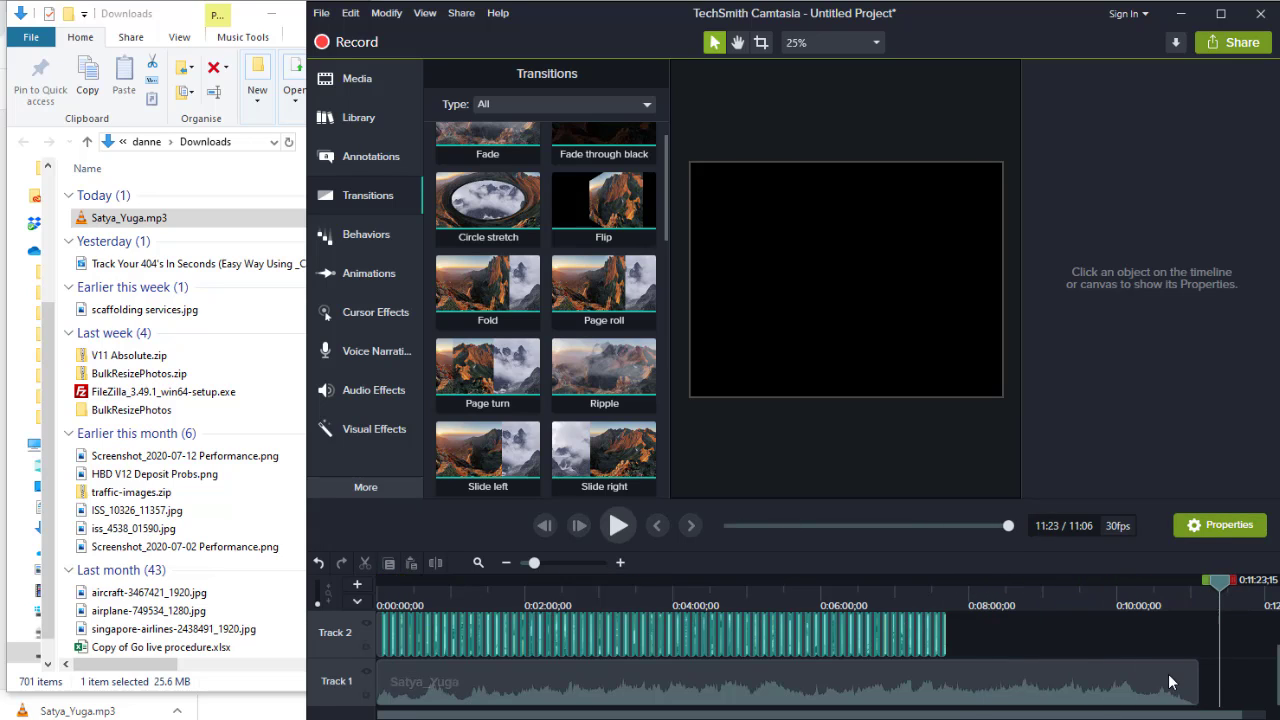
pyautogui.click(1196, 681)
pyautogui.moveTo(1145, 682); pyautogui.dragTo(945, 682)
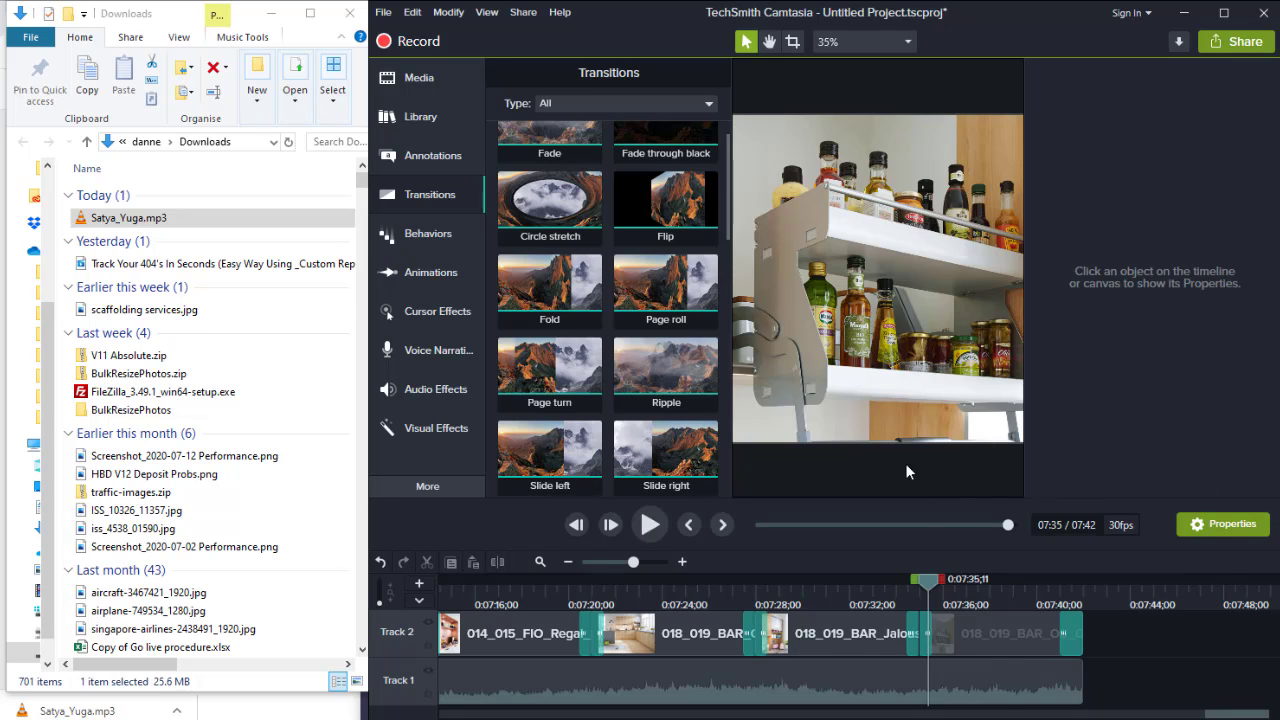
# - Add Simple Bright Outro 3 from the library's Outros directly after the last image on Track 2, and show its text in the preview
pyautogui.click(420, 116)
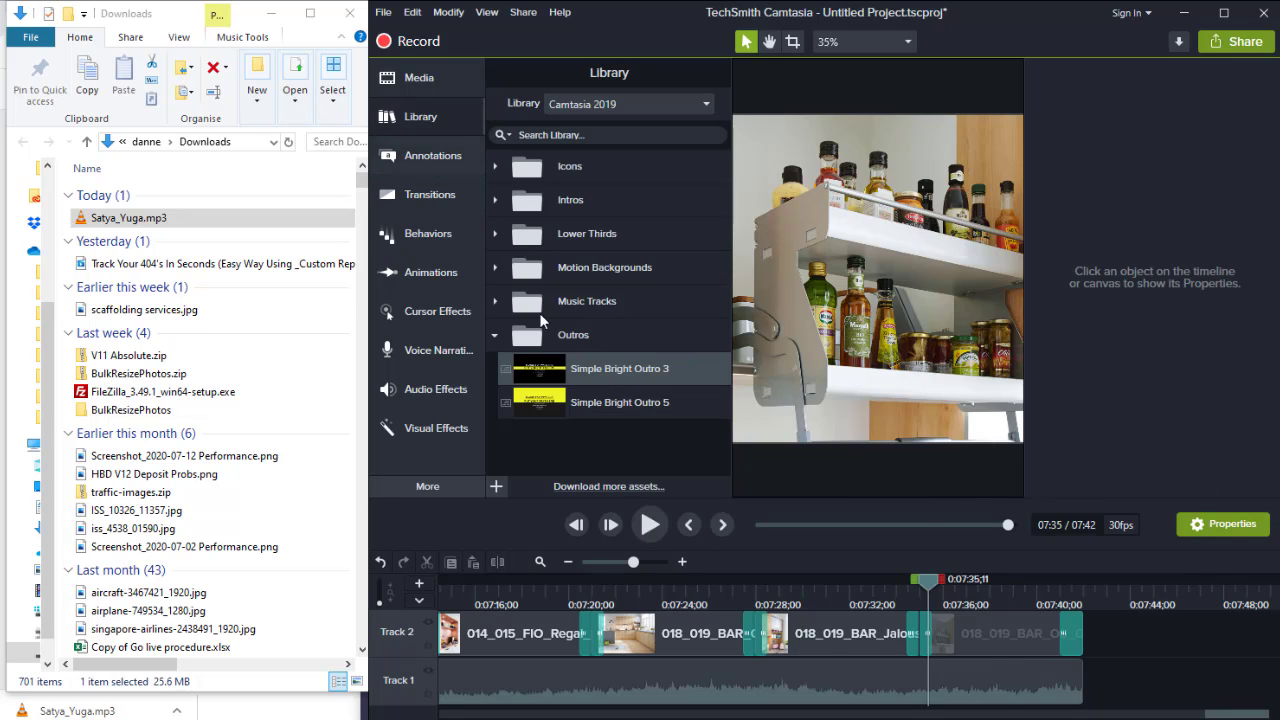
pyautogui.click(496, 336)
pyautogui.click(496, 336)
pyautogui.moveTo(767, 389); pyautogui.dragTo(1116, 643)
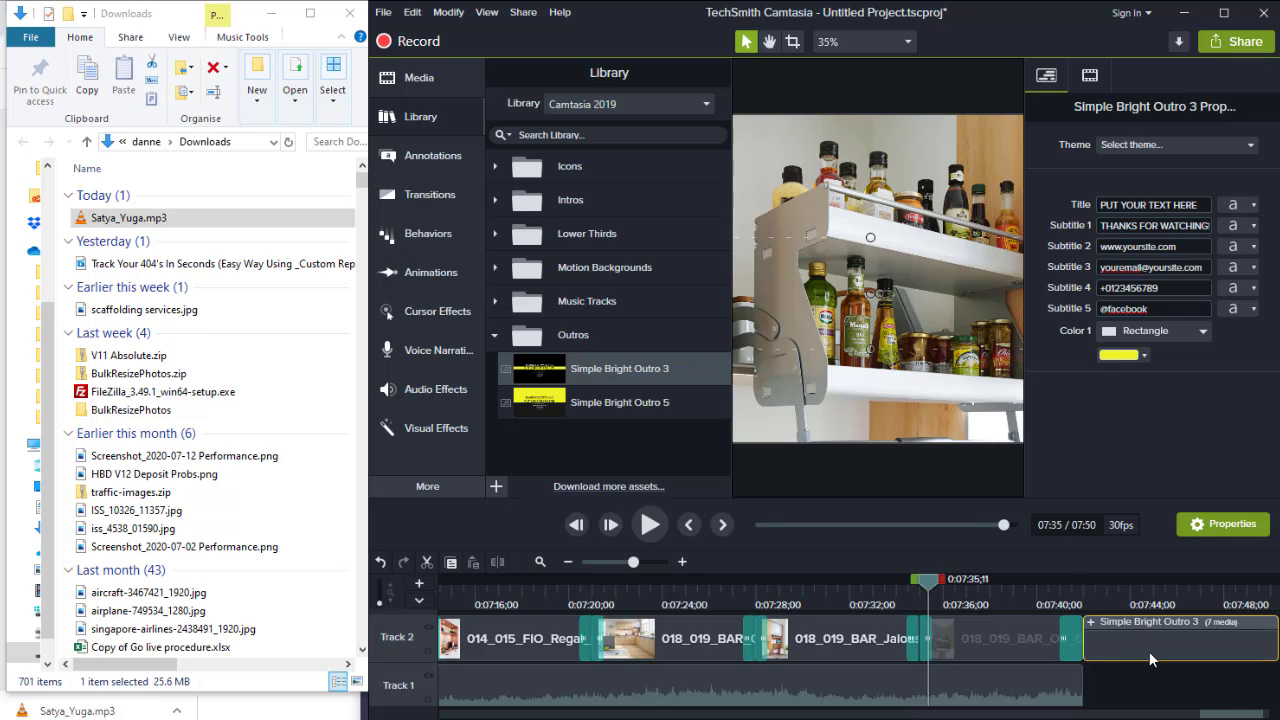
pyautogui.click(1105, 593)
pyautogui.moveTo(1109, 583); pyautogui.dragTo(1131, 577)
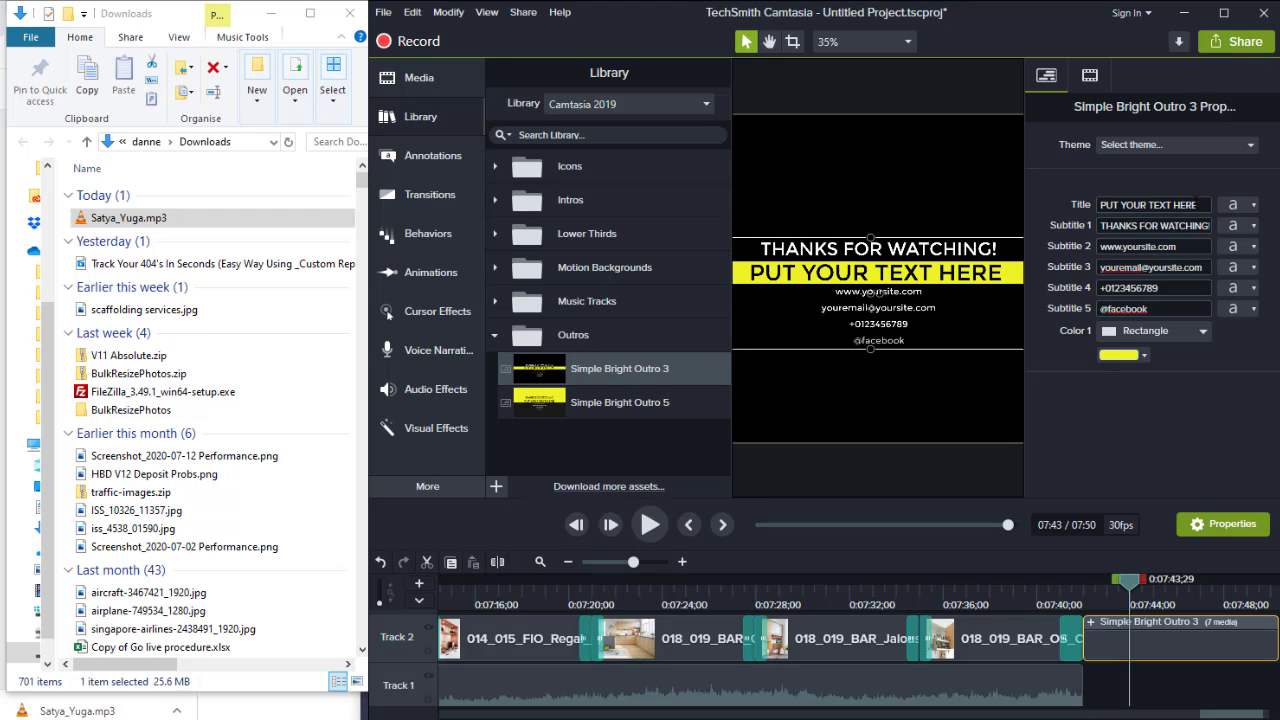
# - Set the outro's Subtitle 1 to "Want To See More Kitchens?"
pyautogui.click(1150, 204)
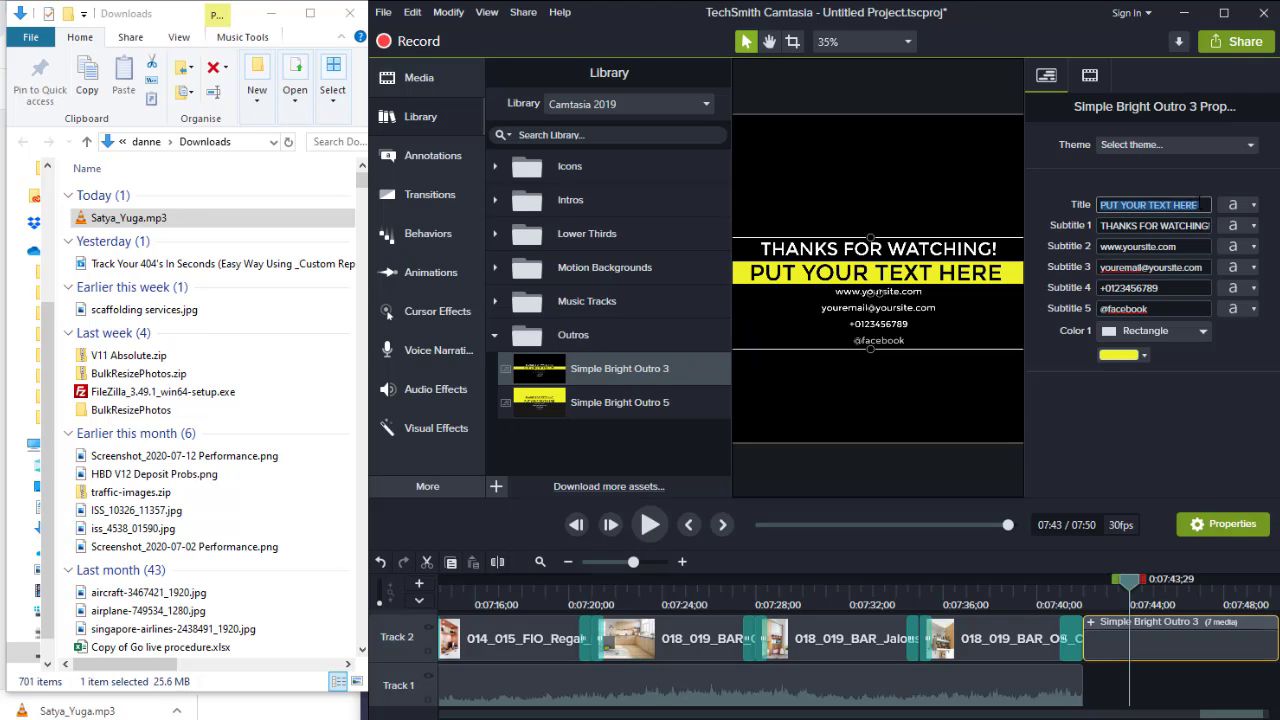
pyautogui.click(1155, 226)
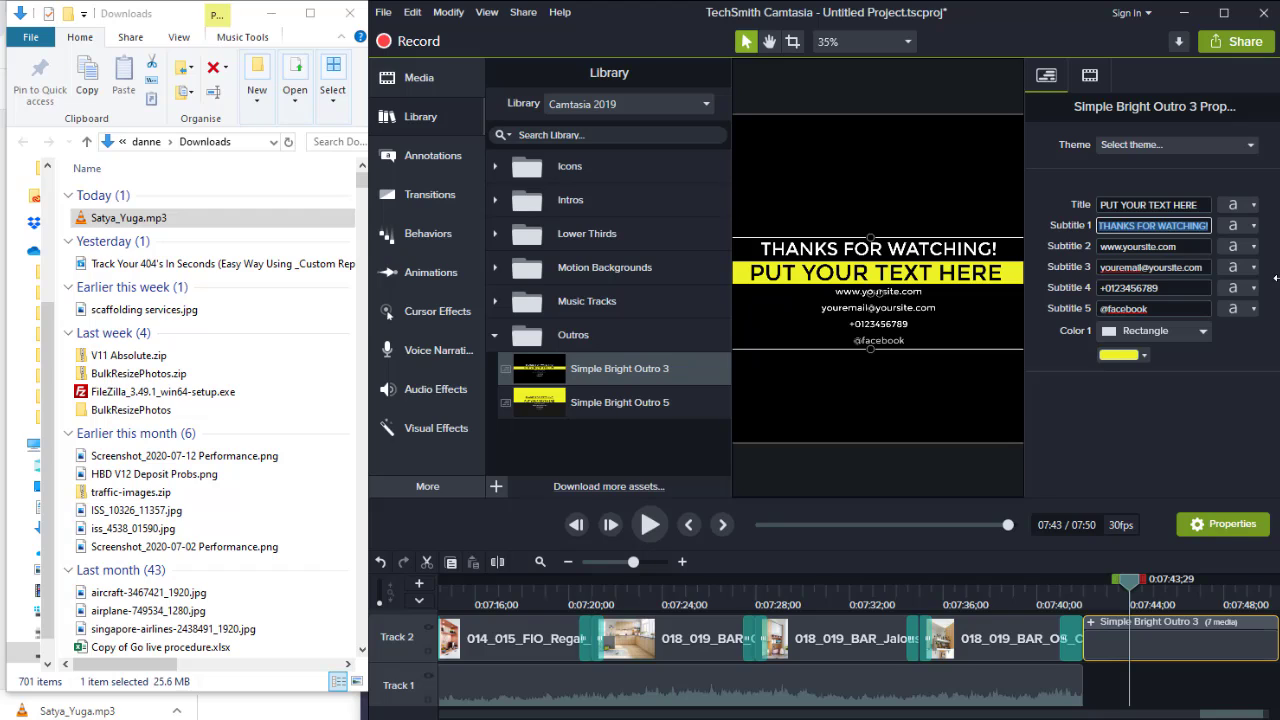
pyautogui.write('Want to S')
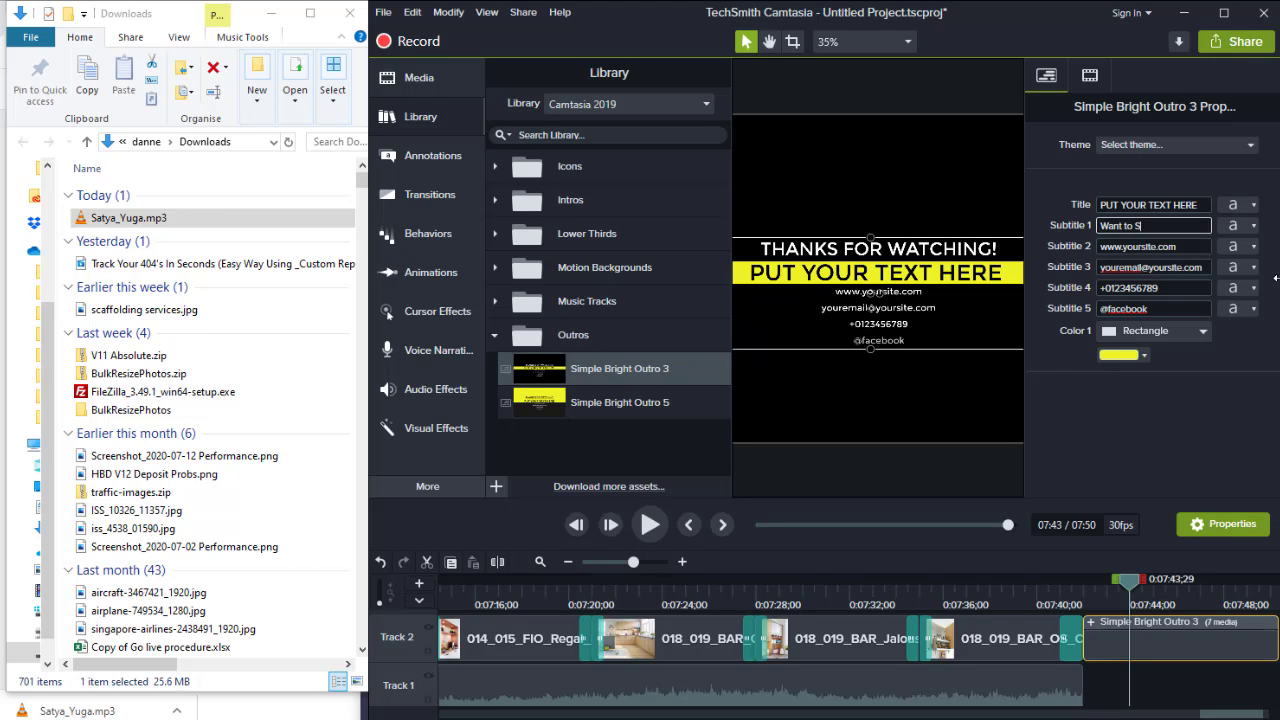
pyautogui.press('BackSpace')
pyautogui.write('To See More Kitchens?')
# - Set the outro's Title to "Visit website.com"
pyautogui.hotkey('shift', 'Tab')
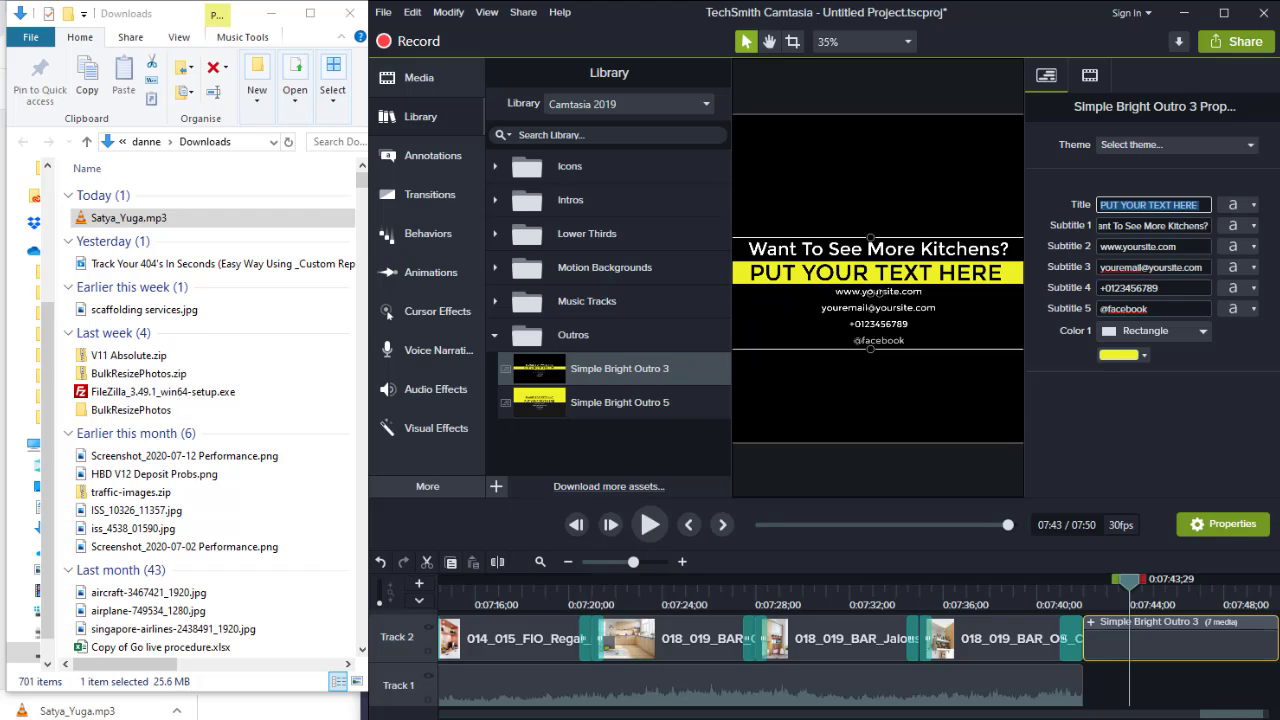
pyautogui.press('BackSpace')
pyautogui.write('V')
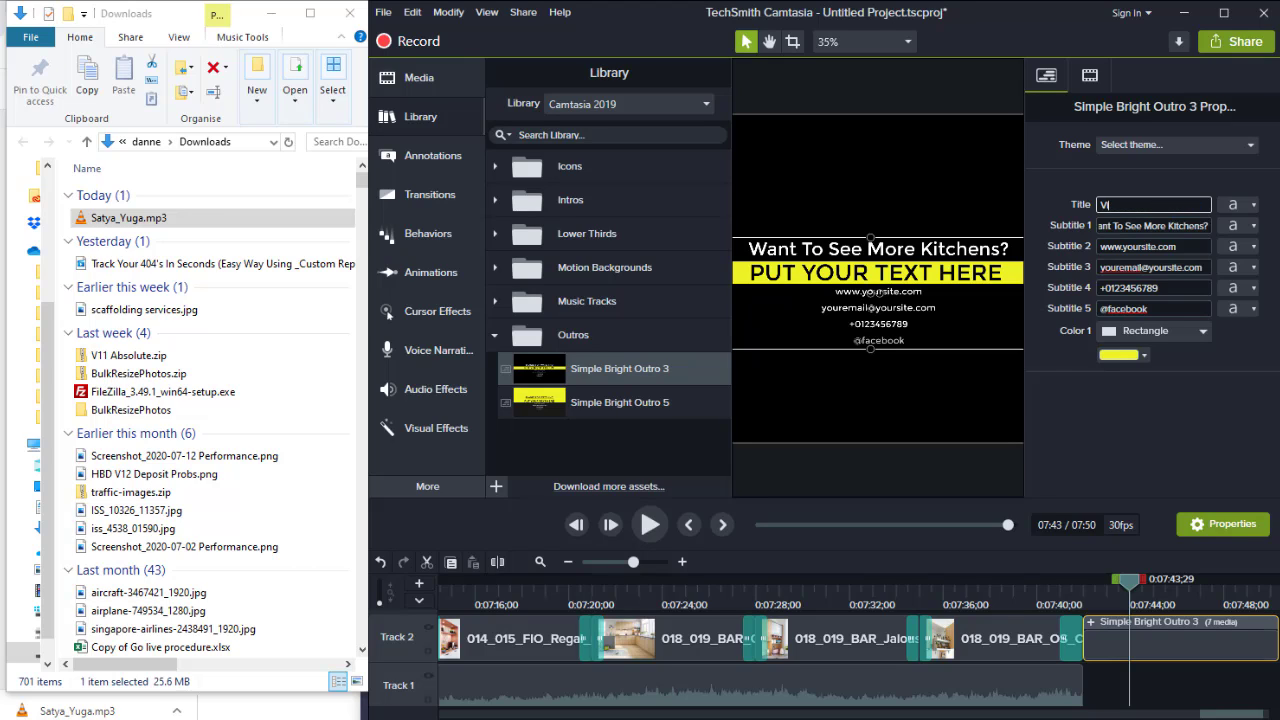
pyautogui.write('isit website.com')
# - Clear the placeholder website and e-mail texts from the outro's Subtitle 2 and Subtitle 3
pyautogui.click(1124, 246)
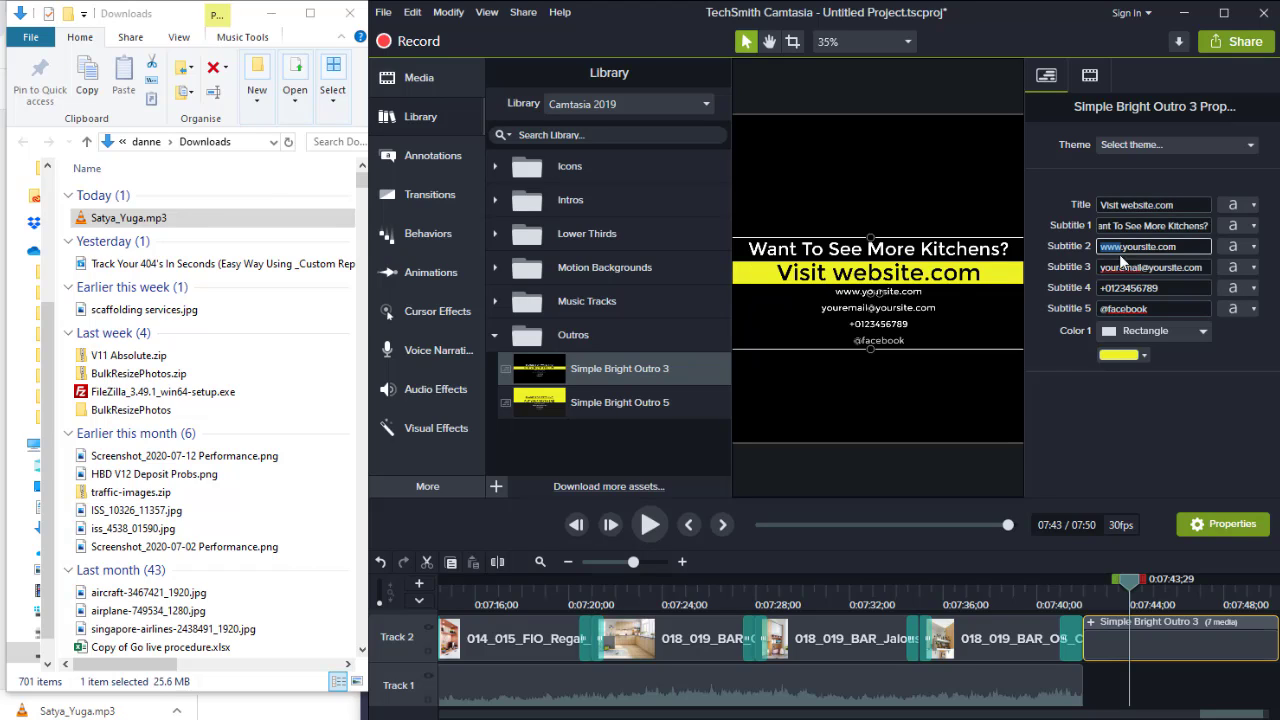
pyautogui.doubleClick(1167, 246)
pyautogui.click(1182, 246)
pyautogui.hotkey('ctrl', 'a')
pyautogui.press('BackSpace')
pyautogui.click(1207, 266)
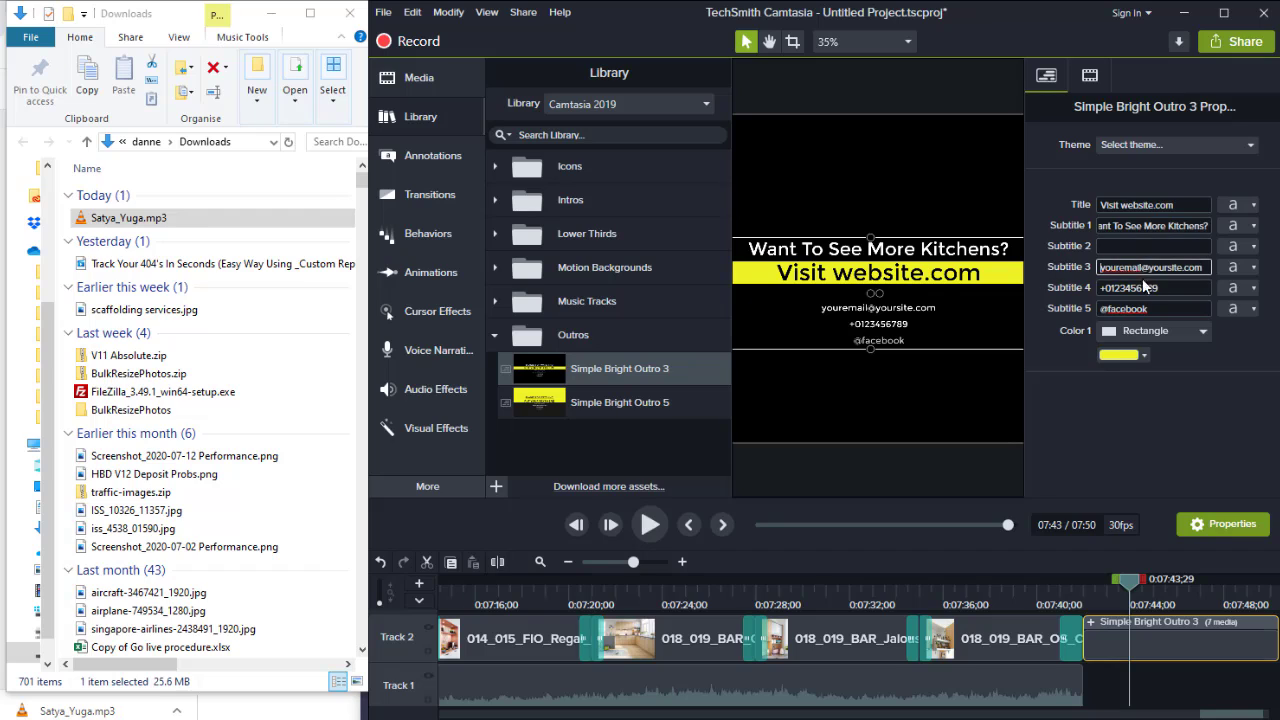
pyautogui.moveTo(1142, 276); pyautogui.dragTo(1186, 276)
pyautogui.press('BackSpace')
pyautogui.press('BackSpace')
pyautogui.press('BackSpace')
pyautogui.press('BackSpace')
pyautogui.press('BackSpace')
pyautogui.press('BackSpace')
pyautogui.press('BackSpace')
pyautogui.press('BackSpace')
pyautogui.press('BackSpace')
pyautogui.press('BackSpace')
pyautogui.press('BackSpace')
pyautogui.press('BackSpace')
pyautogui.press('BackSpace')
pyautogui.press('BackSpace')
# - Clear the placeholder phone number and Facebook handle from the outro's Subtitle 4 and Subtitle 5
pyautogui.doubleClick(1166, 288)
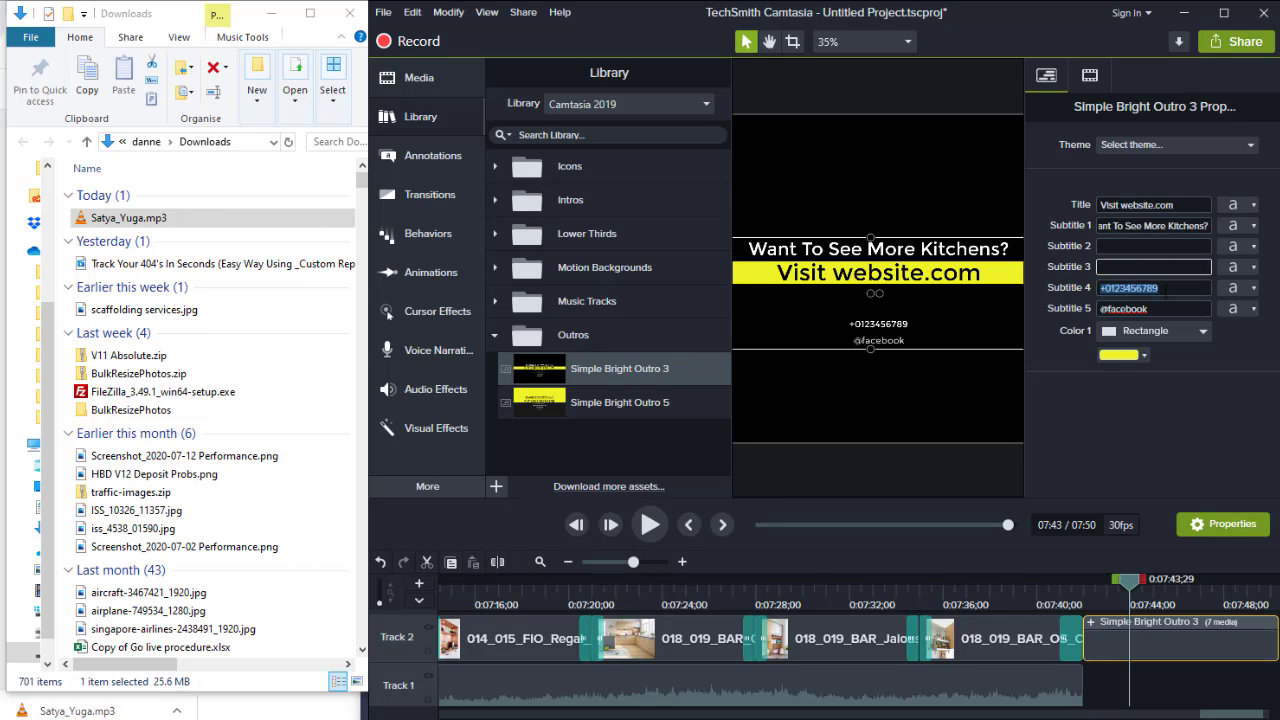
pyautogui.press('BackSpace')
pyautogui.press('Tab')
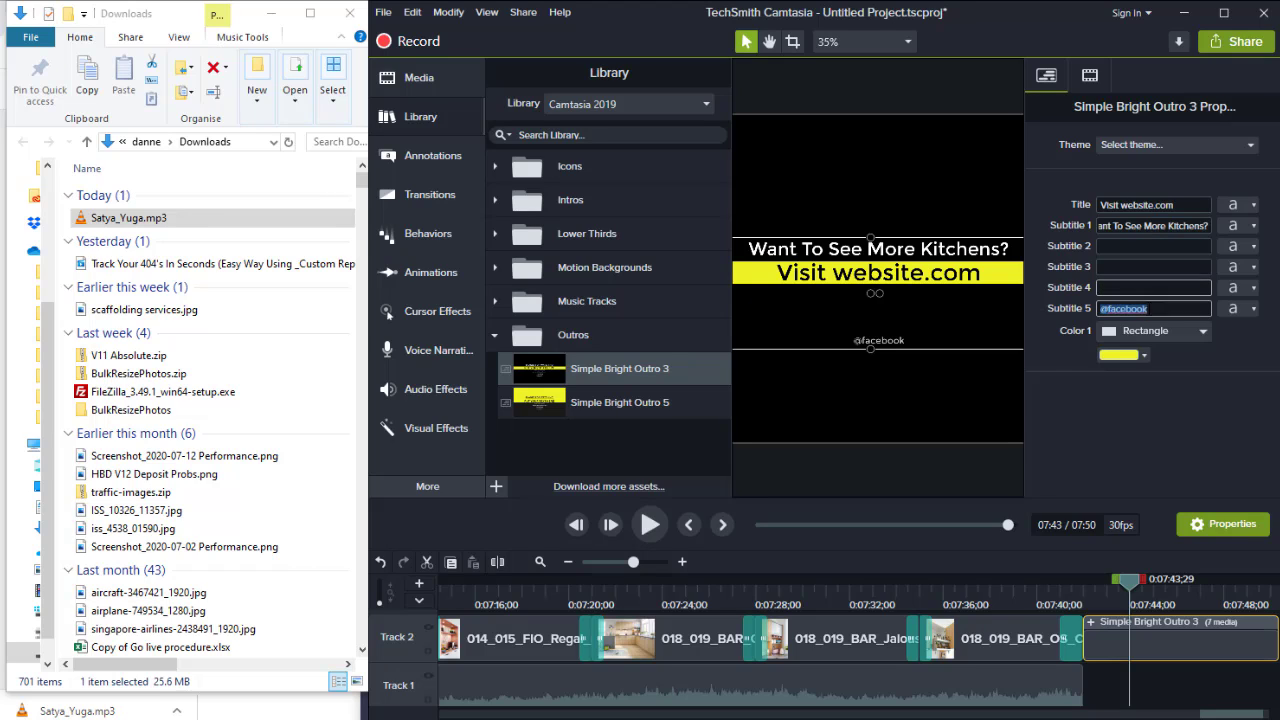
pyautogui.press('BackSpace')
# - Set the outro's Subtitle 2 to "Link In Description"
pyautogui.click(1146, 250)
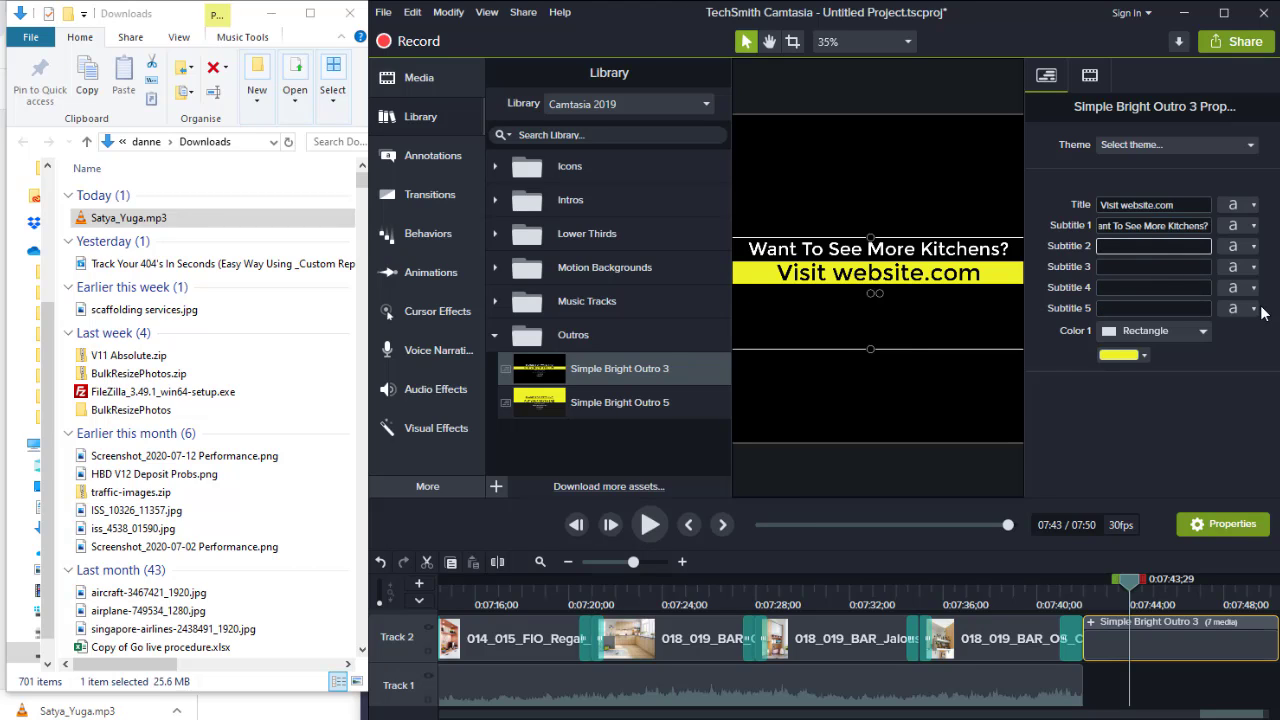
pyautogui.write('Link In Description')
pyautogui.click(1183, 406)
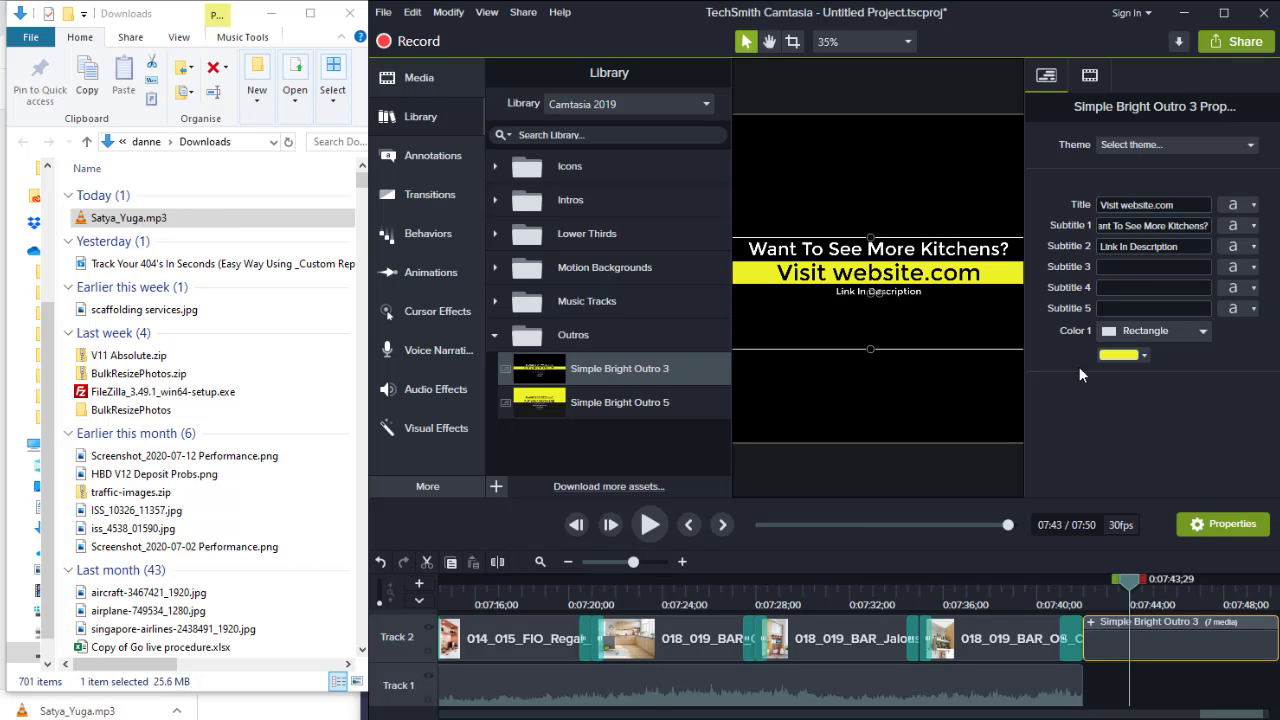
# - Change the outro's Rectangle colour to white (#FFFFFF) and deselect the outro
pyautogui.click(1110, 356)
pyautogui.moveTo(1112, 458); pyautogui.dragTo(936, 397)
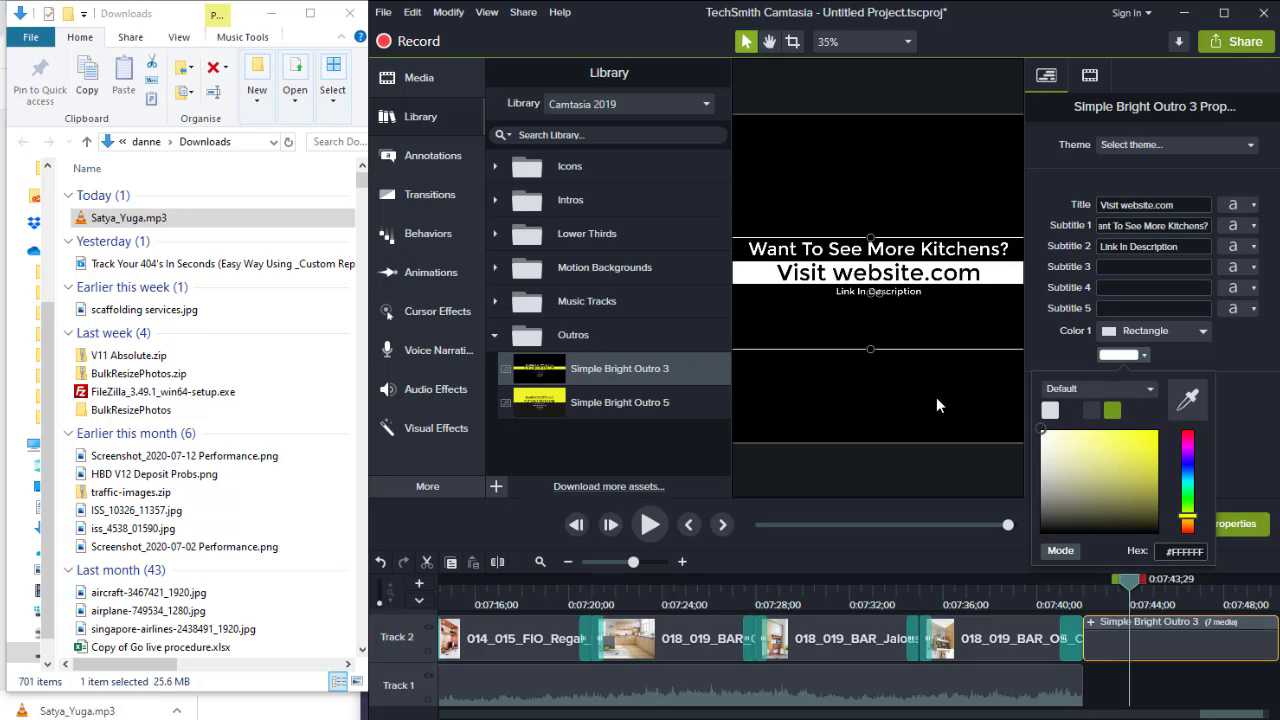
pyautogui.click(933, 427)
pyautogui.scroll(-3, 844, 345)
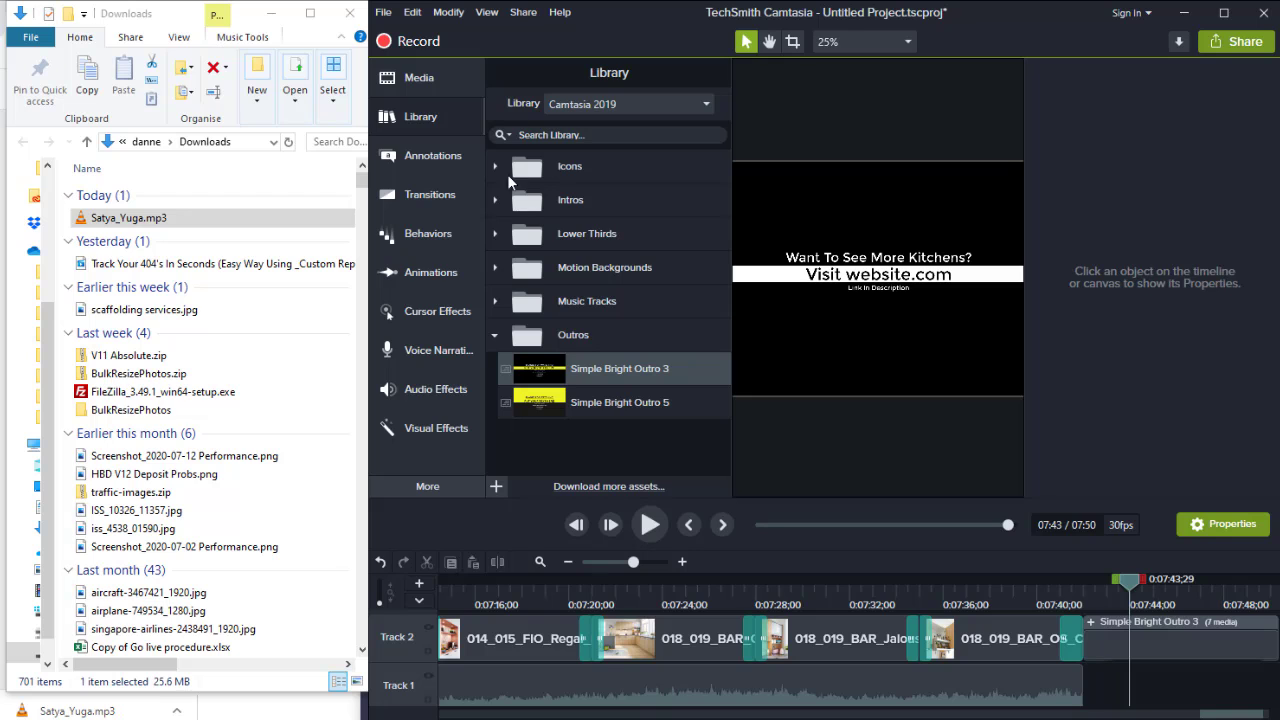
# - Hide the Library and widen the editor window across most of the screen
pyautogui.click(422, 119)
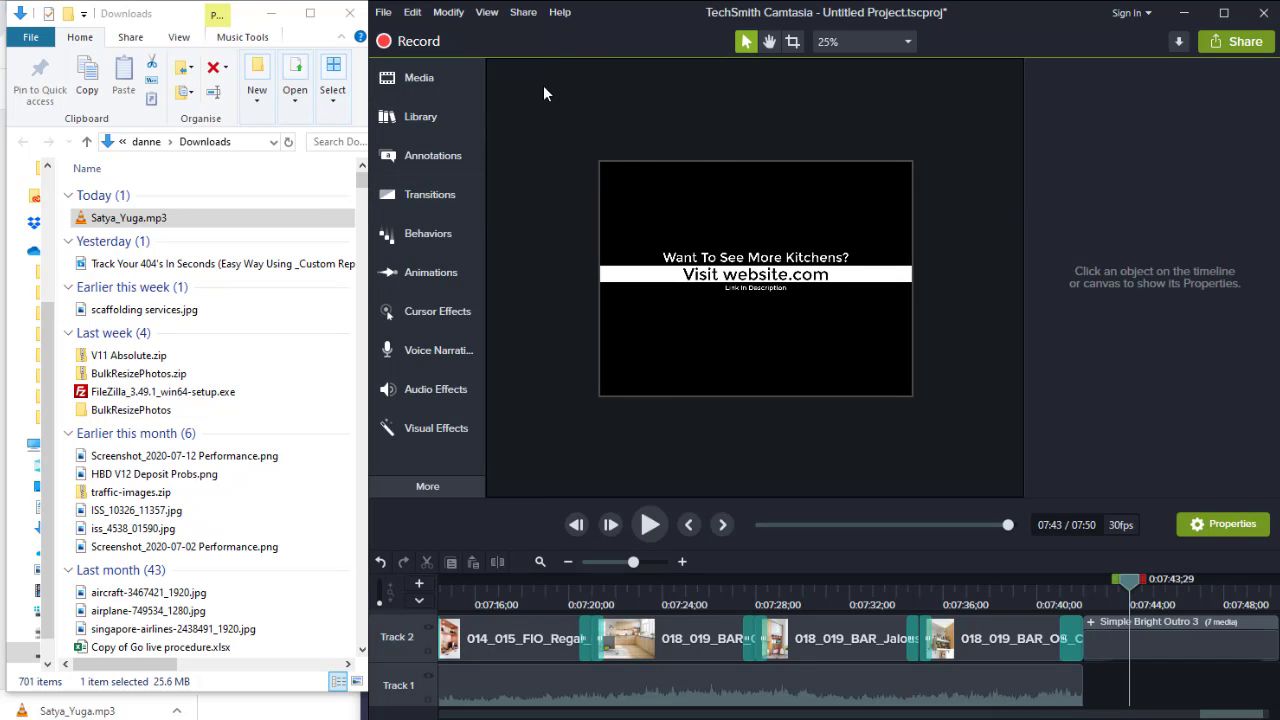
pyautogui.moveTo(369, 75); pyautogui.dragTo(28, 75)
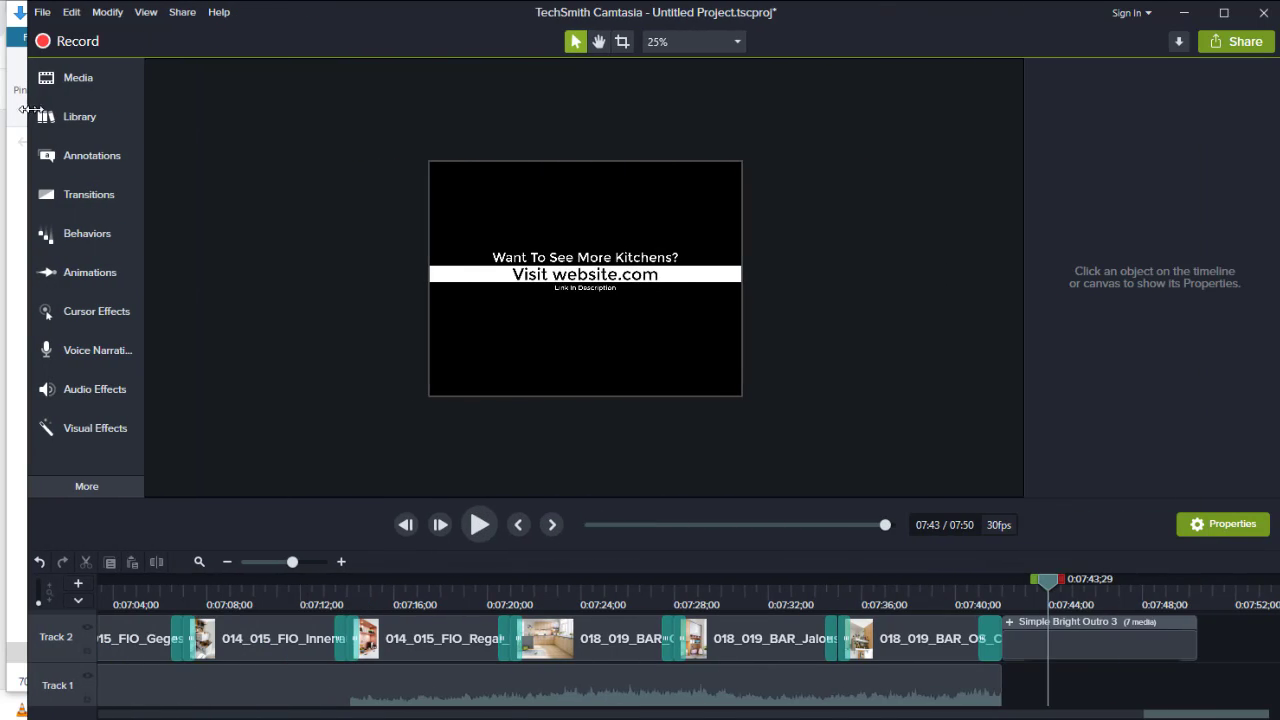
# - Nudge the outro text group down to the vertical centre of the canvas and deselect it
pyautogui.scroll(3, 499, 203)
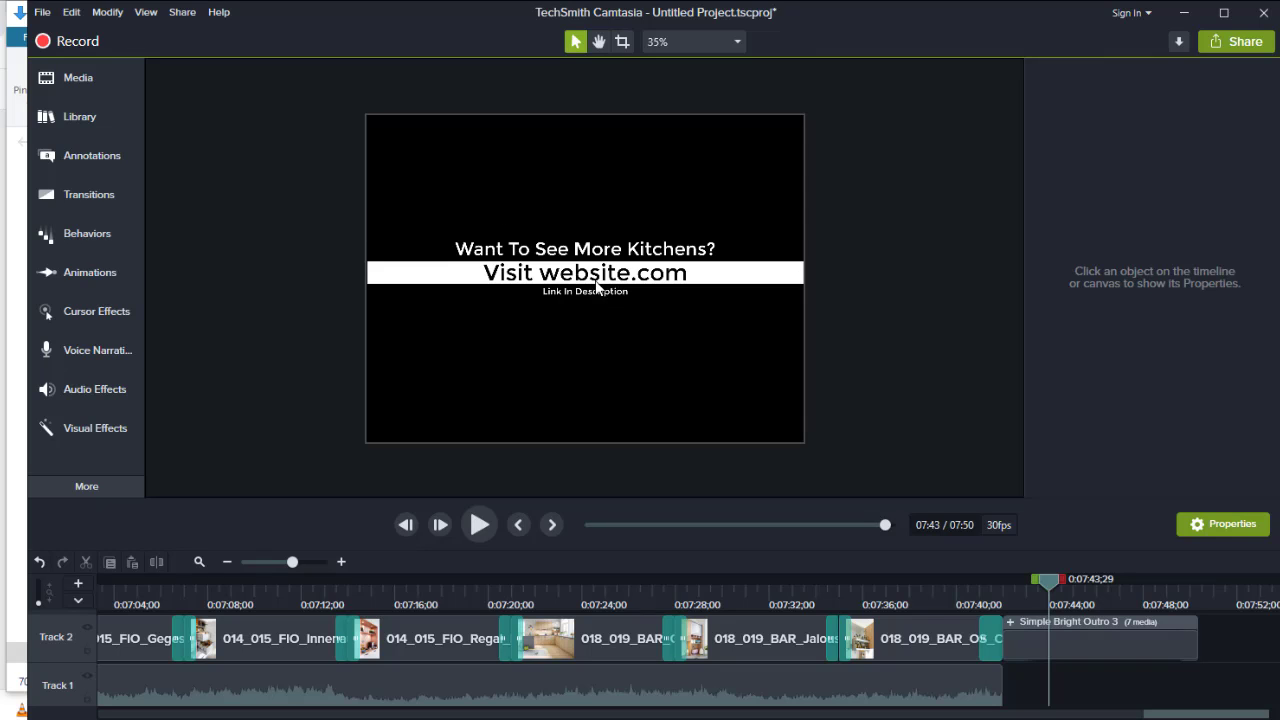
pyautogui.click(1118, 650)
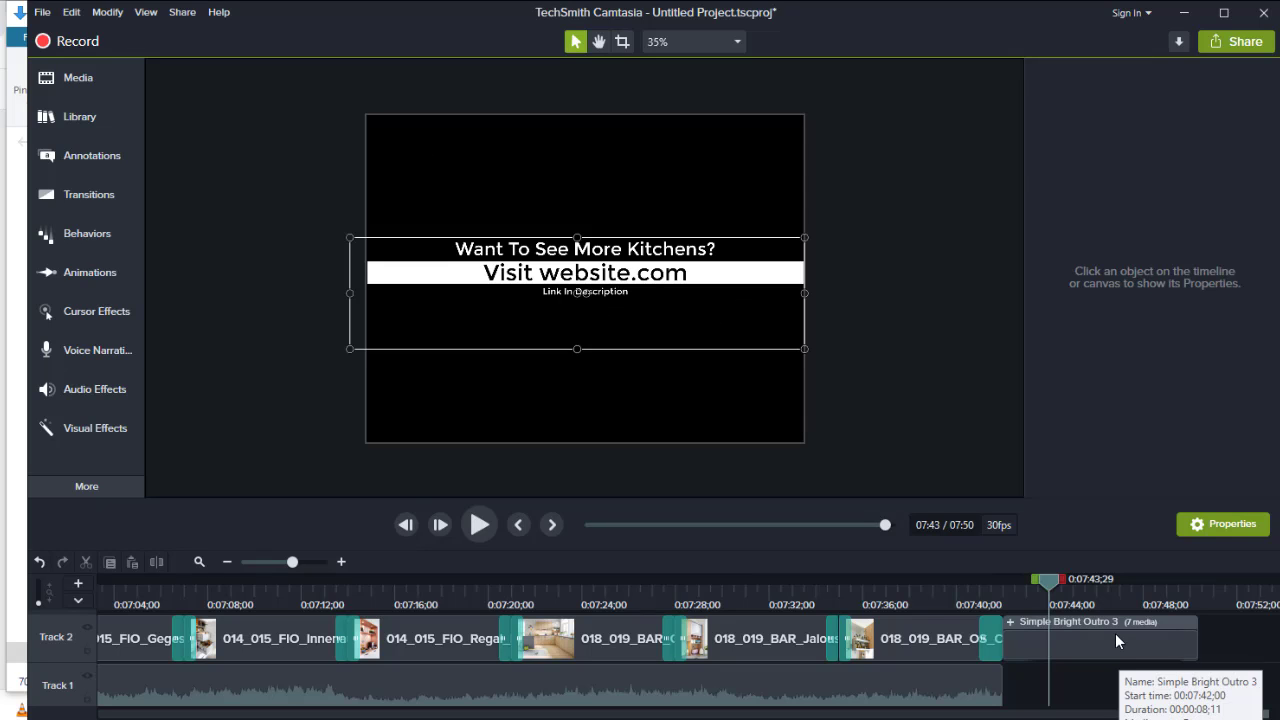
pyautogui.click(923, 447)
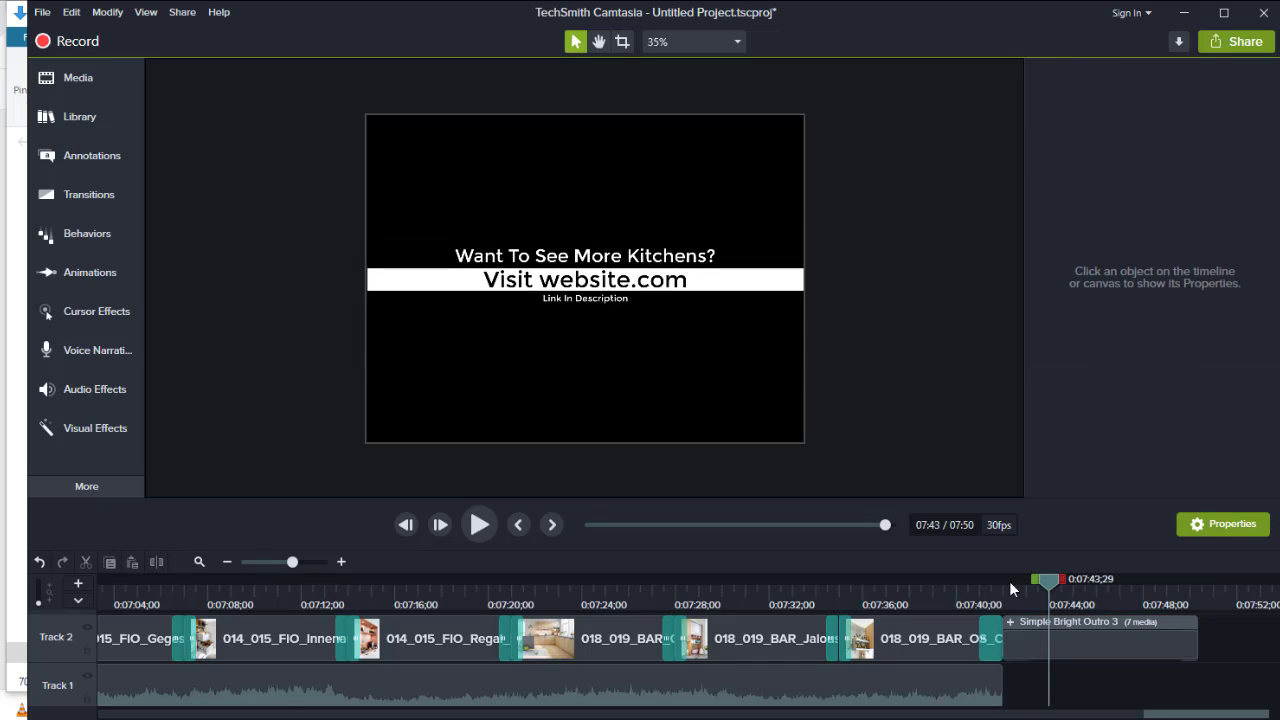
# - Play back the transition from the last kitchen image into the outro, starting at about 0:07:40
pyautogui.moveTo(1050, 577); pyautogui.dragTo(963, 578)
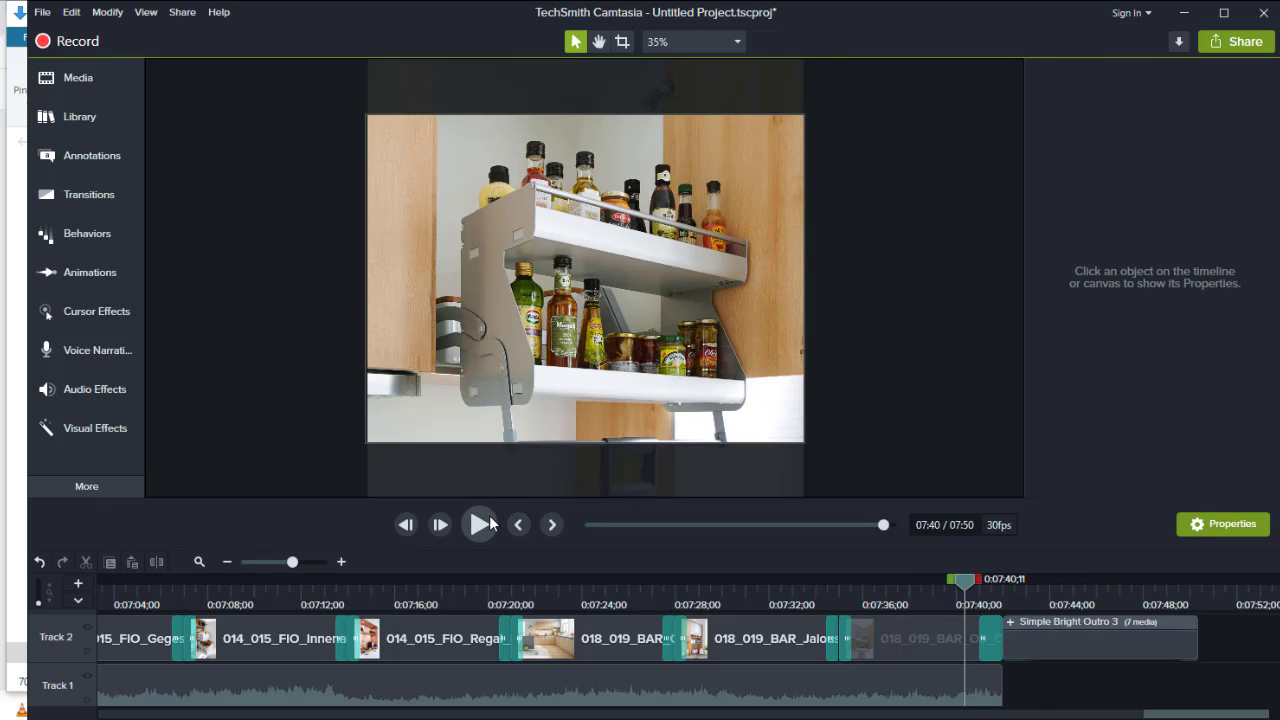
pyautogui.click(482, 524)
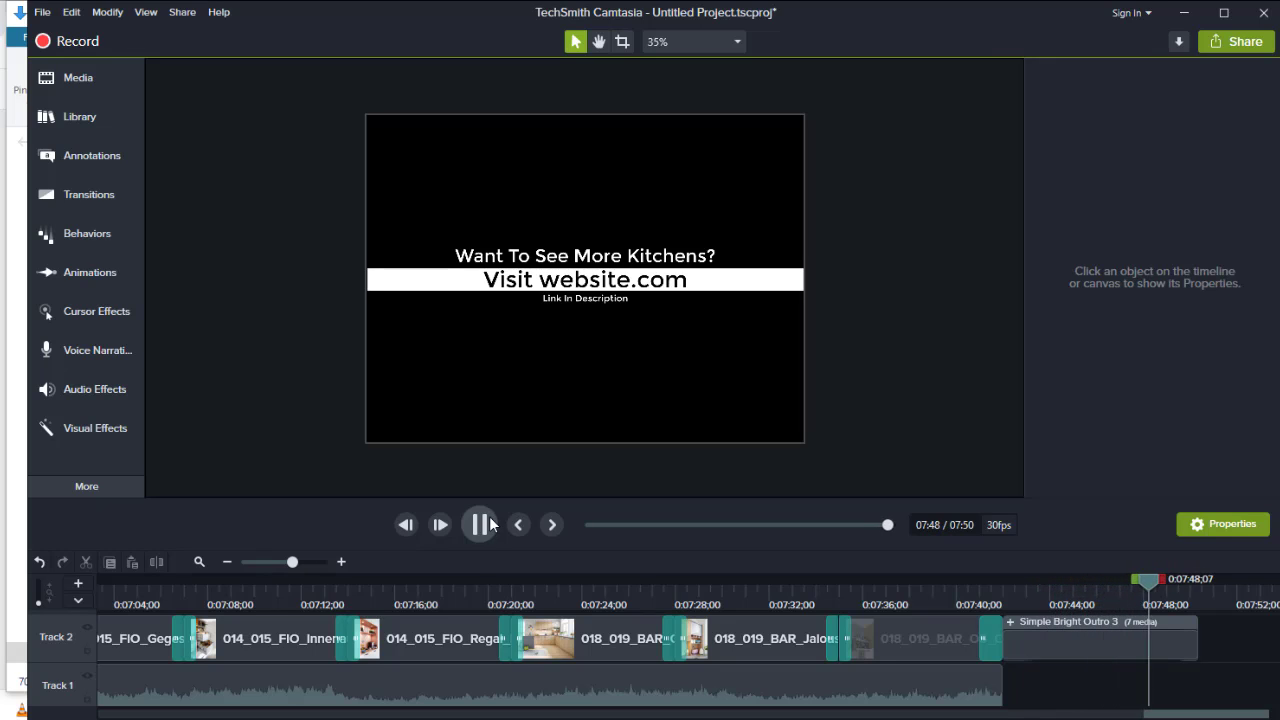
pyautogui.click(482, 524)
# - Extend the Satya_Yuga music on Track 1 to the end of the outro and play back the ending
pyautogui.click(990, 692)
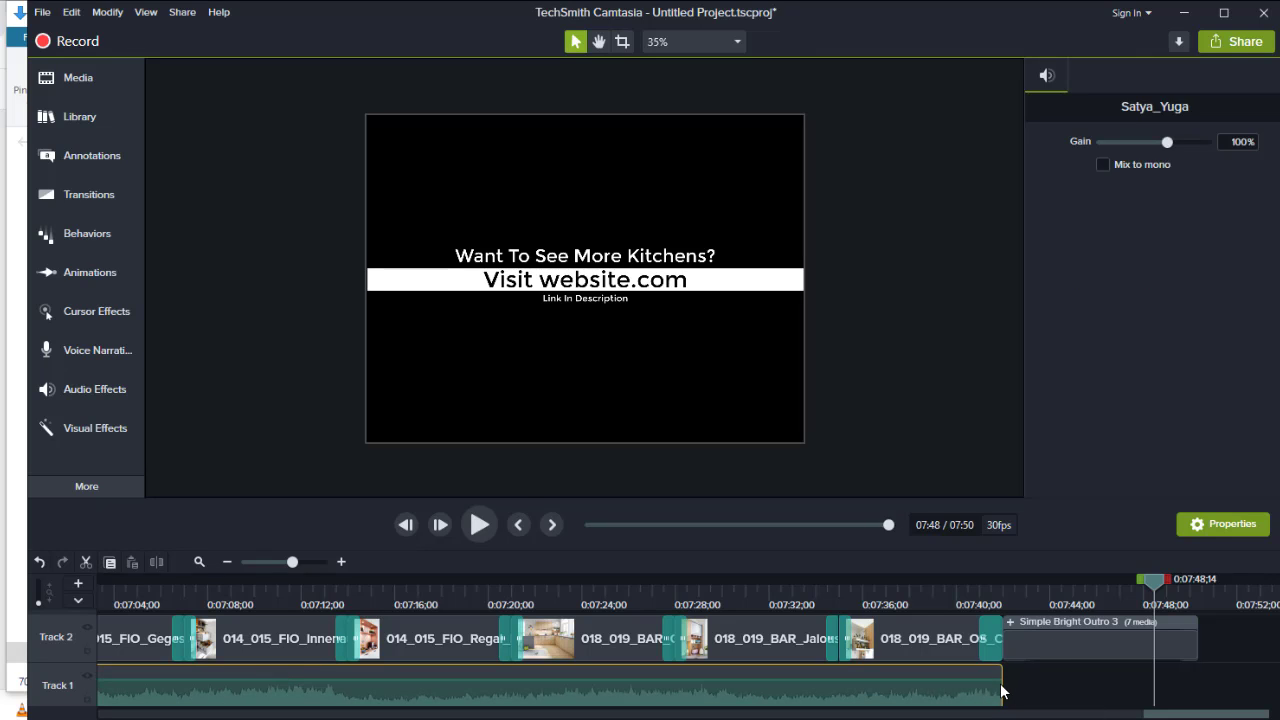
pyautogui.moveTo(1003, 686); pyautogui.dragTo(1206, 677)
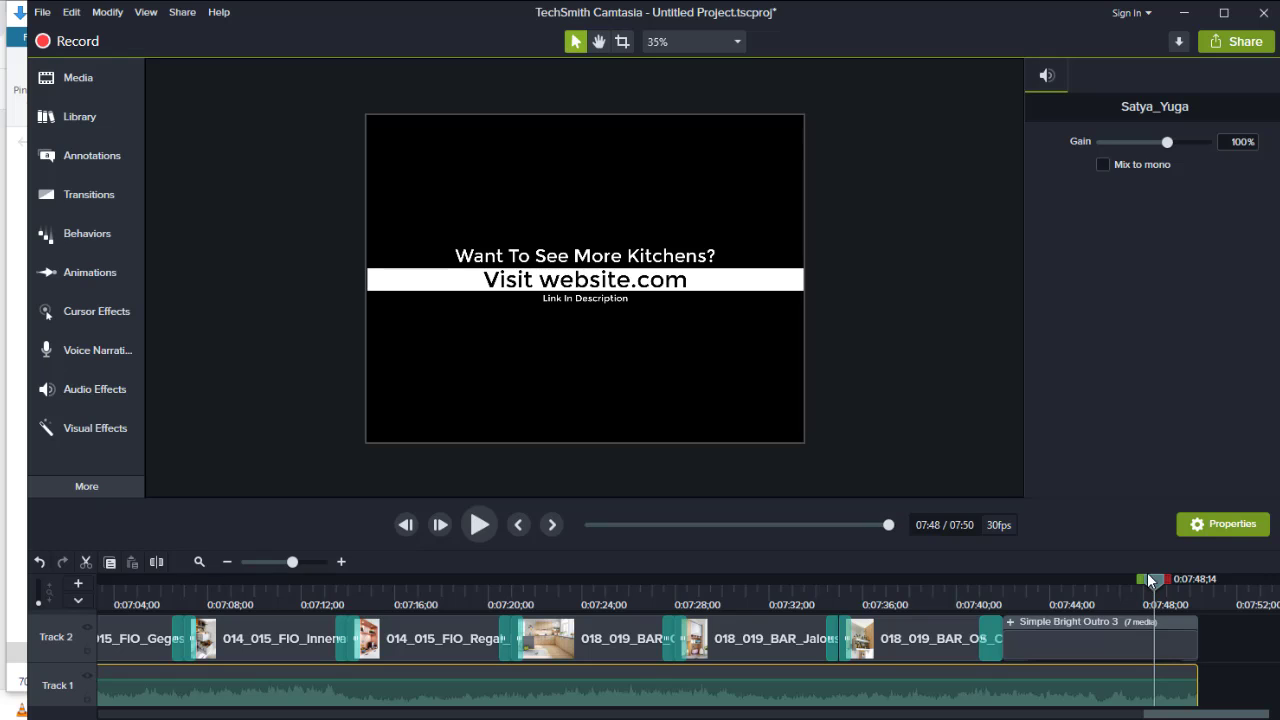
pyautogui.click(481, 526)
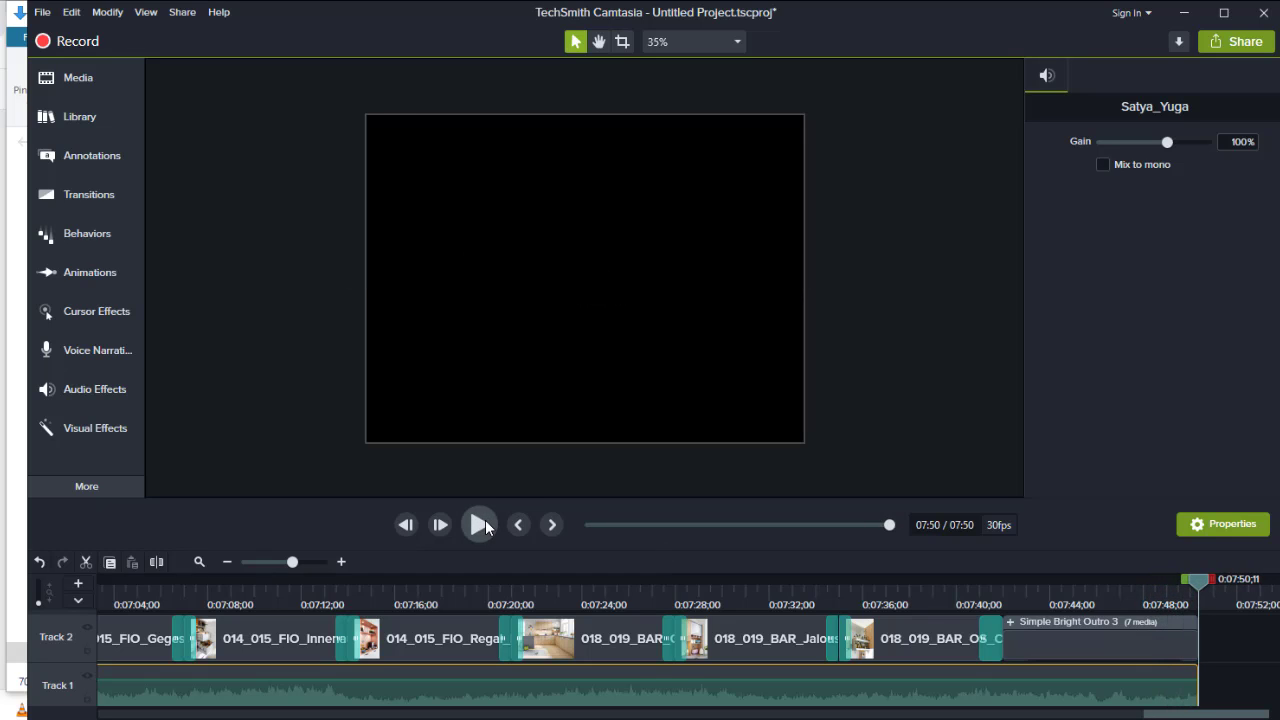
pyautogui.scroll(-1, 1241, 628)
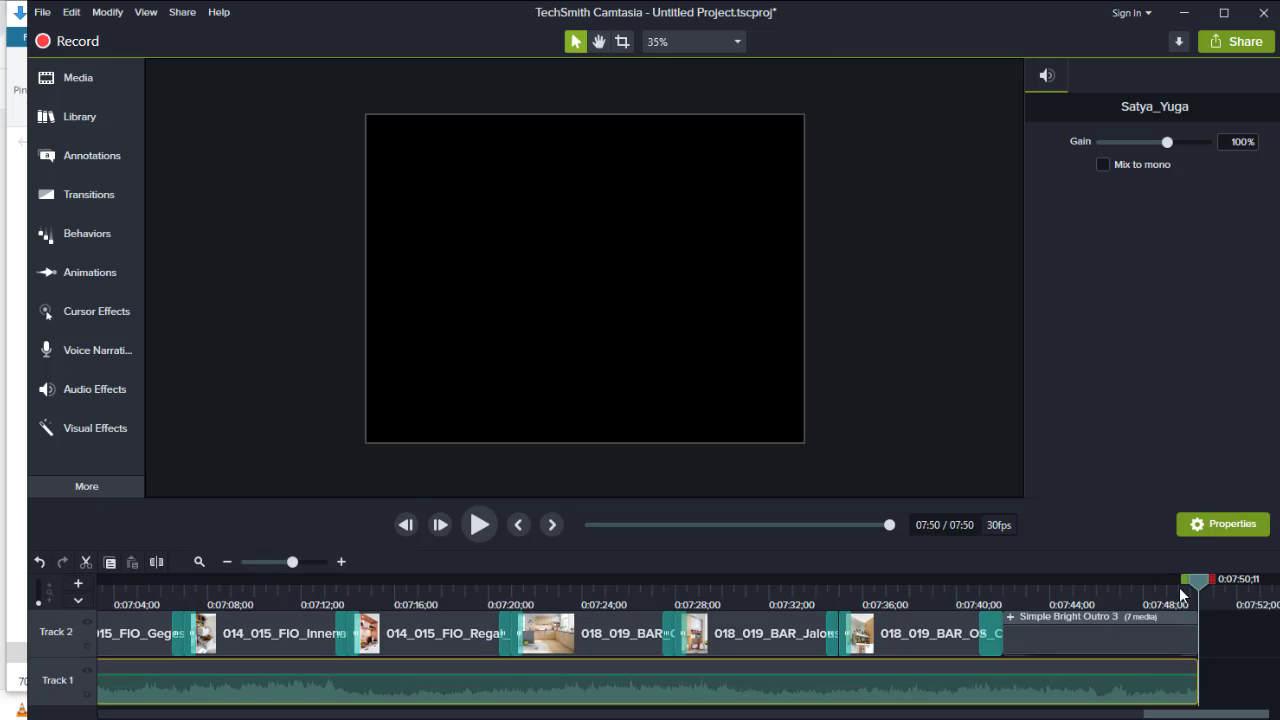
# - Split the Satya_Yuga music at 0:07:47;04 and select its final segment
pyautogui.moveTo(1179, 587); pyautogui.dragTo(1124, 598)
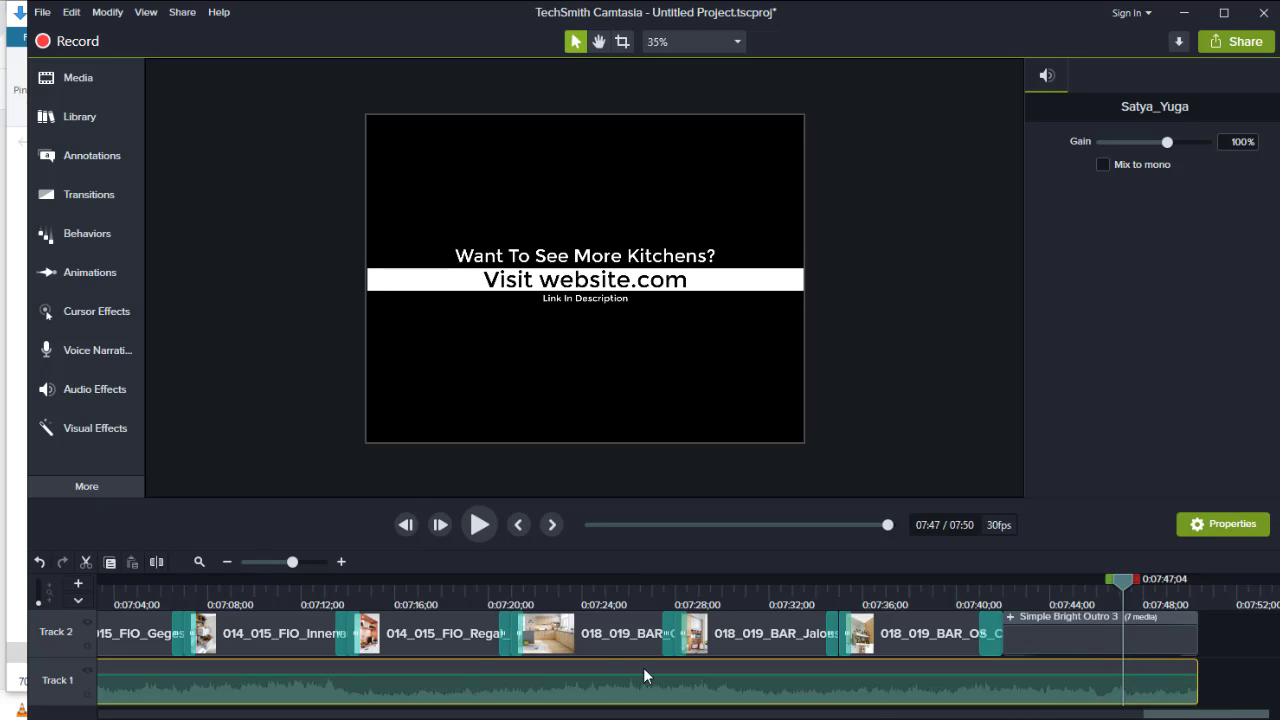
pyautogui.click(156, 563)
pyautogui.click(1175, 685)
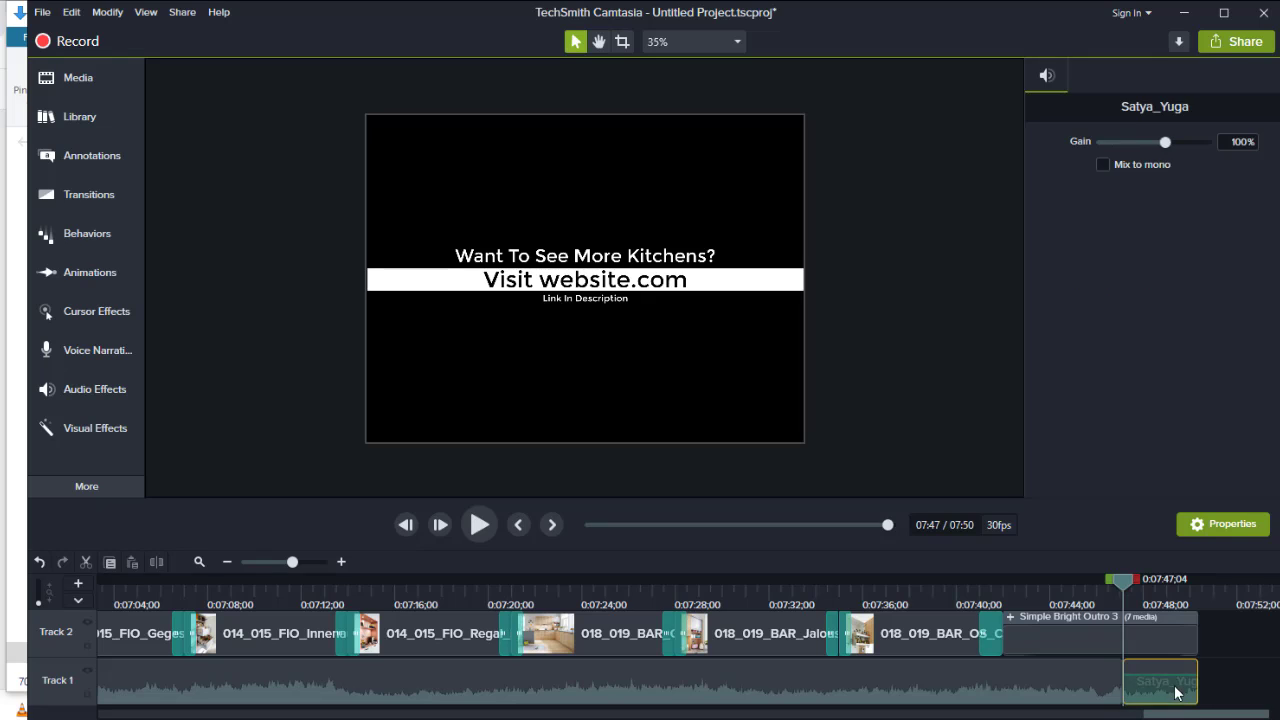
# - Add audio points near the start and end of the final music segment and lower the end point to create a fade-out
pyautogui.rightClick(1131, 678)
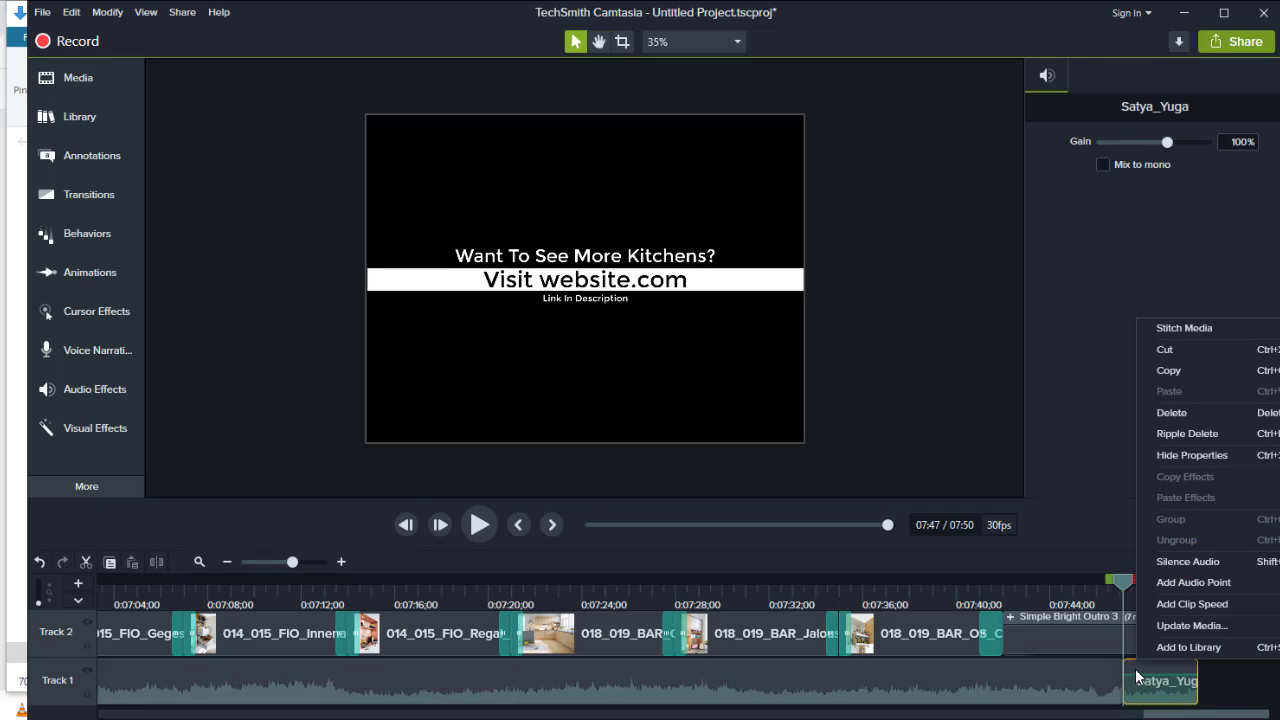
pyautogui.click(1198, 583)
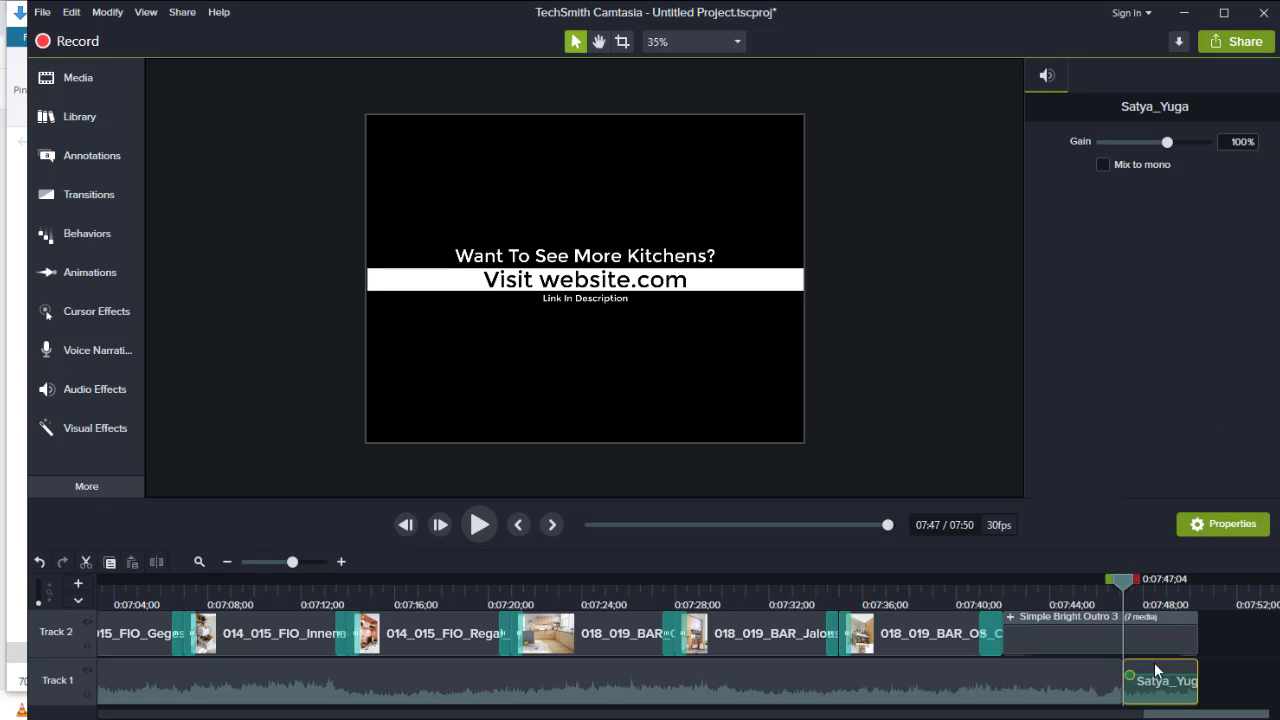
pyautogui.rightClick(1190, 672)
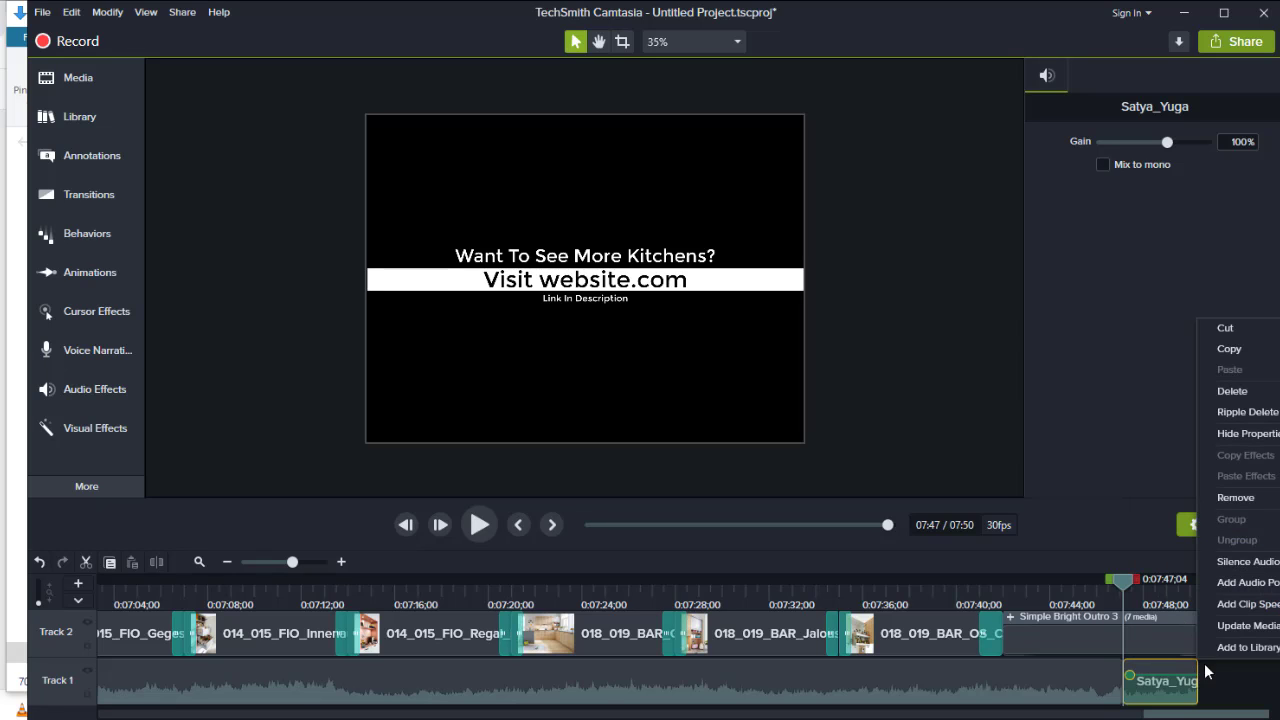
pyautogui.click(1255, 584)
pyautogui.moveTo(1195, 677); pyautogui.dragTo(1185, 700)
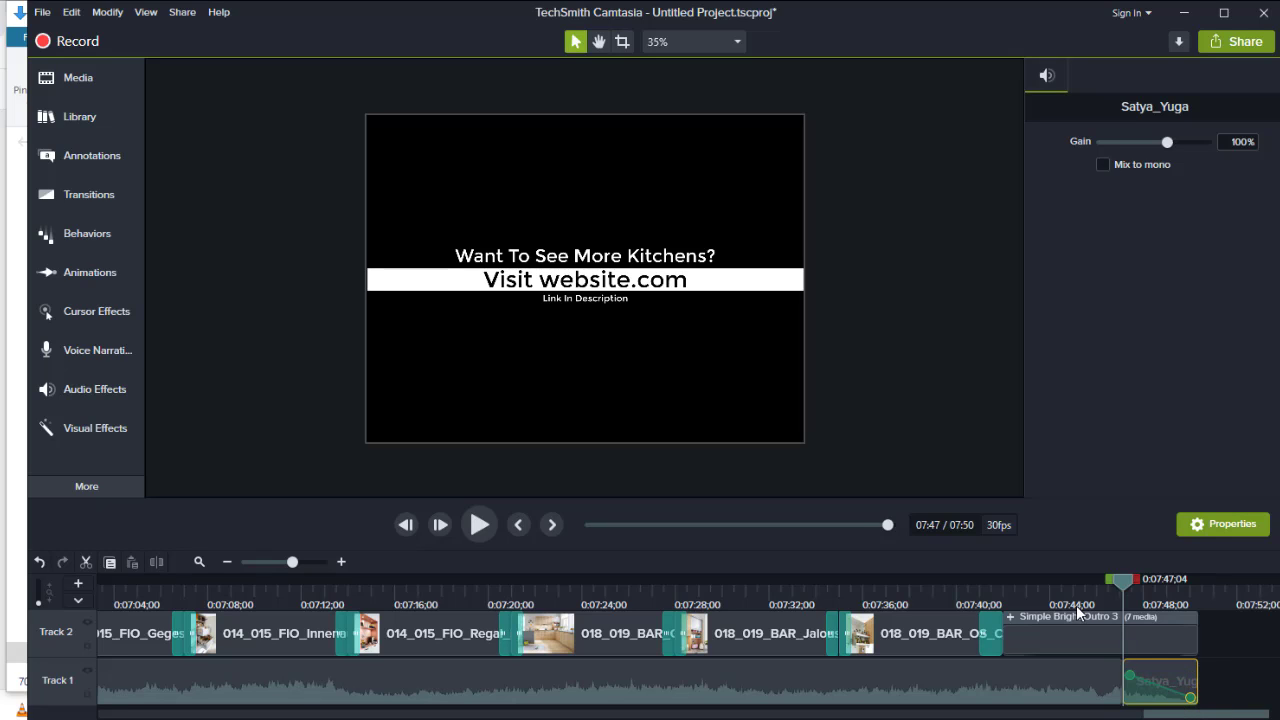
# - Play back the music fade-out over the outro and return the playhead to the end of the timeline
pyautogui.click(1055, 589)
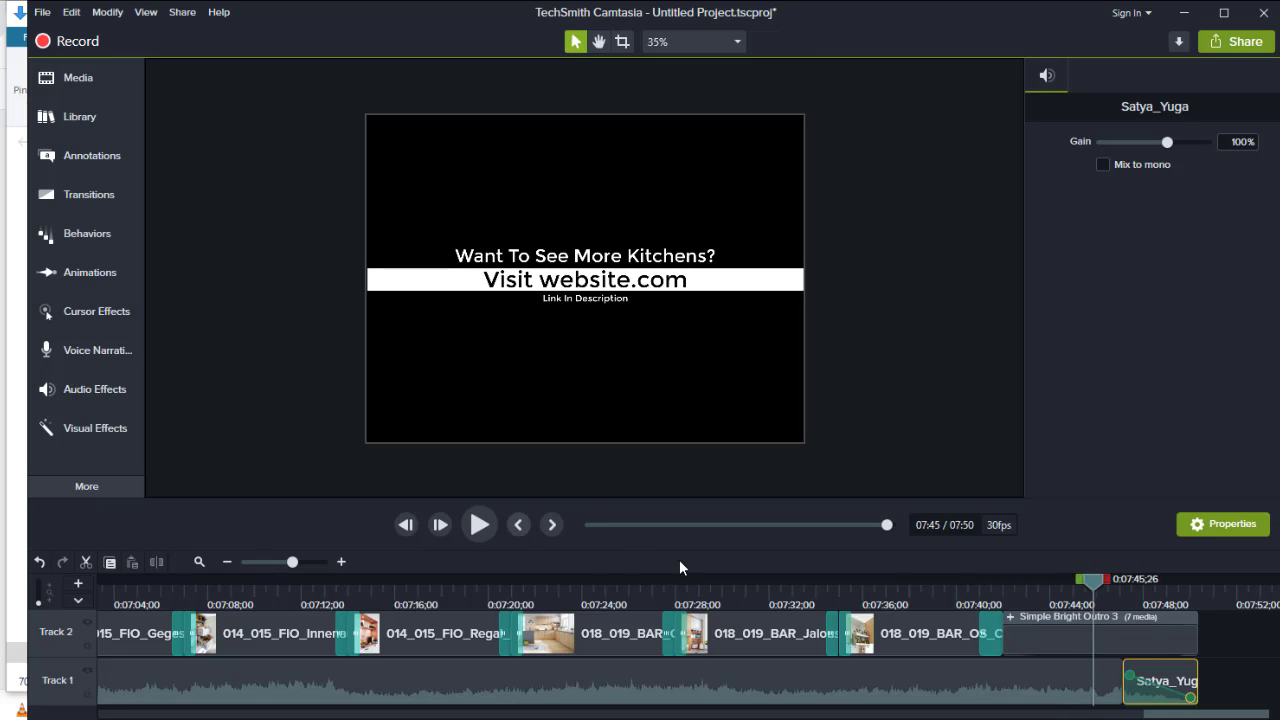
pyautogui.click(480, 525)
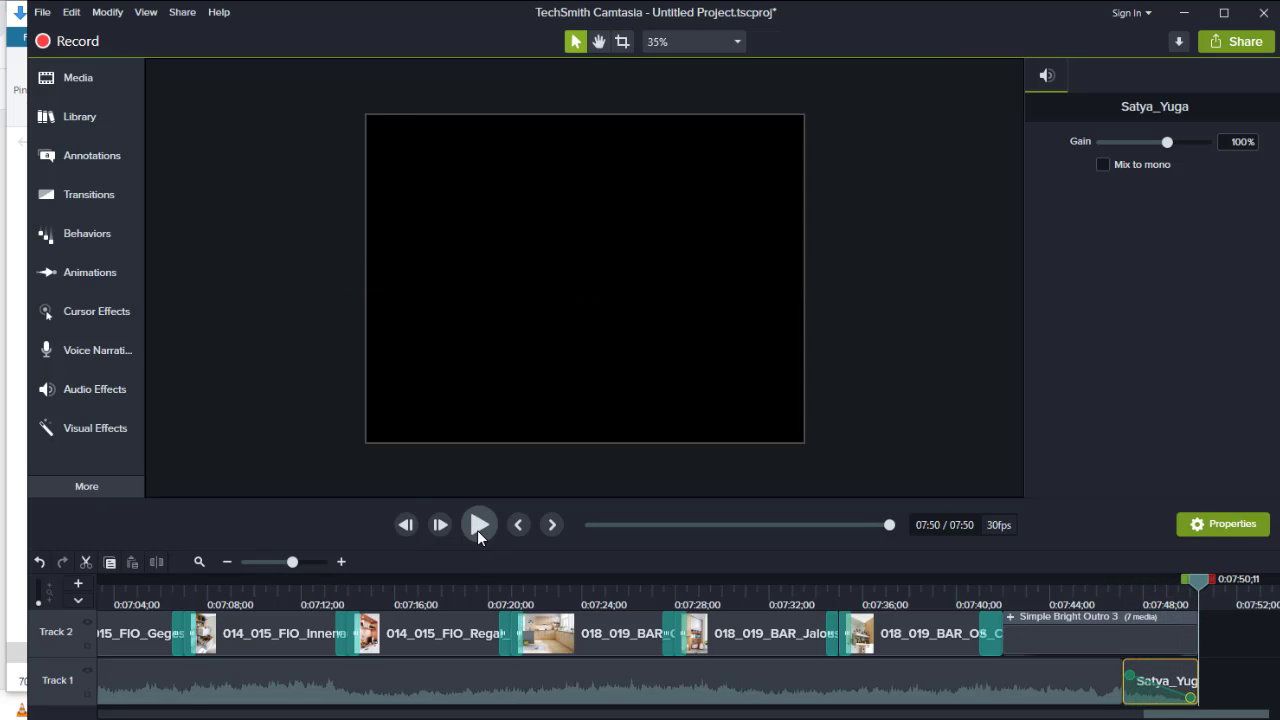
pyautogui.click(479, 525)
pyautogui.click(479, 525)
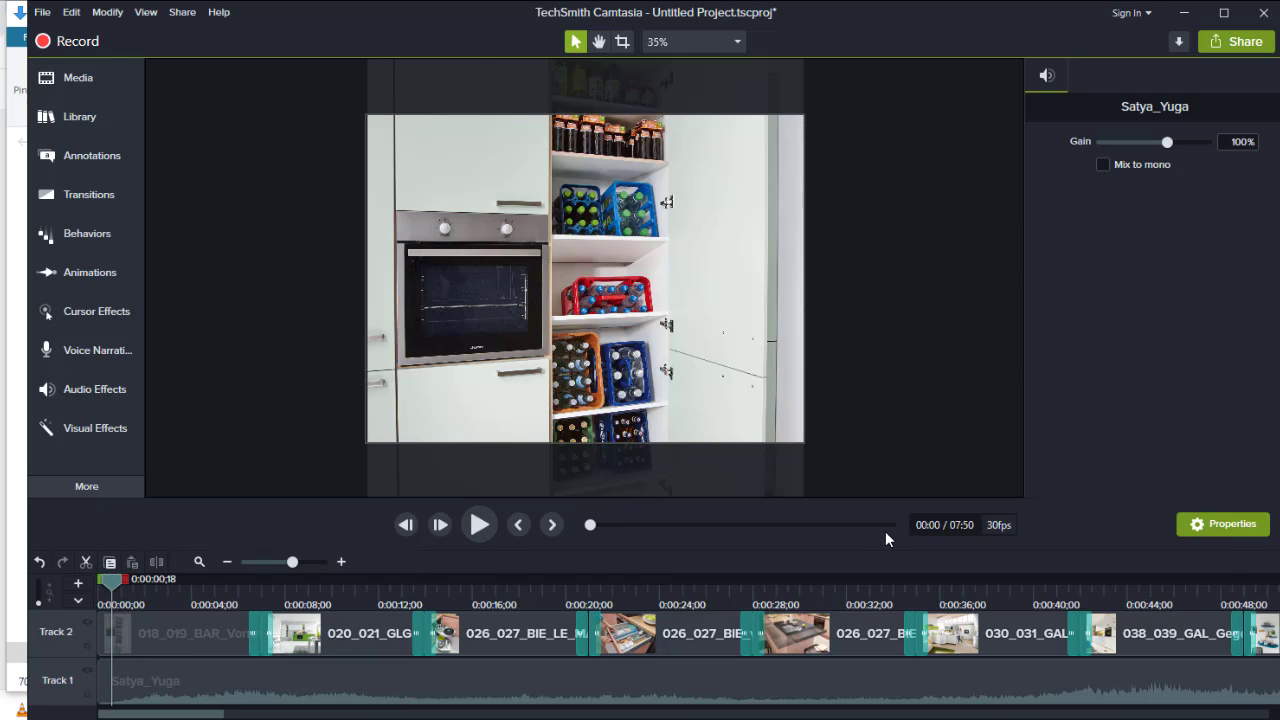
pyautogui.click(889, 525)
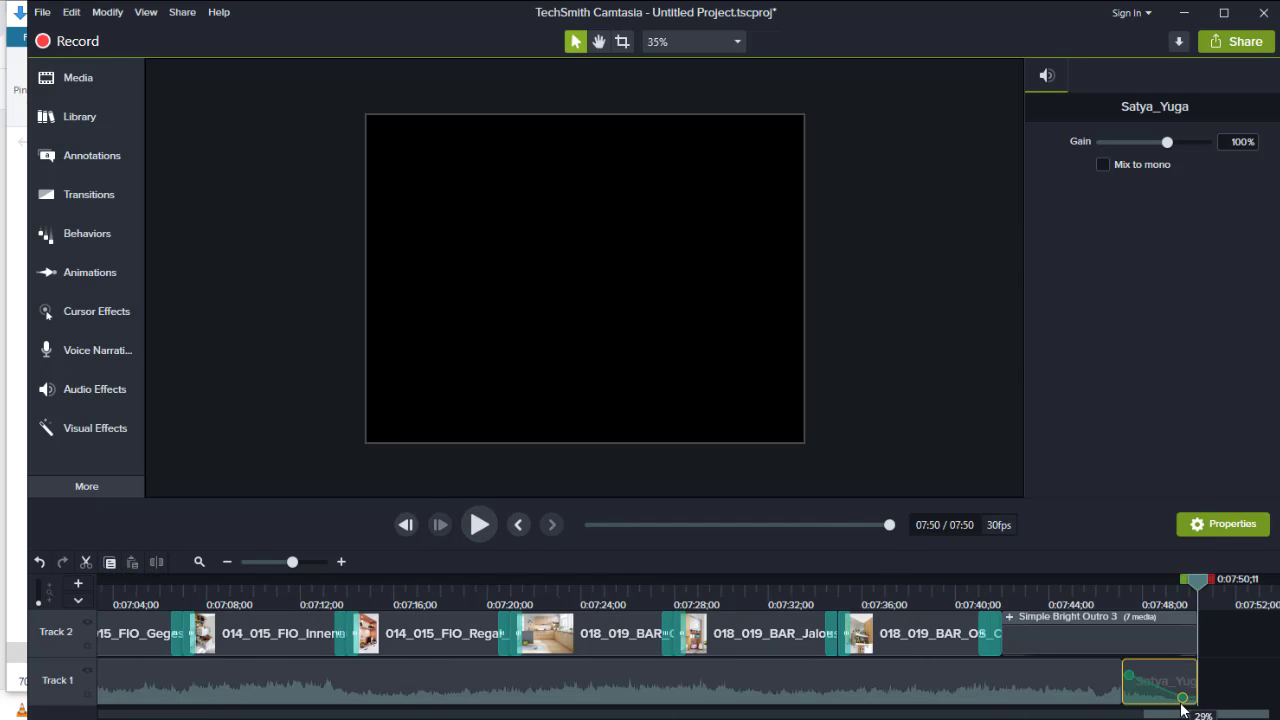
# - Move the fade-out's last audio point lower and slightly earlier, replay the ending, and return the playhead to about 0:07:44
pyautogui.moveTo(1183, 709); pyautogui.dragTo(1172, 717)
pyautogui.click(1076, 588)
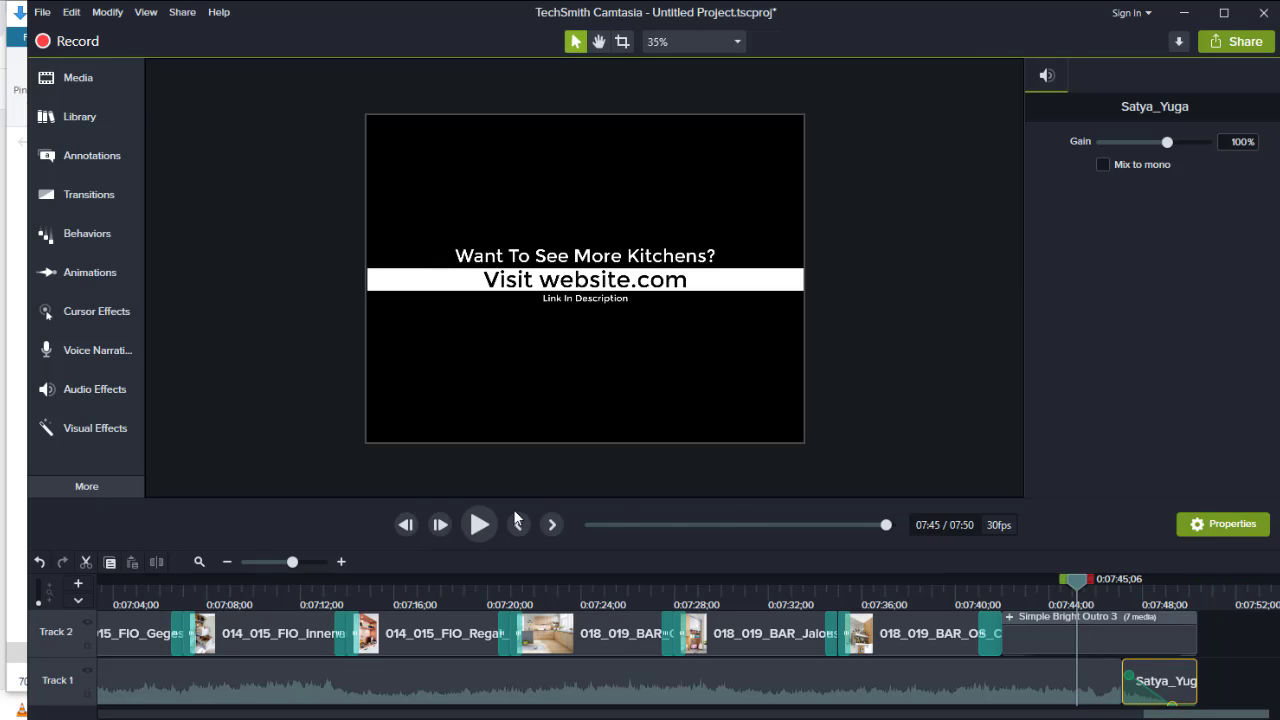
pyautogui.click(477, 532)
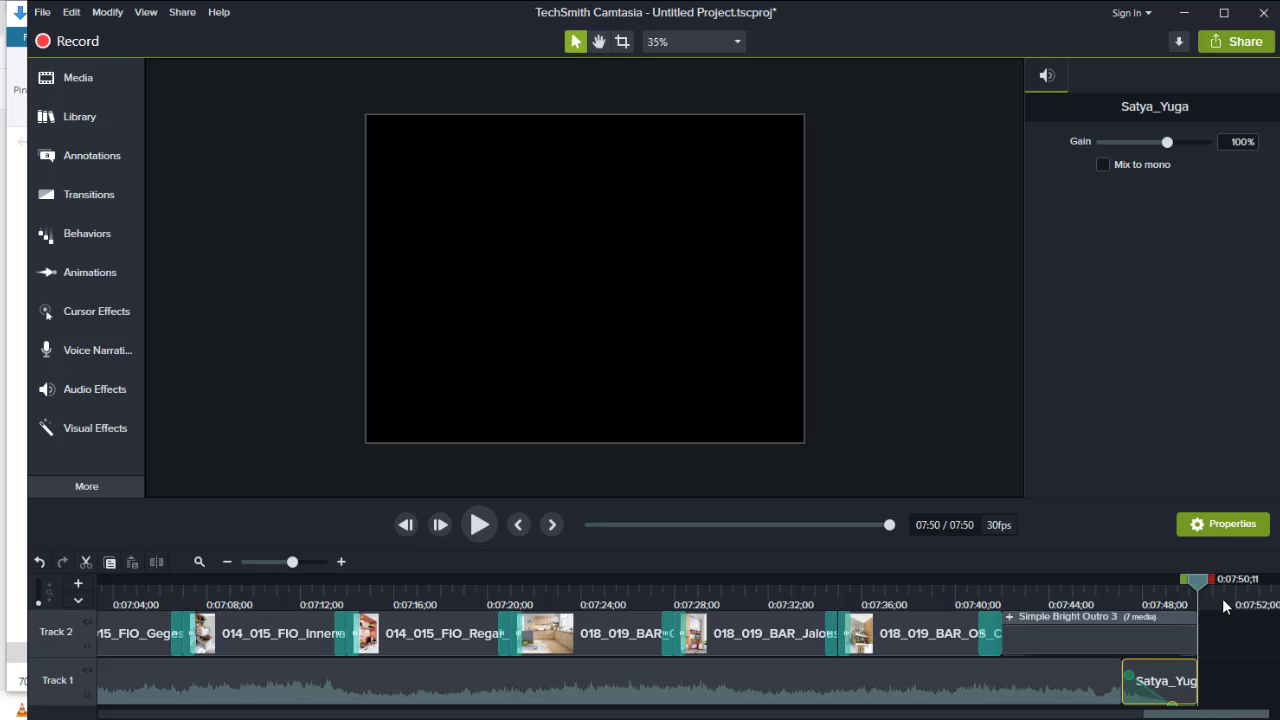
pyautogui.moveTo(1209, 582); pyautogui.dragTo(1063, 630)
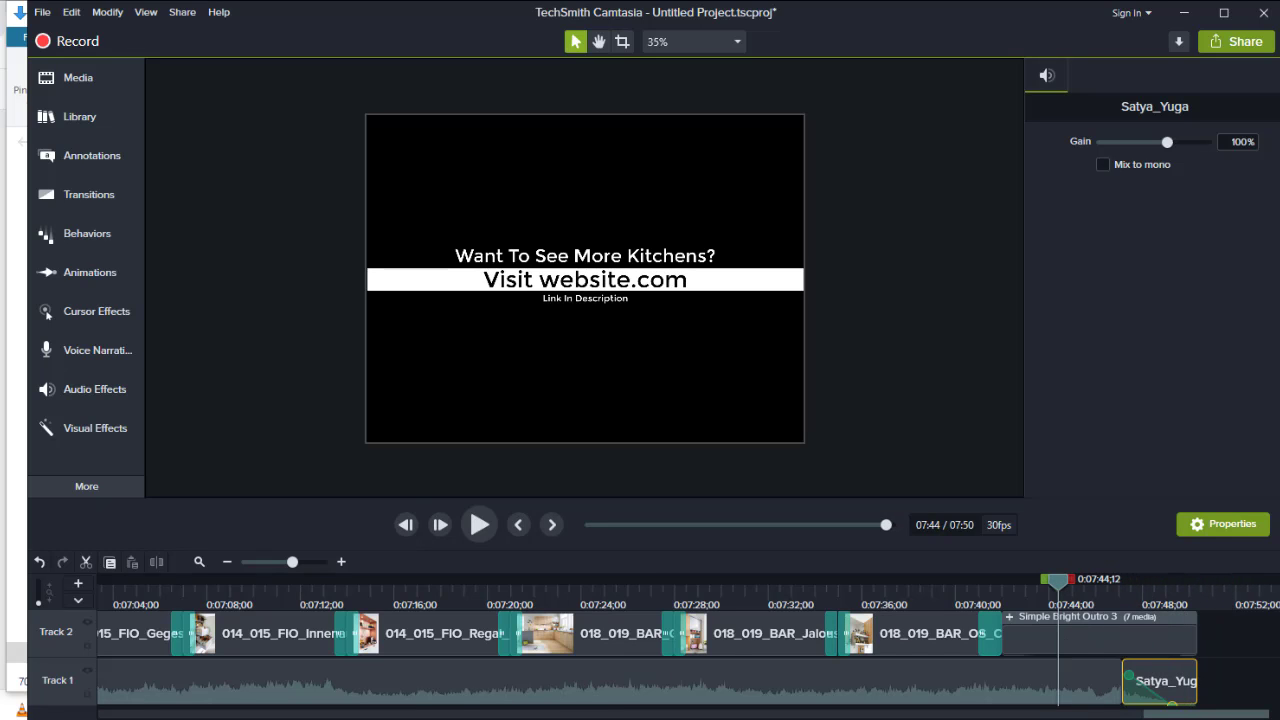